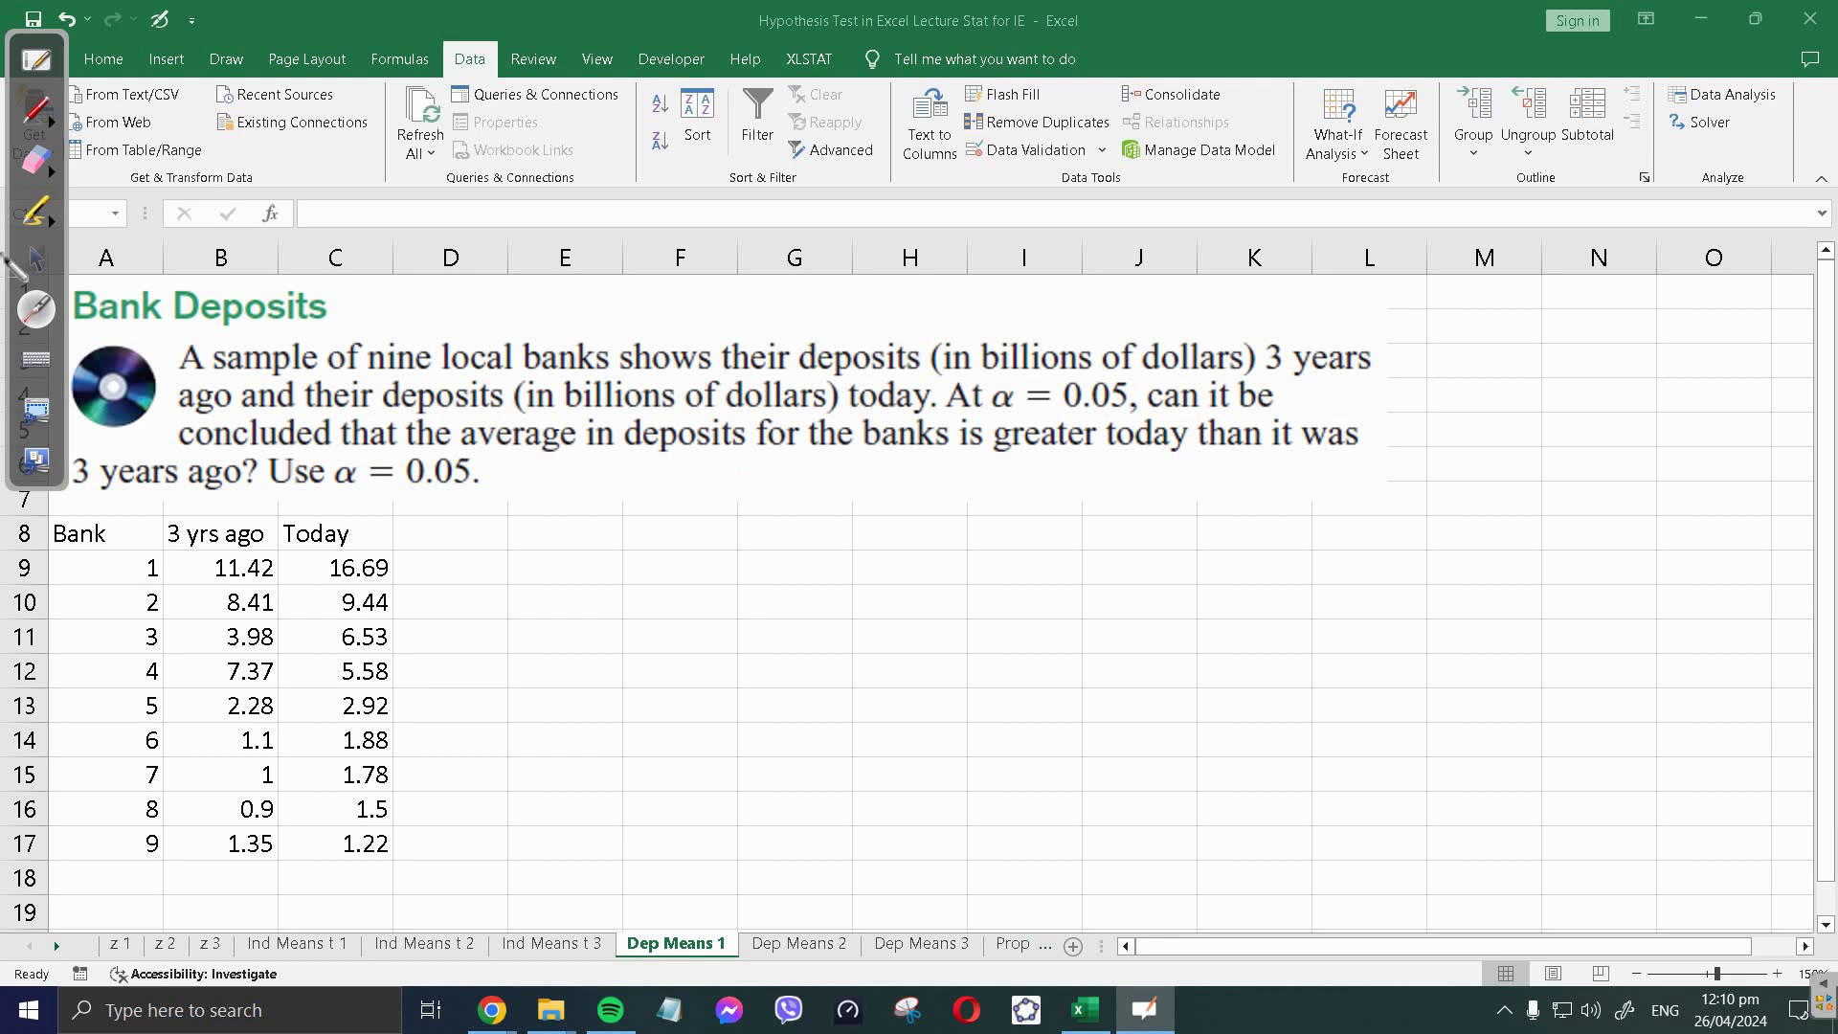
# - Open the t-Test: Paired Two Sample for Means dialog from the data analysis tools
pyautogui.click(36, 258)
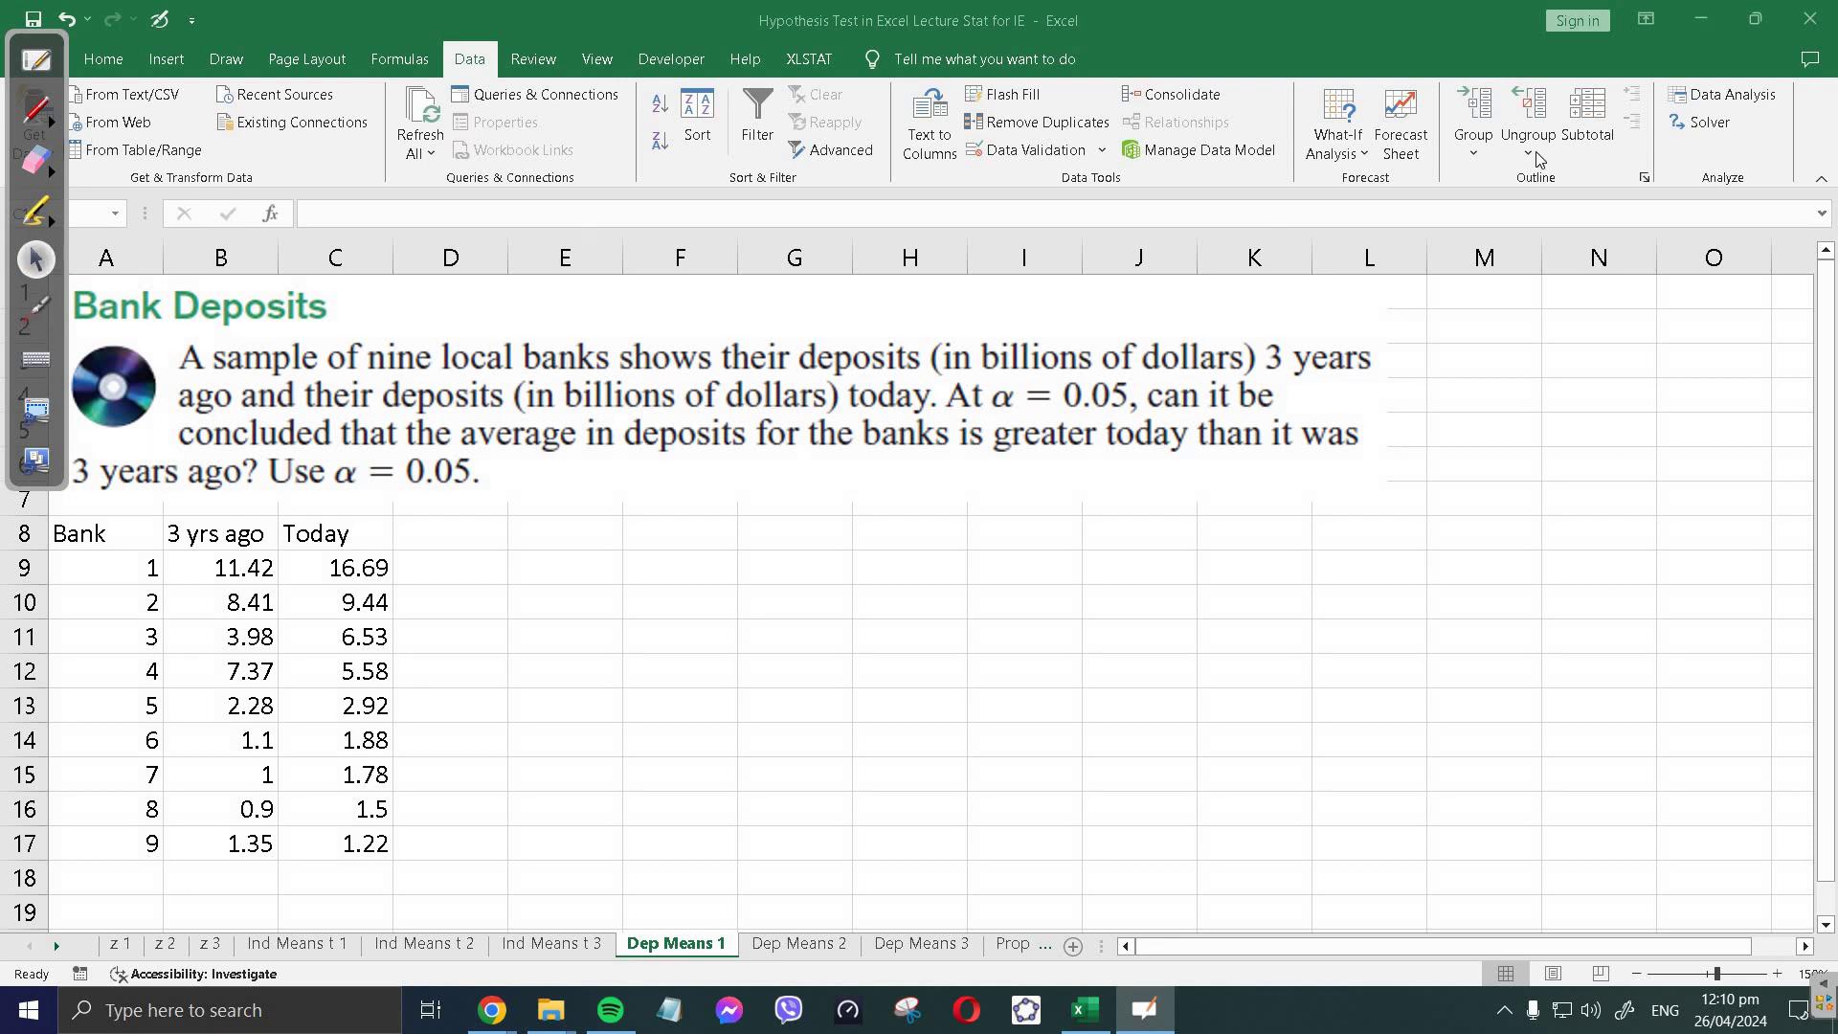
pyautogui.click(1724, 94)
pyautogui.scroll(-1, 1031, 370)
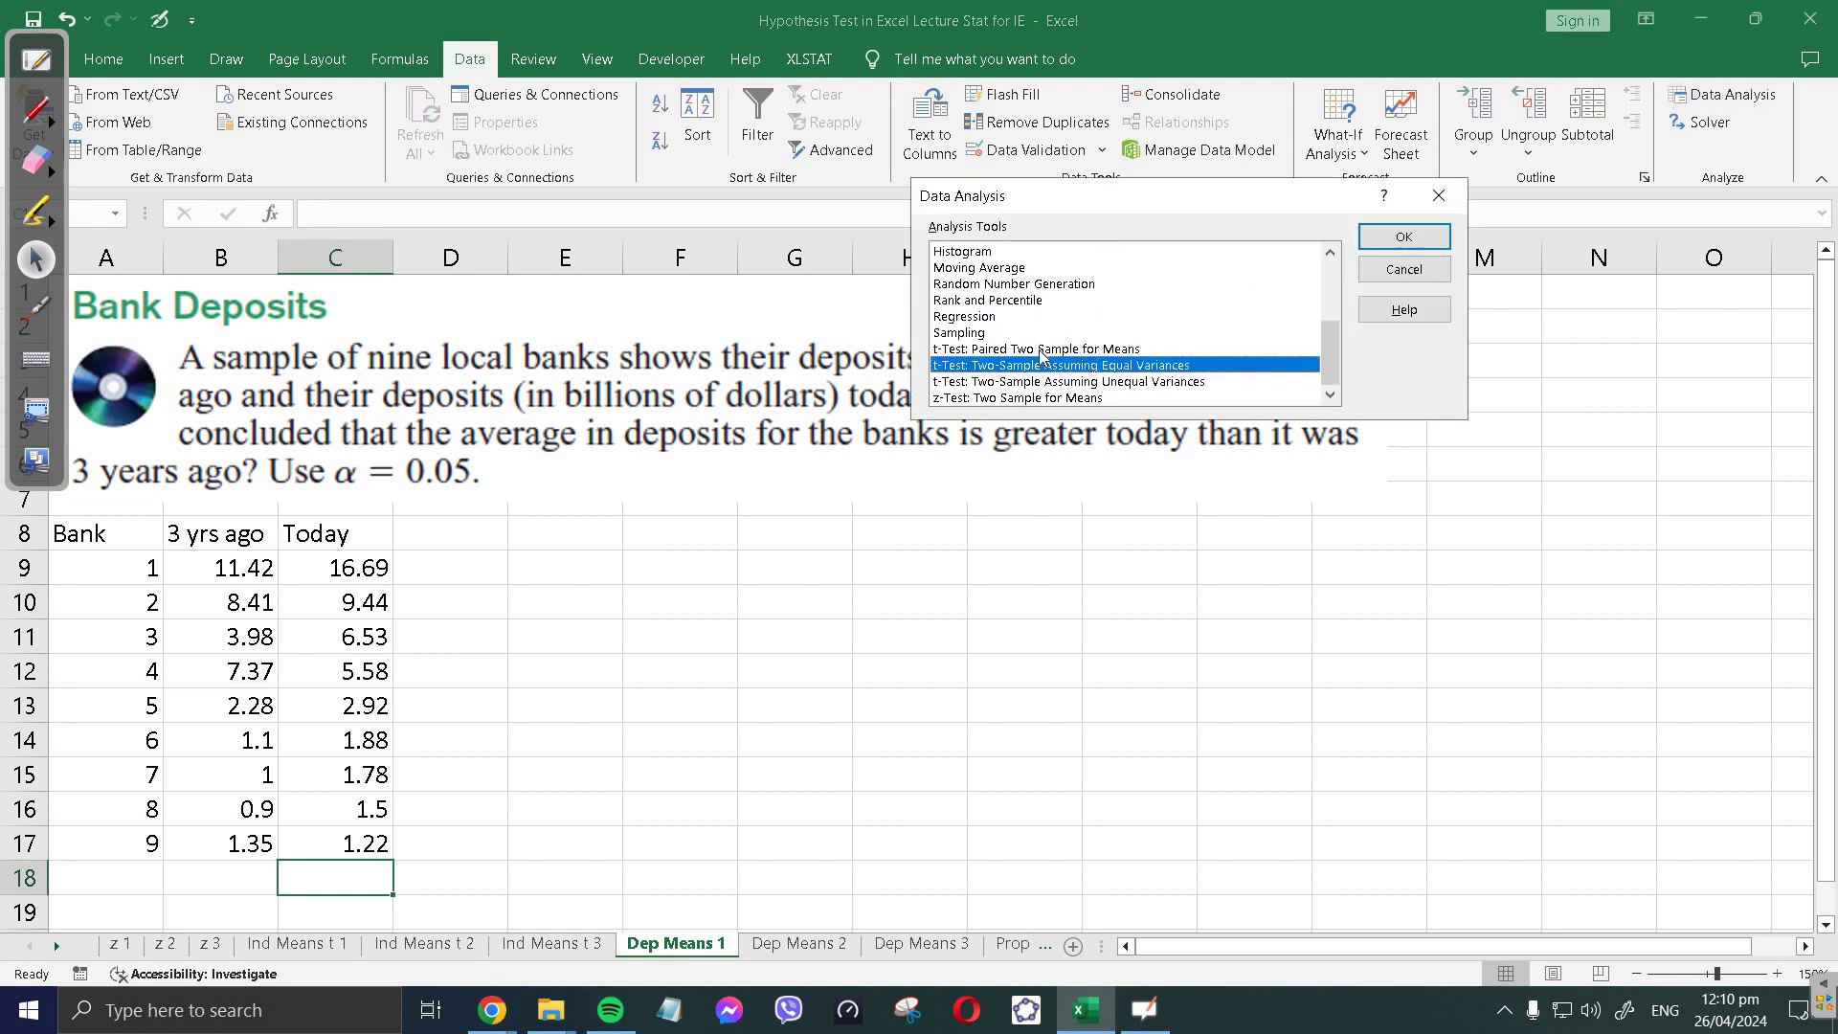
pyautogui.click(975, 351)
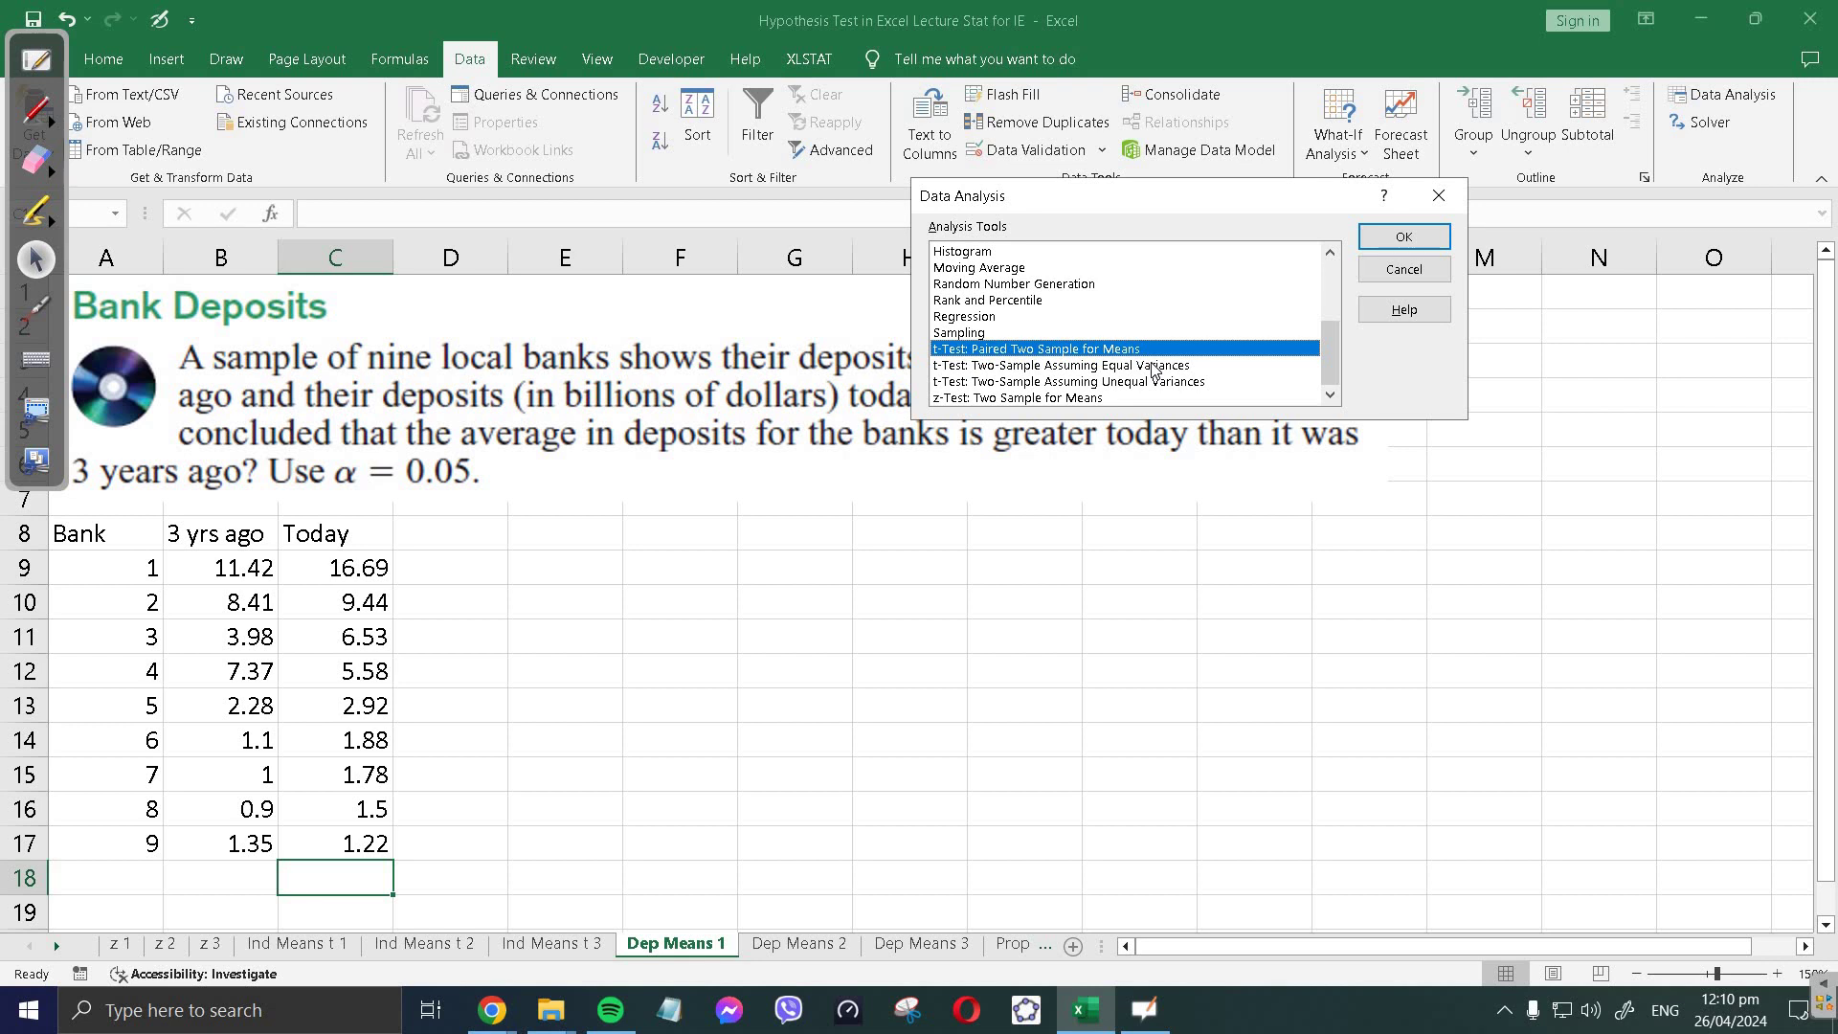
pyautogui.click(1403, 237)
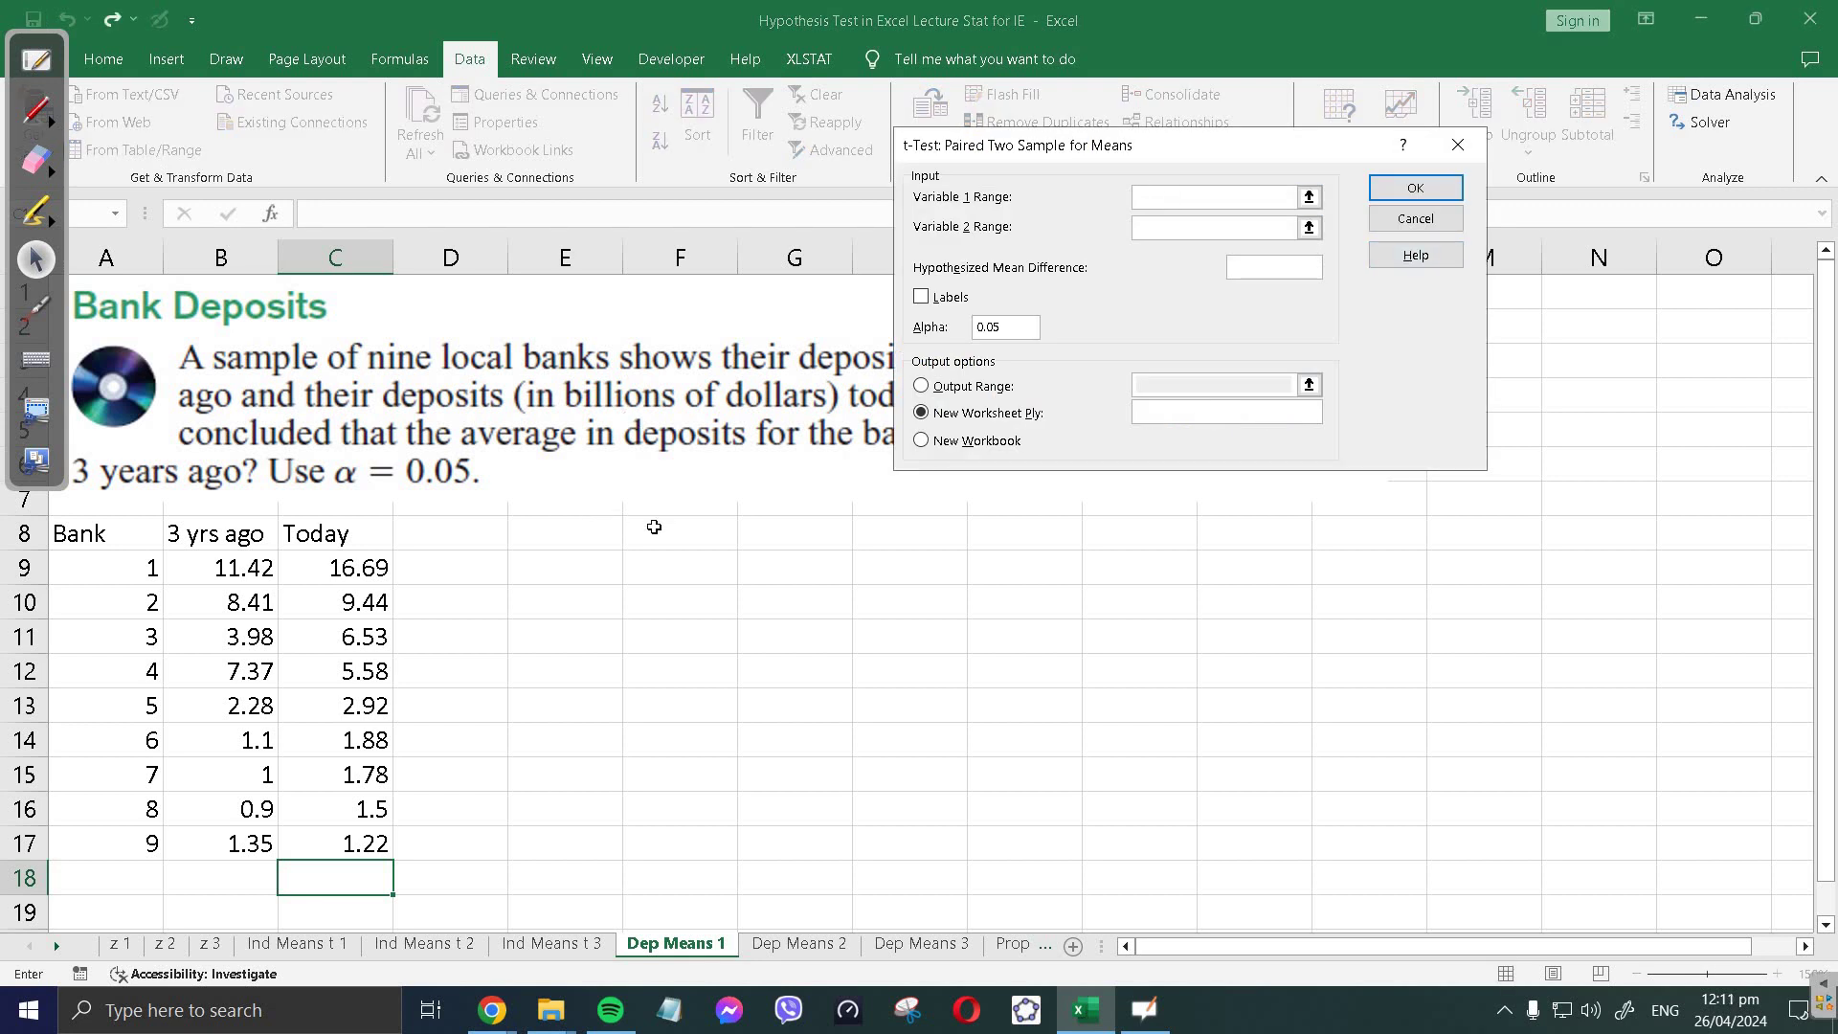
# - Set the test results to go to an output range and move the dialog clear of the Bank Deposits problem text
pyautogui.click(920, 386)
pyautogui.moveTo(991, 144); pyautogui.dragTo(1070, 312)
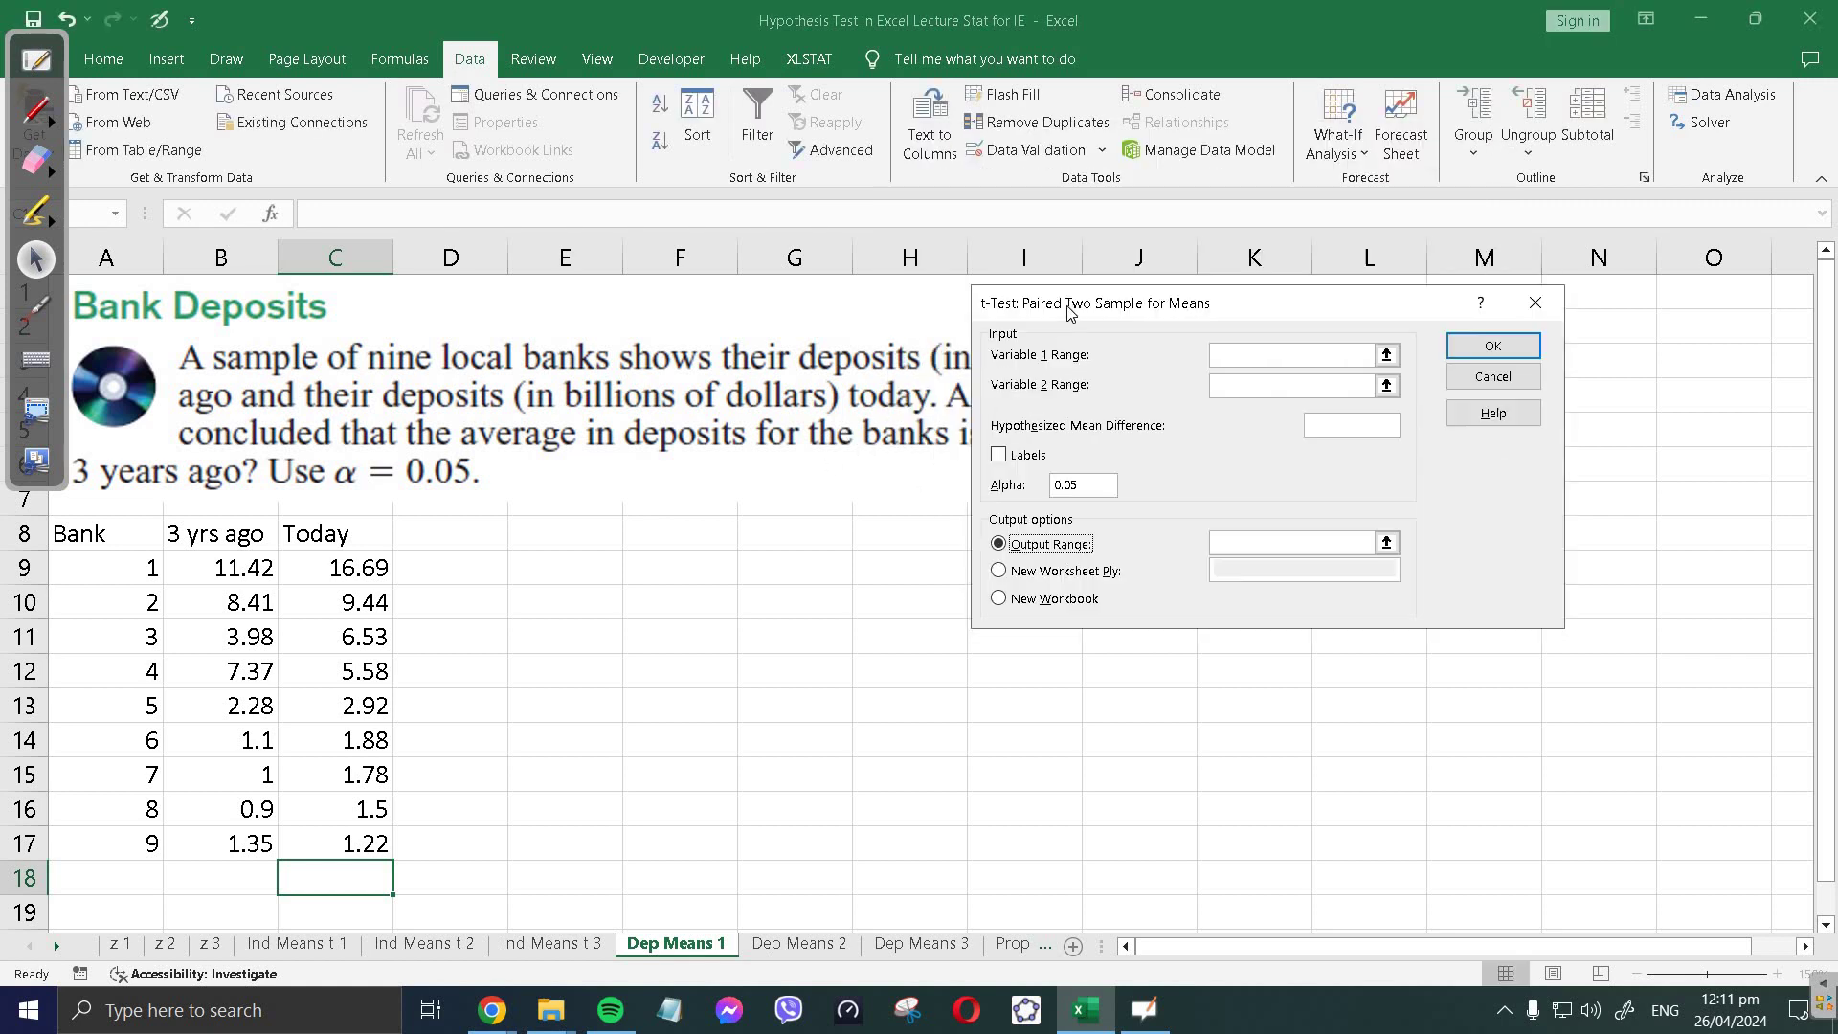
pyautogui.moveTo(1044, 418); pyautogui.dragTo(1022, 509)
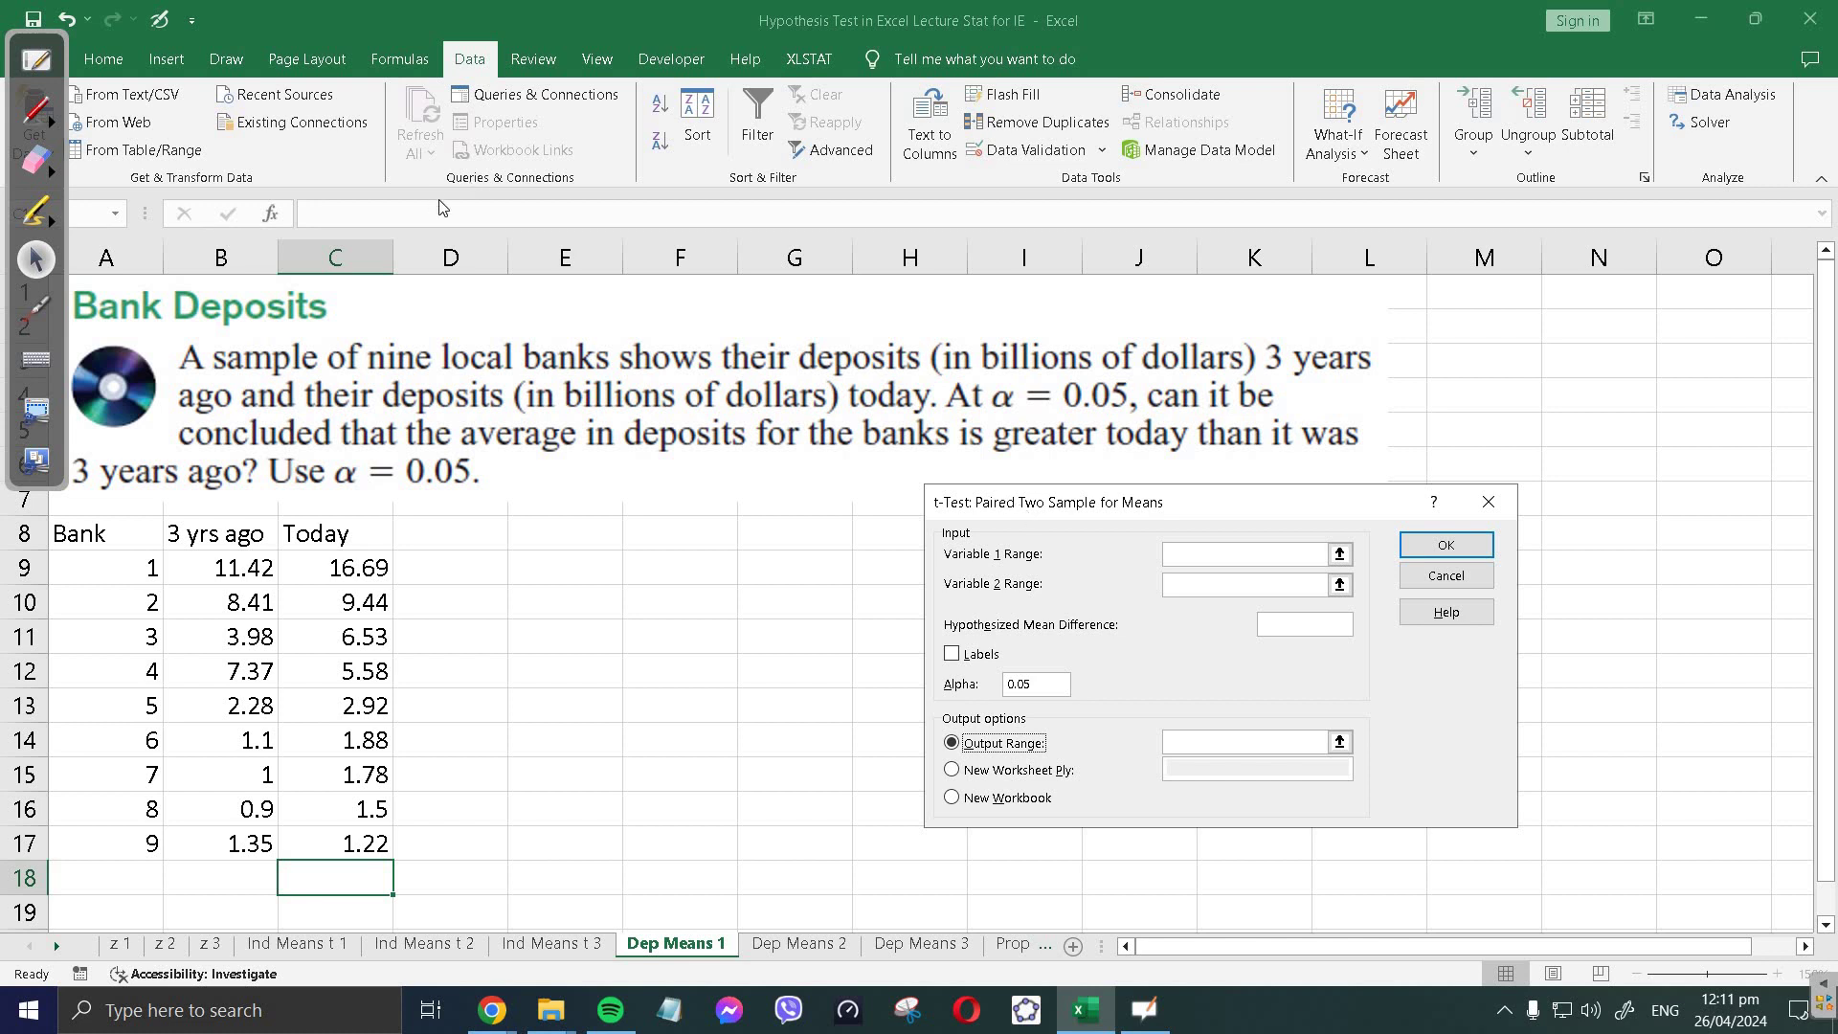
# - Handwrite the claim μT > μ3 in black ink between the data table and the test dialog
pyautogui.click(42, 312)
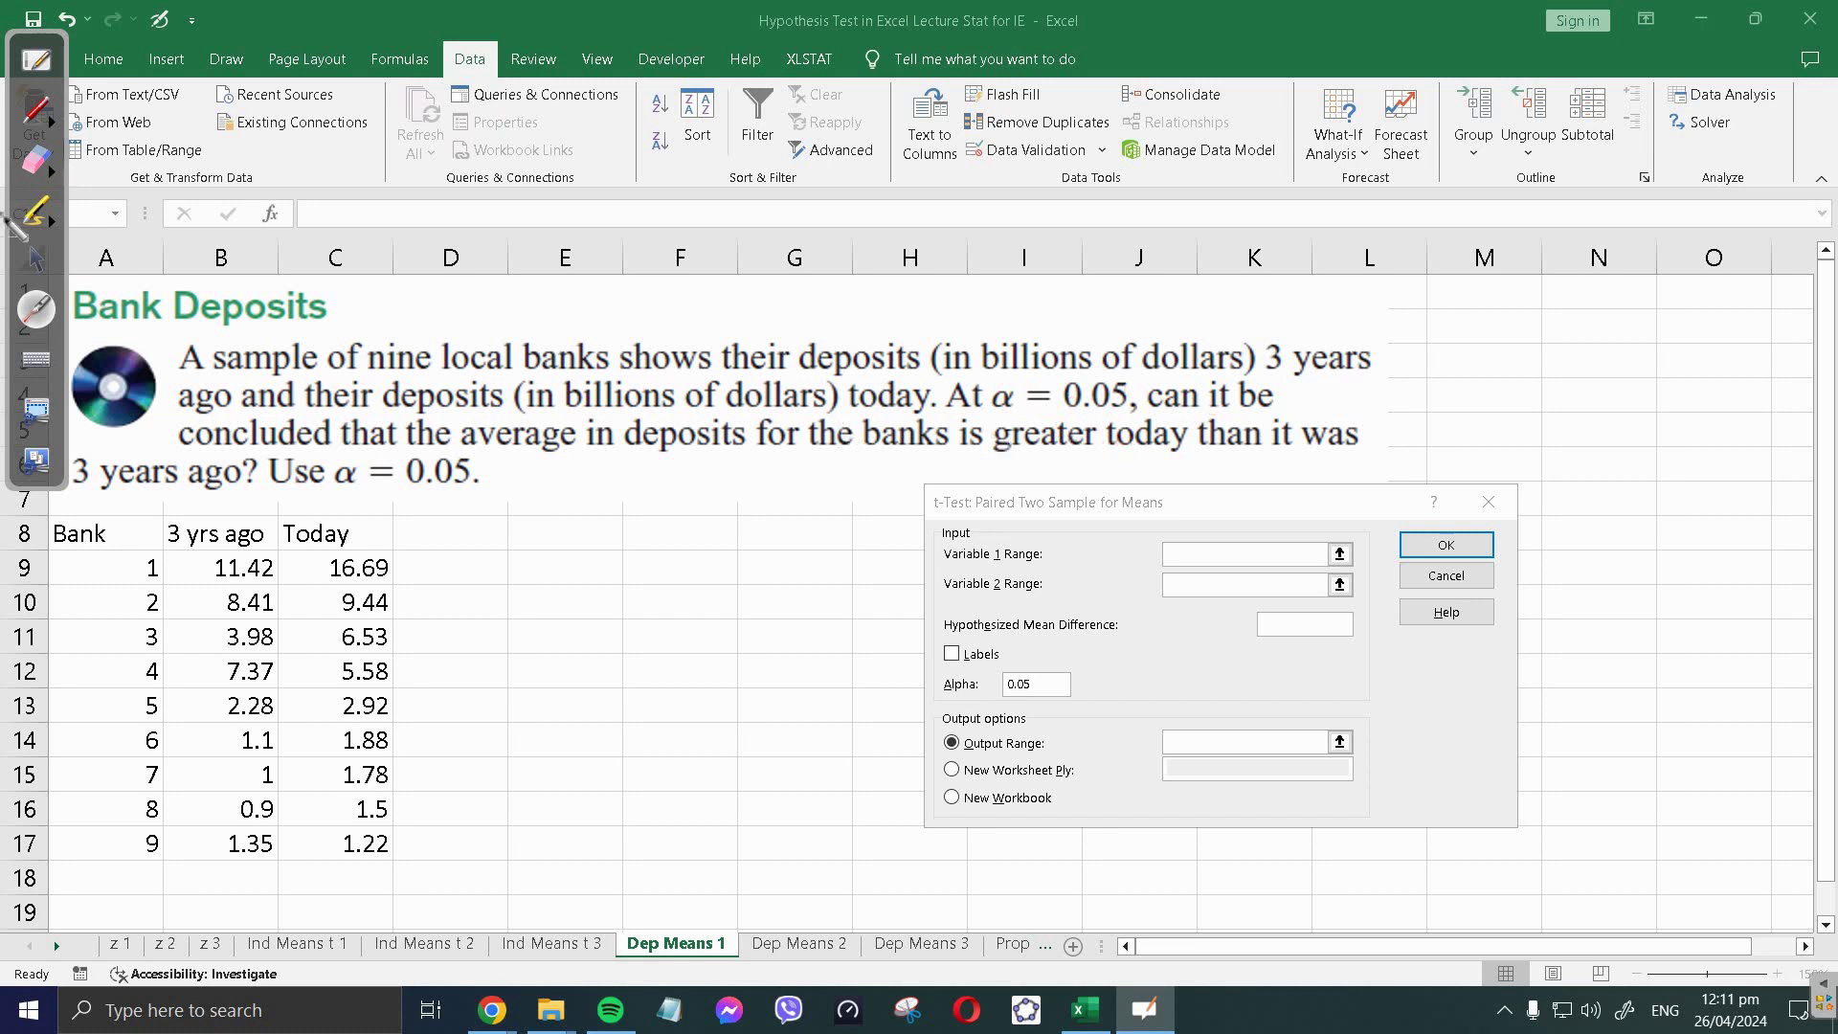
pyautogui.click(34, 115)
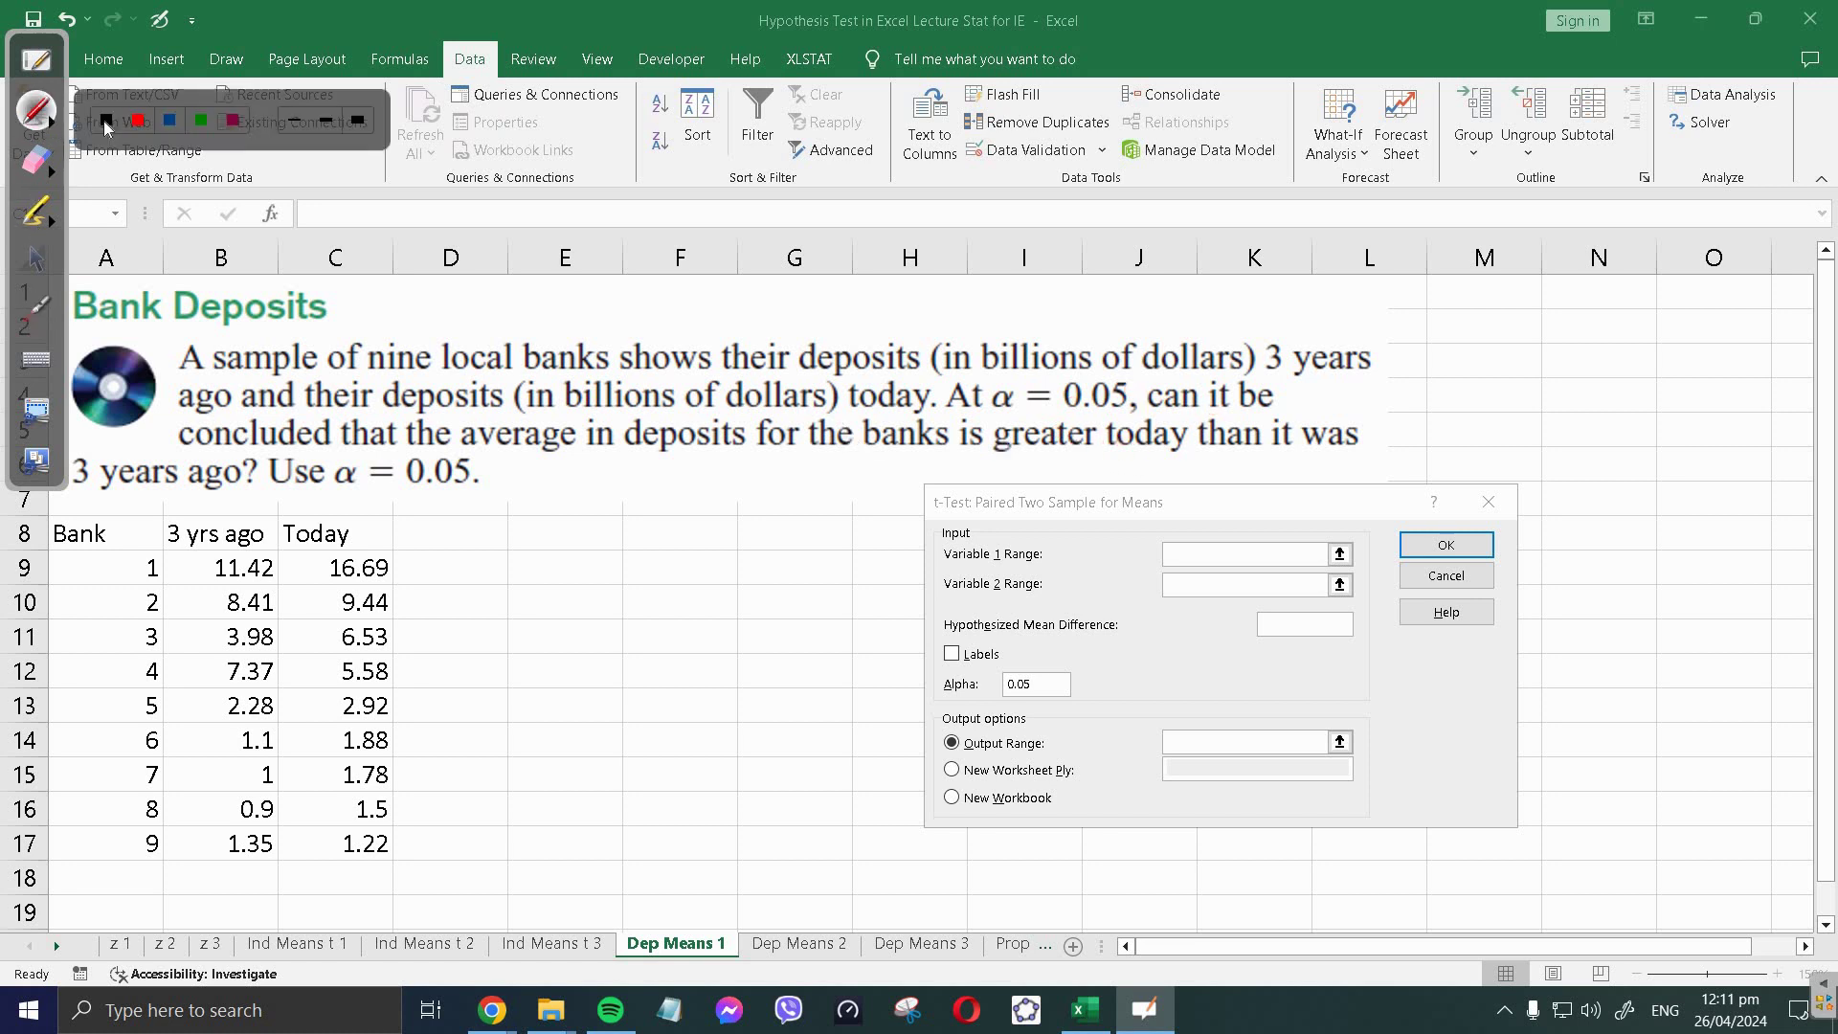
pyautogui.moveTo(456, 567); pyautogui.dragTo(532, 533)
pyautogui.moveTo(523, 536); pyautogui.dragTo(522, 560)
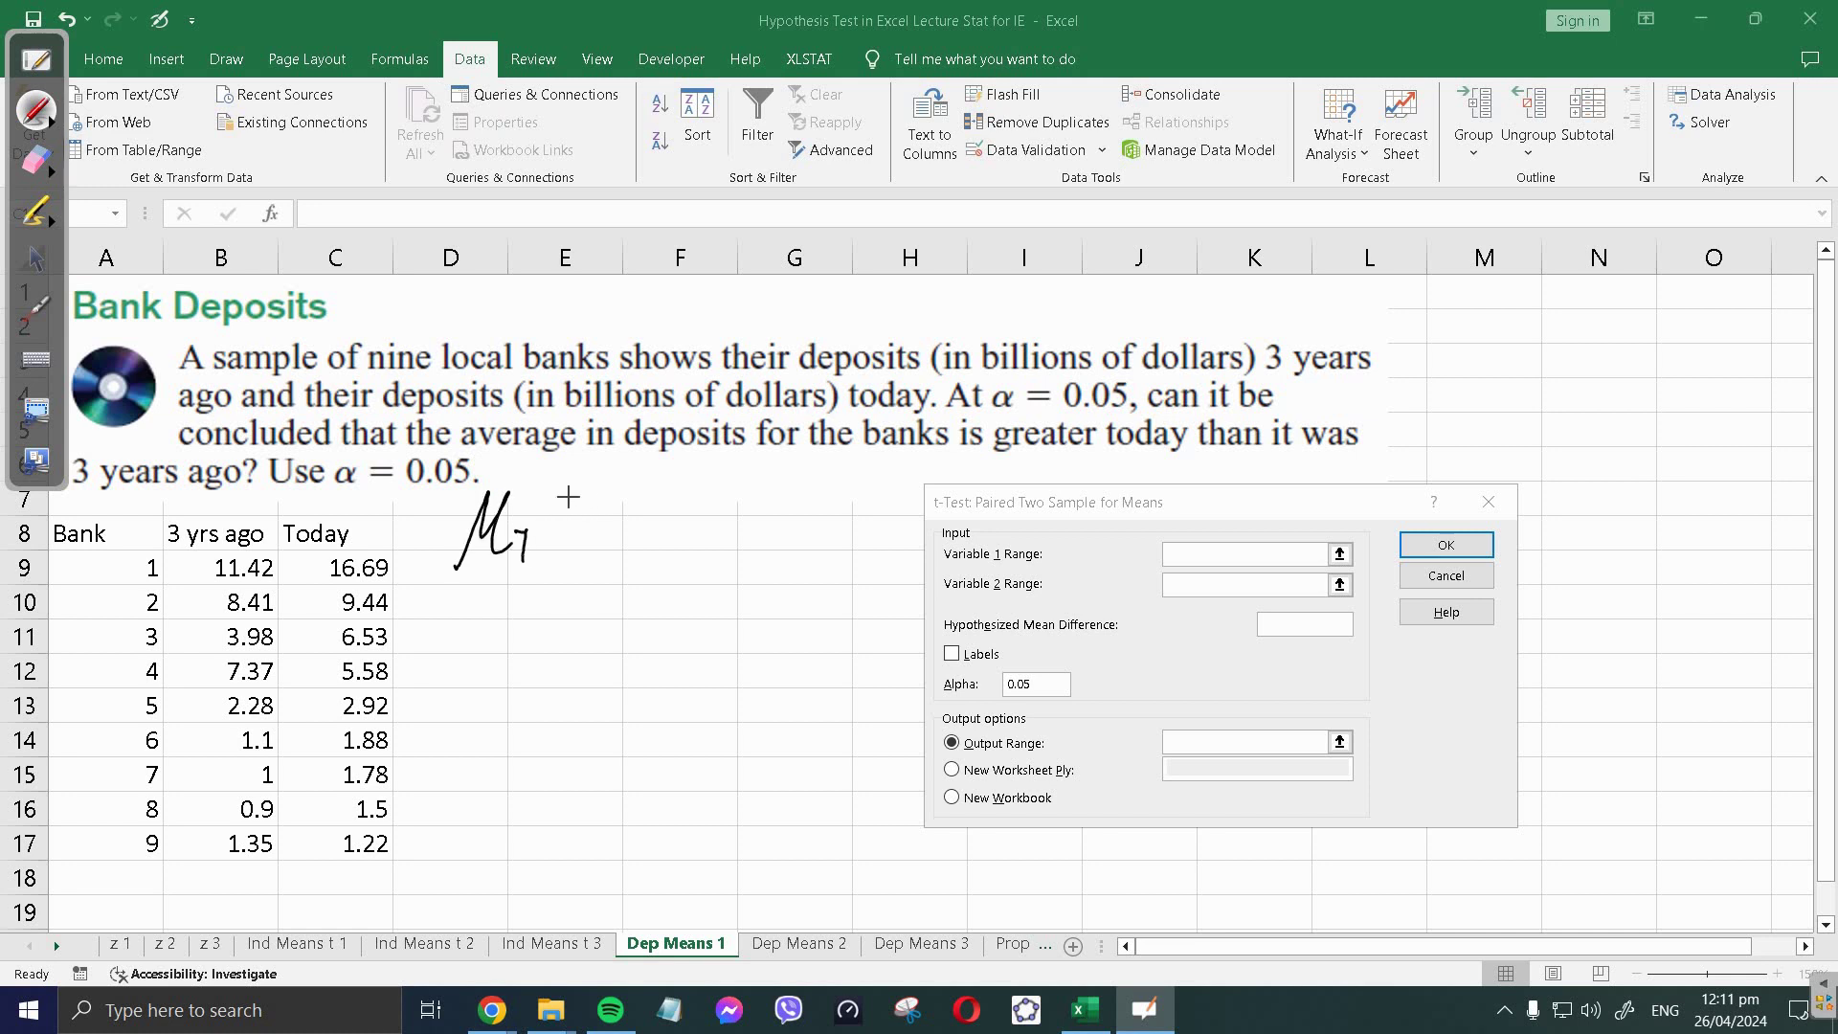
pyautogui.moveTo(557, 498)
pyautogui.mouseDown()
pyautogui.moveTo(559, 536)
pyautogui.moveTo(660, 469)
pyautogui.moveTo(676, 526)
pyautogui.mouseUp()
pyautogui.moveTo(688, 527); pyautogui.dragTo(701, 509)
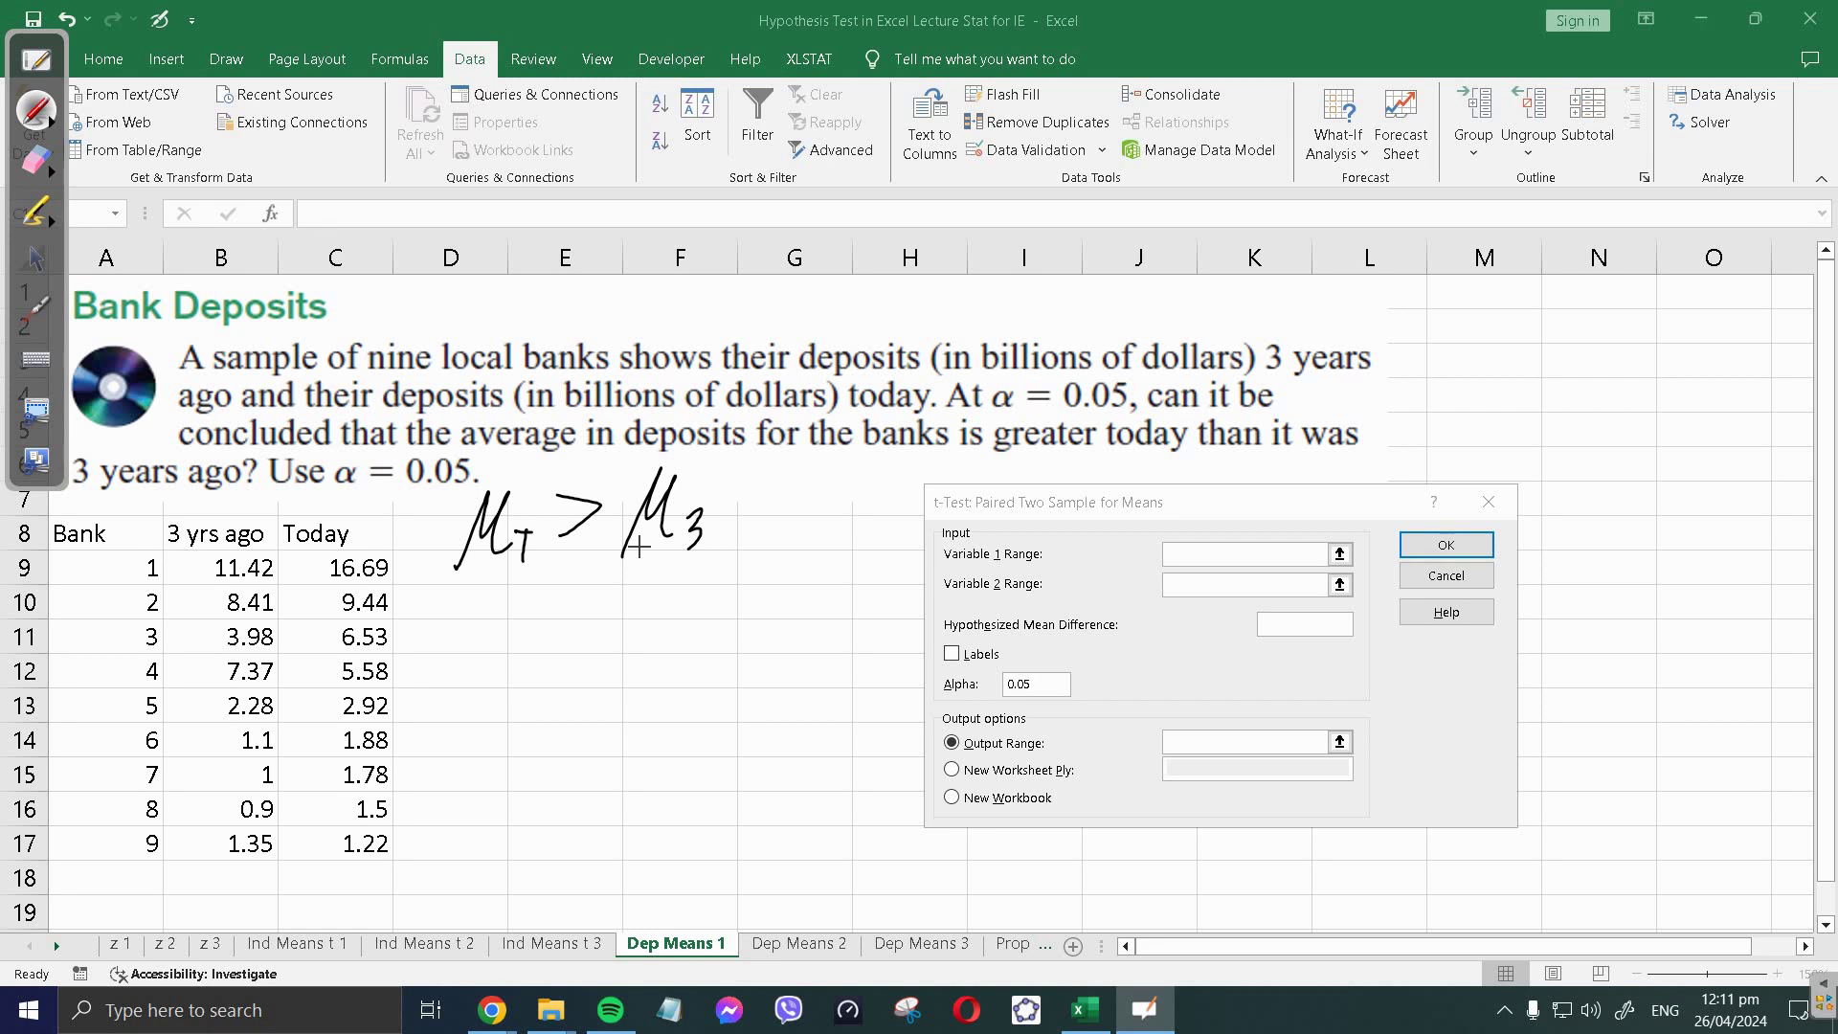
# - Handwrite a circled μ3 < μT in blue below the first inequality, with an arrow from μ3, and erase it again
pyautogui.click(44, 308)
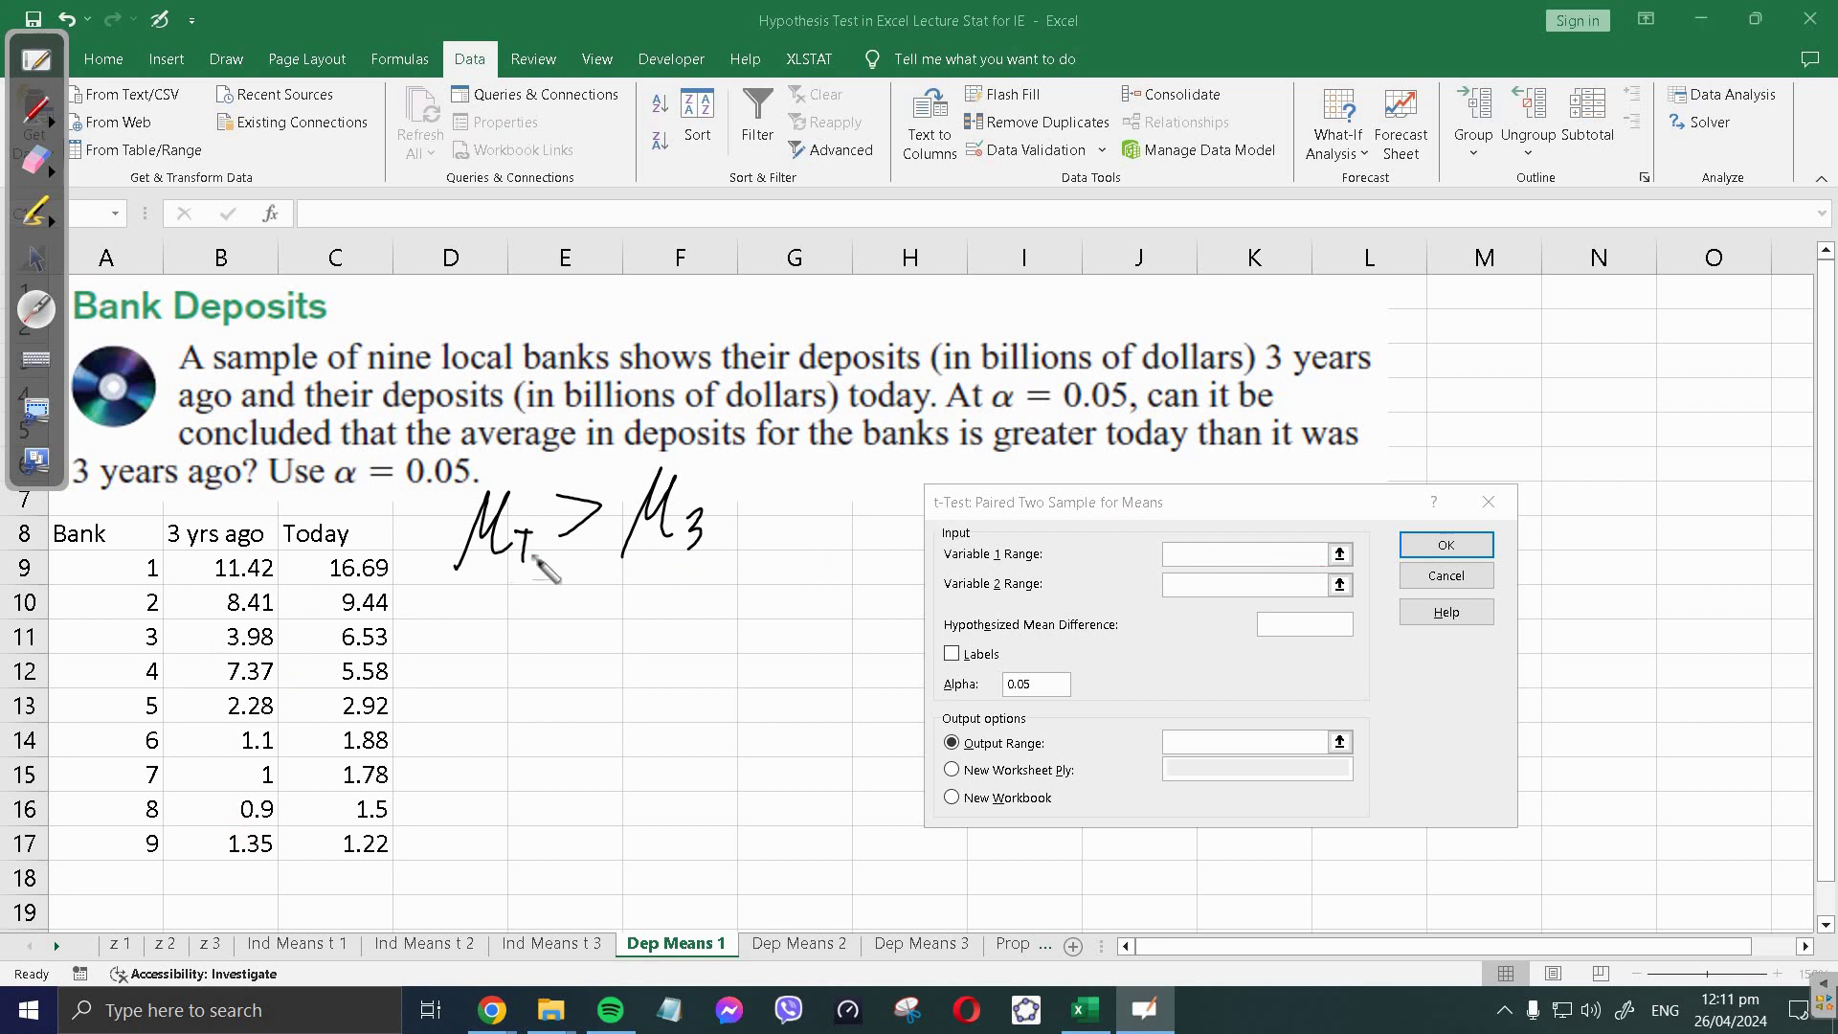
pyautogui.click(35, 113)
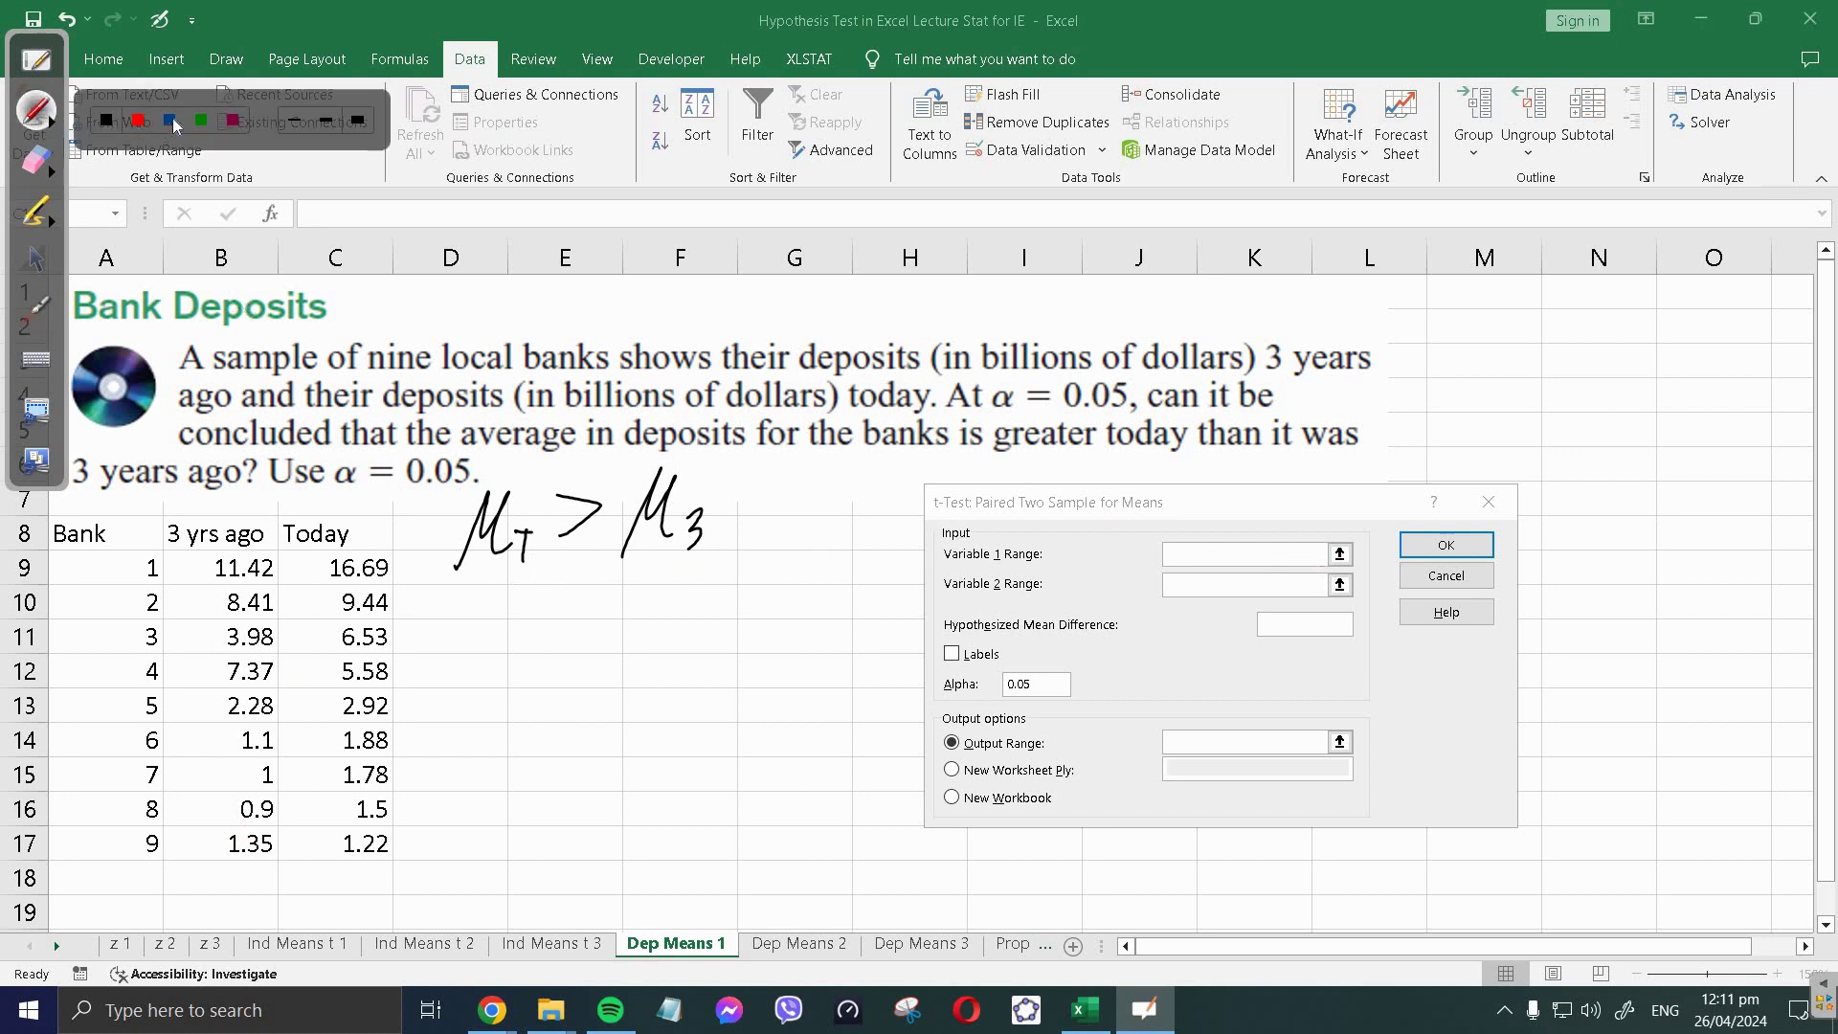
pyautogui.moveTo(634, 554)
pyautogui.mouseDown()
pyautogui.moveTo(533, 646)
pyautogui.moveTo(561, 632)
pyautogui.mouseUp()
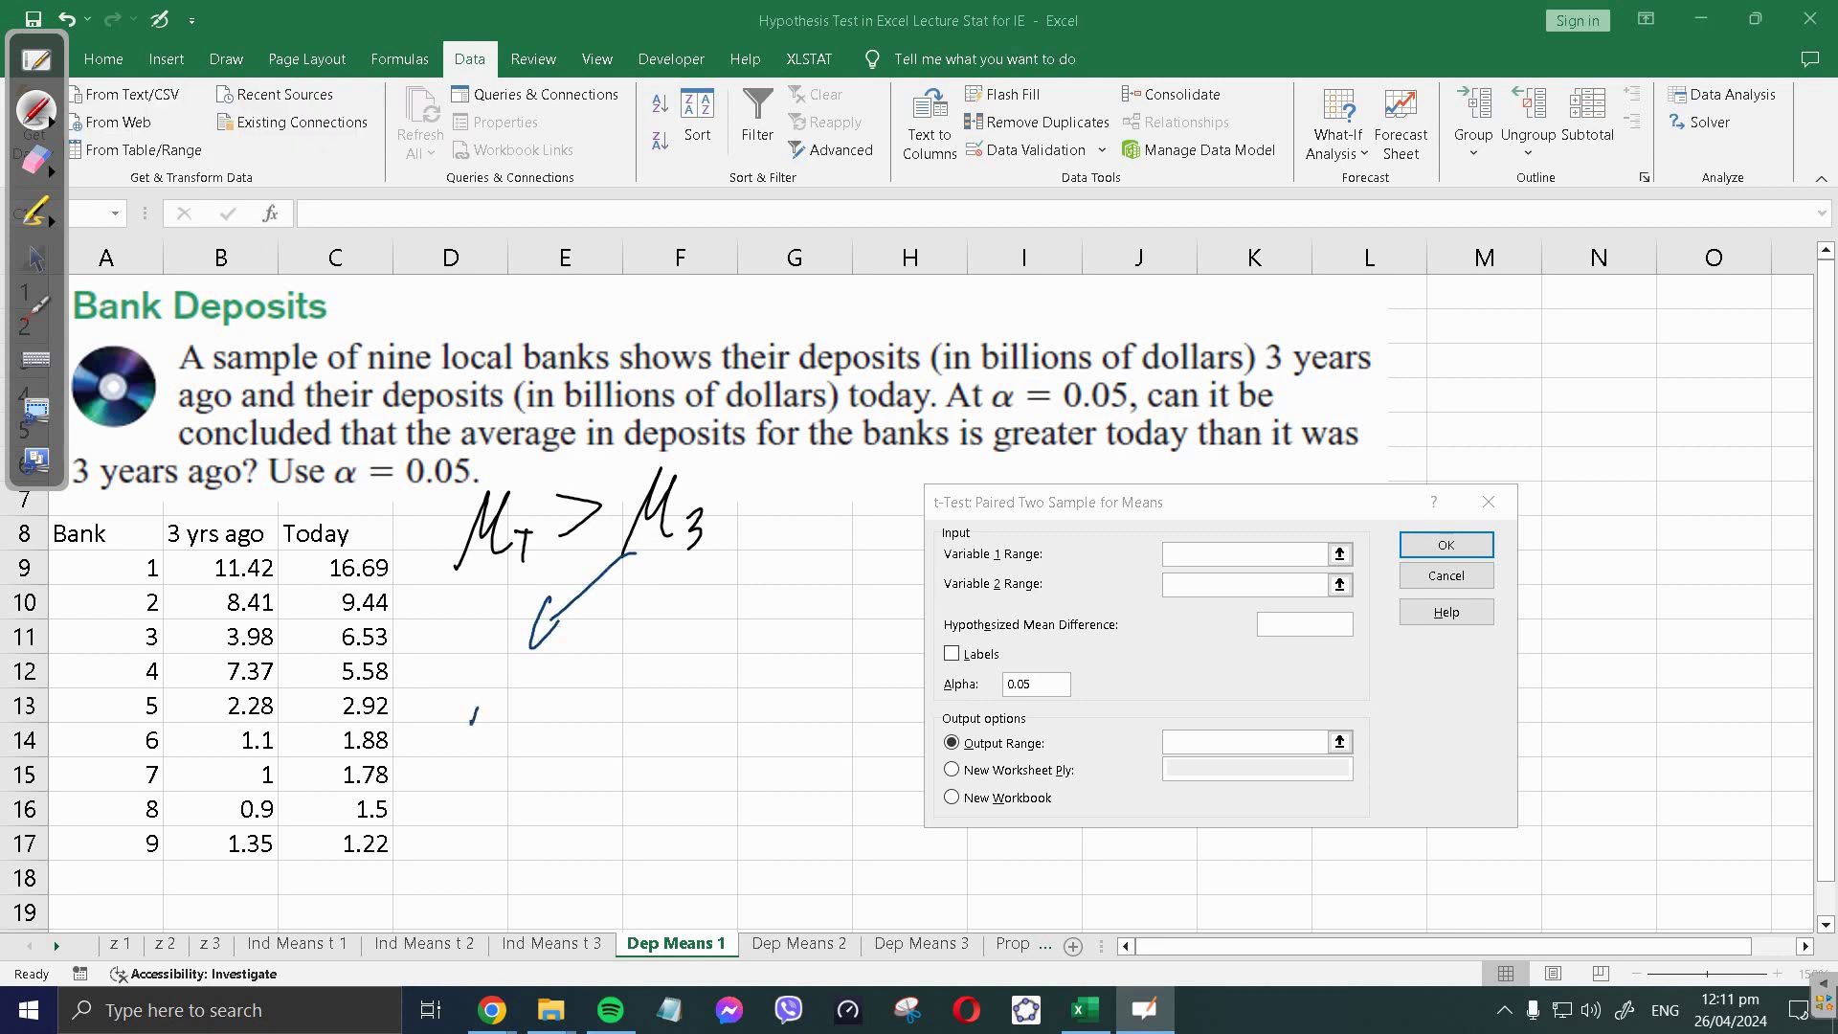
pyautogui.moveTo(471, 724)
pyautogui.mouseDown()
pyautogui.moveTo(508, 660)
pyautogui.moveTo(517, 709)
pyautogui.mouseUp()
pyautogui.moveTo(522, 675)
pyautogui.mouseDown()
pyautogui.moveTo(532, 722)
pyautogui.moveTo(655, 681)
pyautogui.moveTo(660, 716)
pyautogui.mouseUp()
pyautogui.moveTo(709, 632)
pyautogui.mouseDown()
pyautogui.moveTo(584, 598)
pyautogui.moveTo(780, 618)
pyautogui.moveTo(665, 586)
pyautogui.mouseUp()
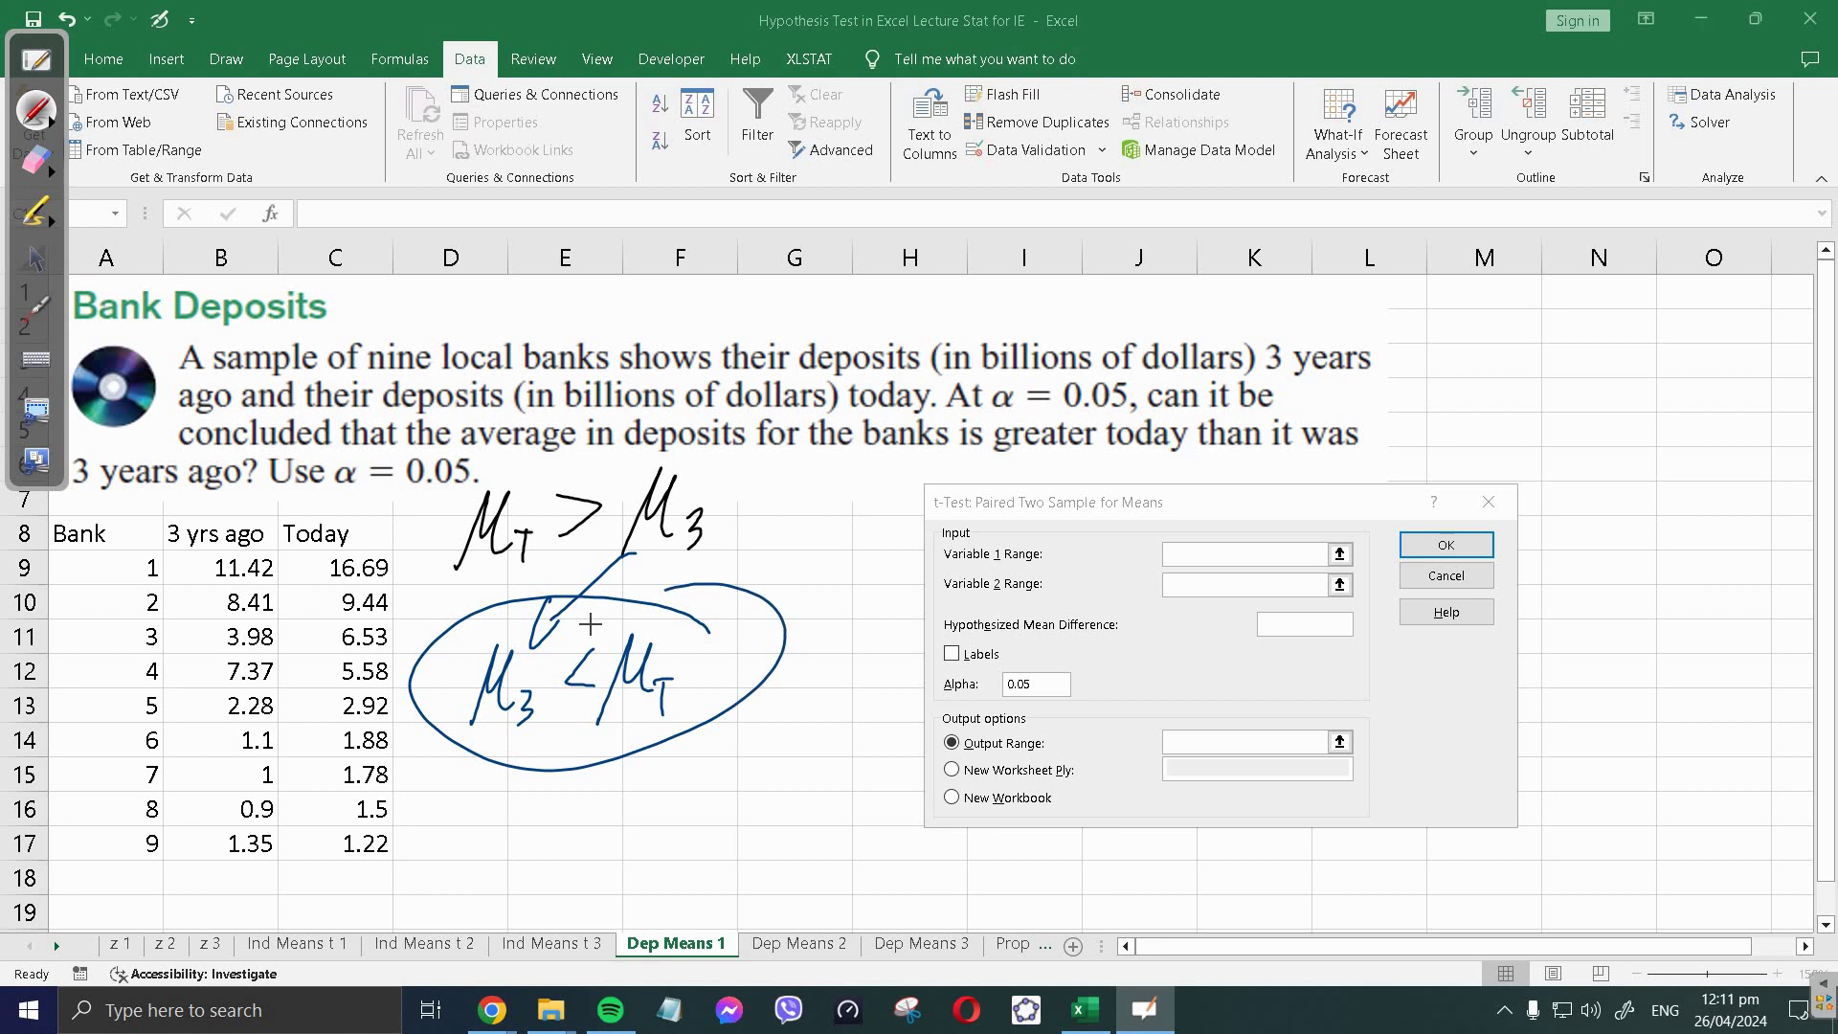
pyautogui.click(44, 167)
pyautogui.moveTo(472, 591)
pyautogui.mouseDown()
pyautogui.moveTo(497, 617)
pyautogui.moveTo(623, 580)
pyautogui.moveTo(421, 670)
pyautogui.moveTo(553, 710)
pyautogui.moveTo(648, 649)
pyautogui.moveTo(792, 632)
pyautogui.moveTo(648, 726)
pyautogui.moveTo(458, 691)
pyautogui.moveTo(586, 781)
pyautogui.moveTo(643, 592)
pyautogui.moveTo(543, 651)
pyautogui.mouseUp()
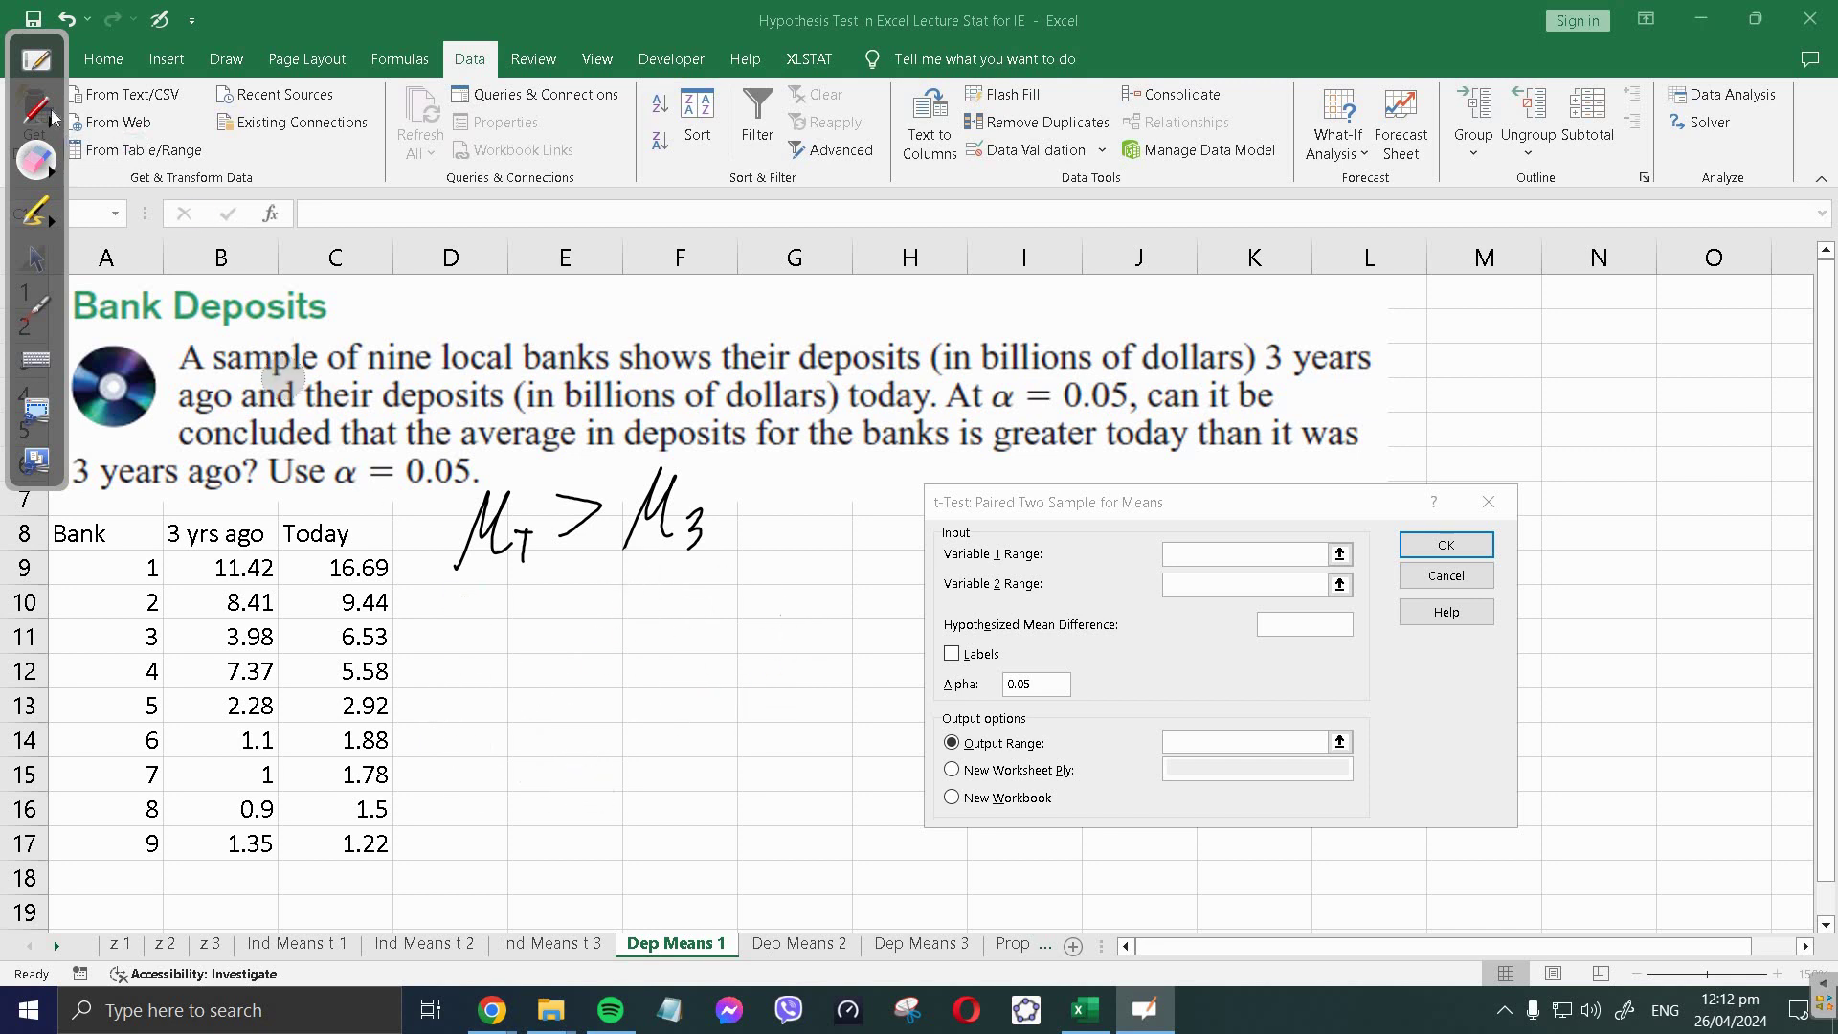
# - Set the Variable 1 range to the Today column including its header, $C$8:$C$17
pyautogui.click(35, 258)
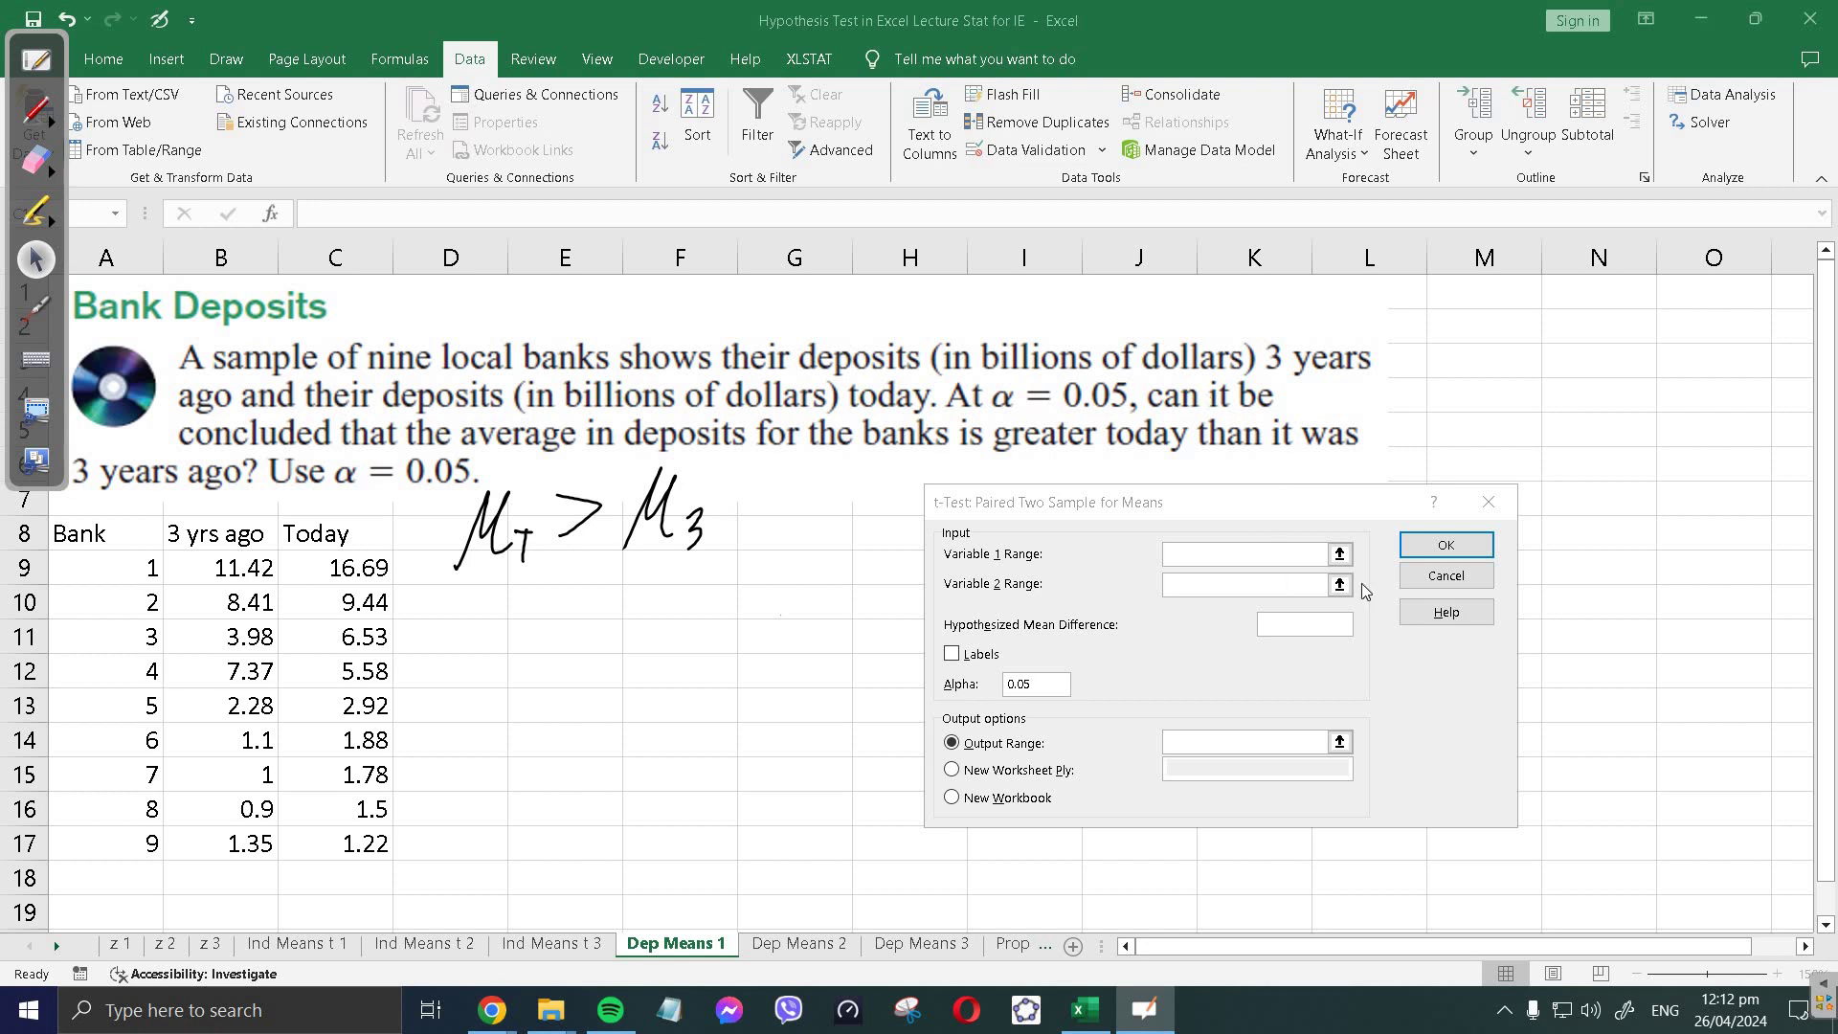
pyautogui.click(1311, 554)
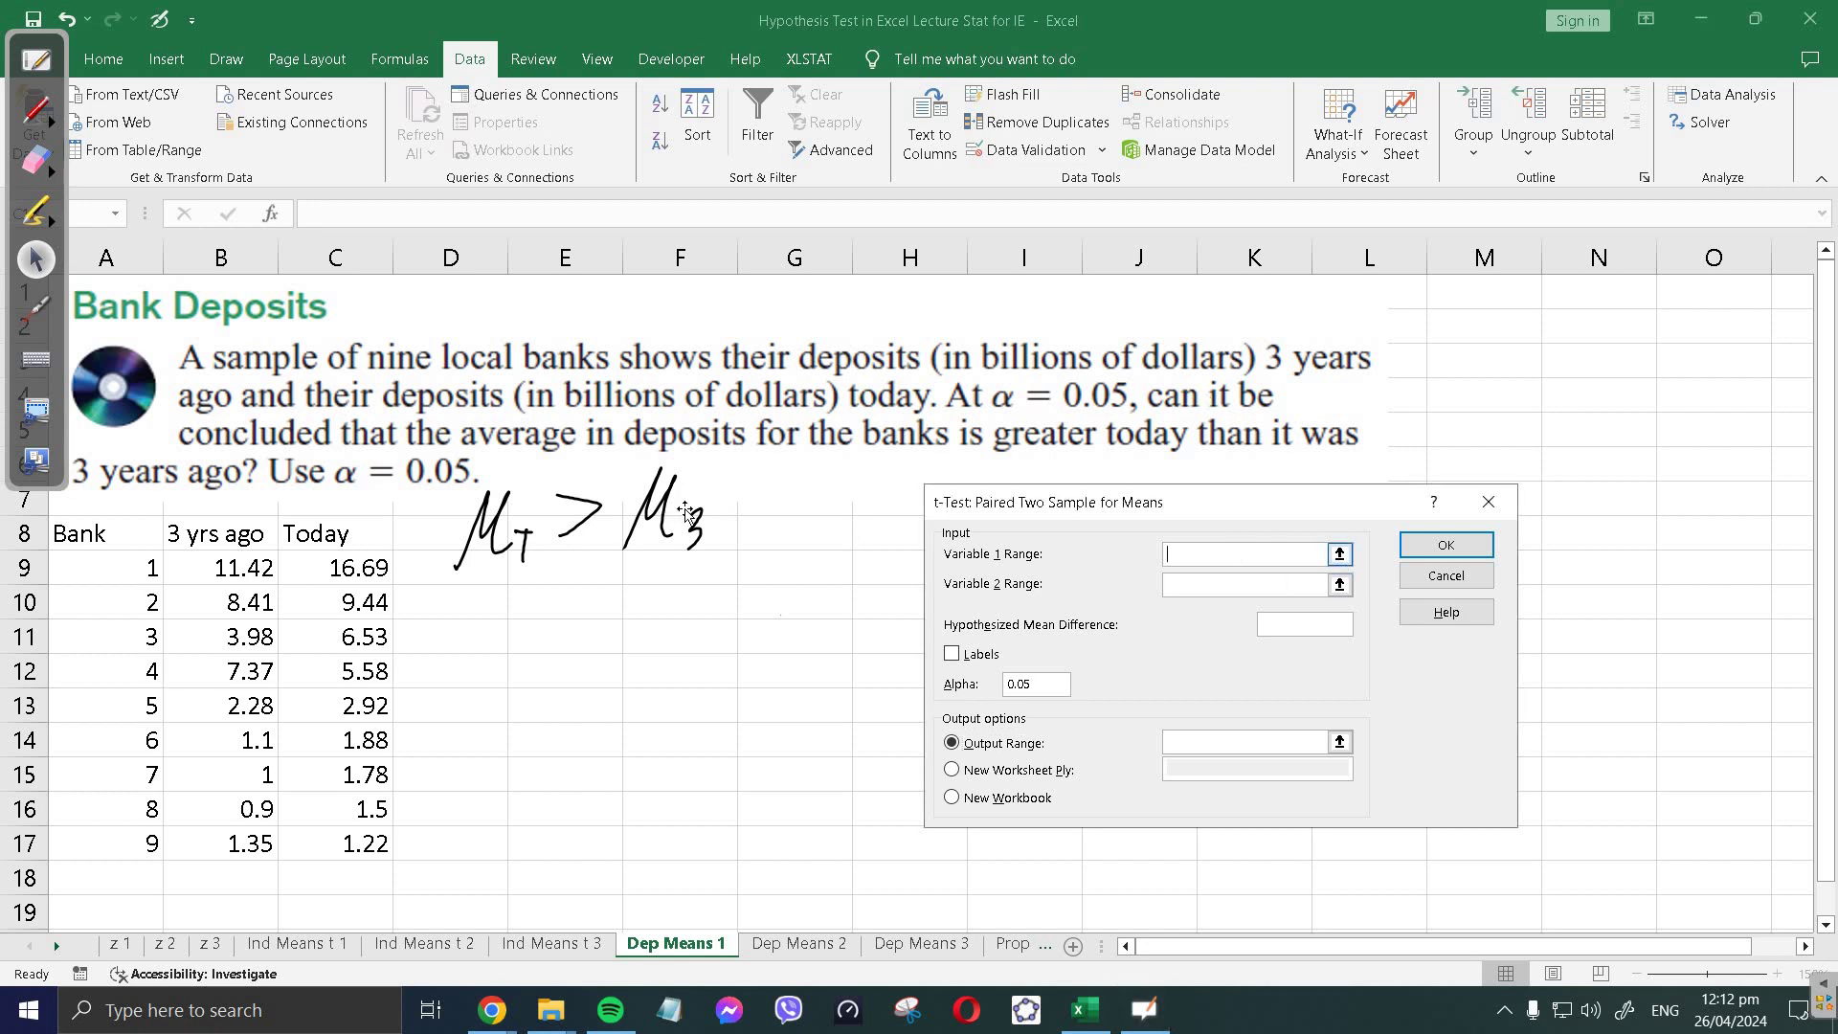
pyautogui.click(1338, 555)
pyautogui.moveTo(340, 536); pyautogui.dragTo(354, 879)
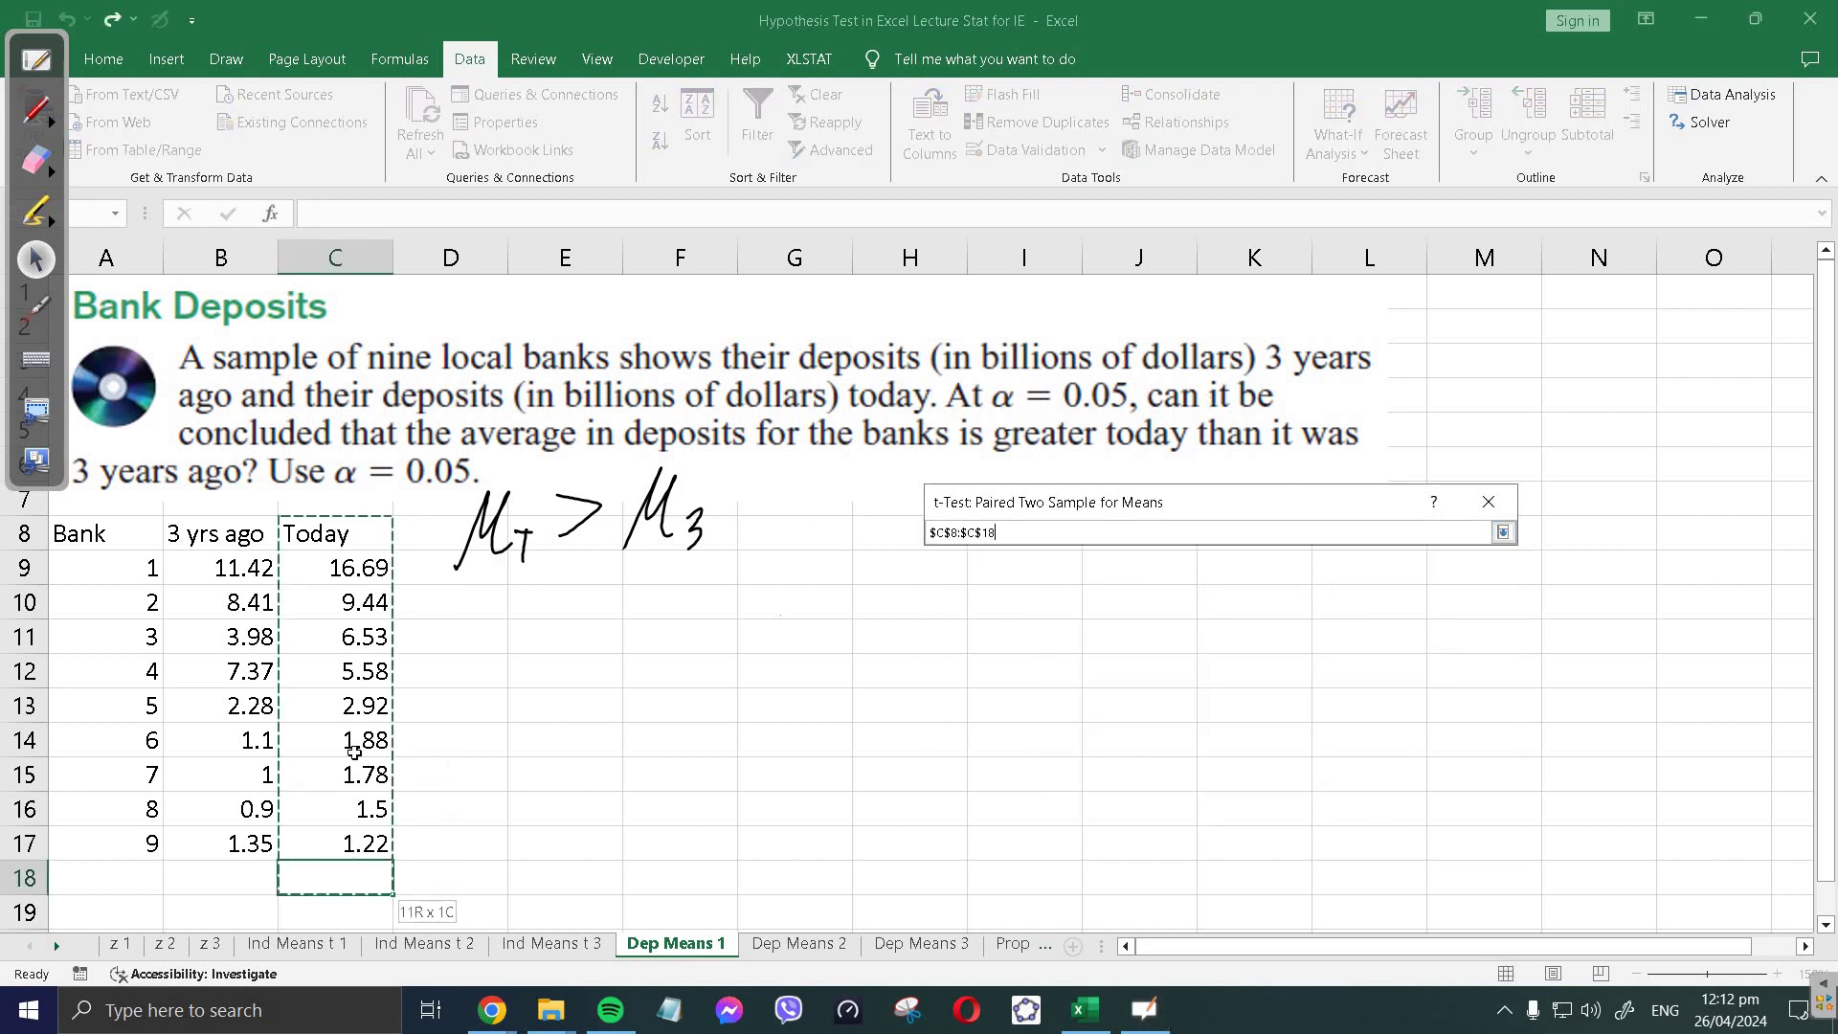
pyautogui.moveTo(361, 533); pyautogui.dragTo(383, 843)
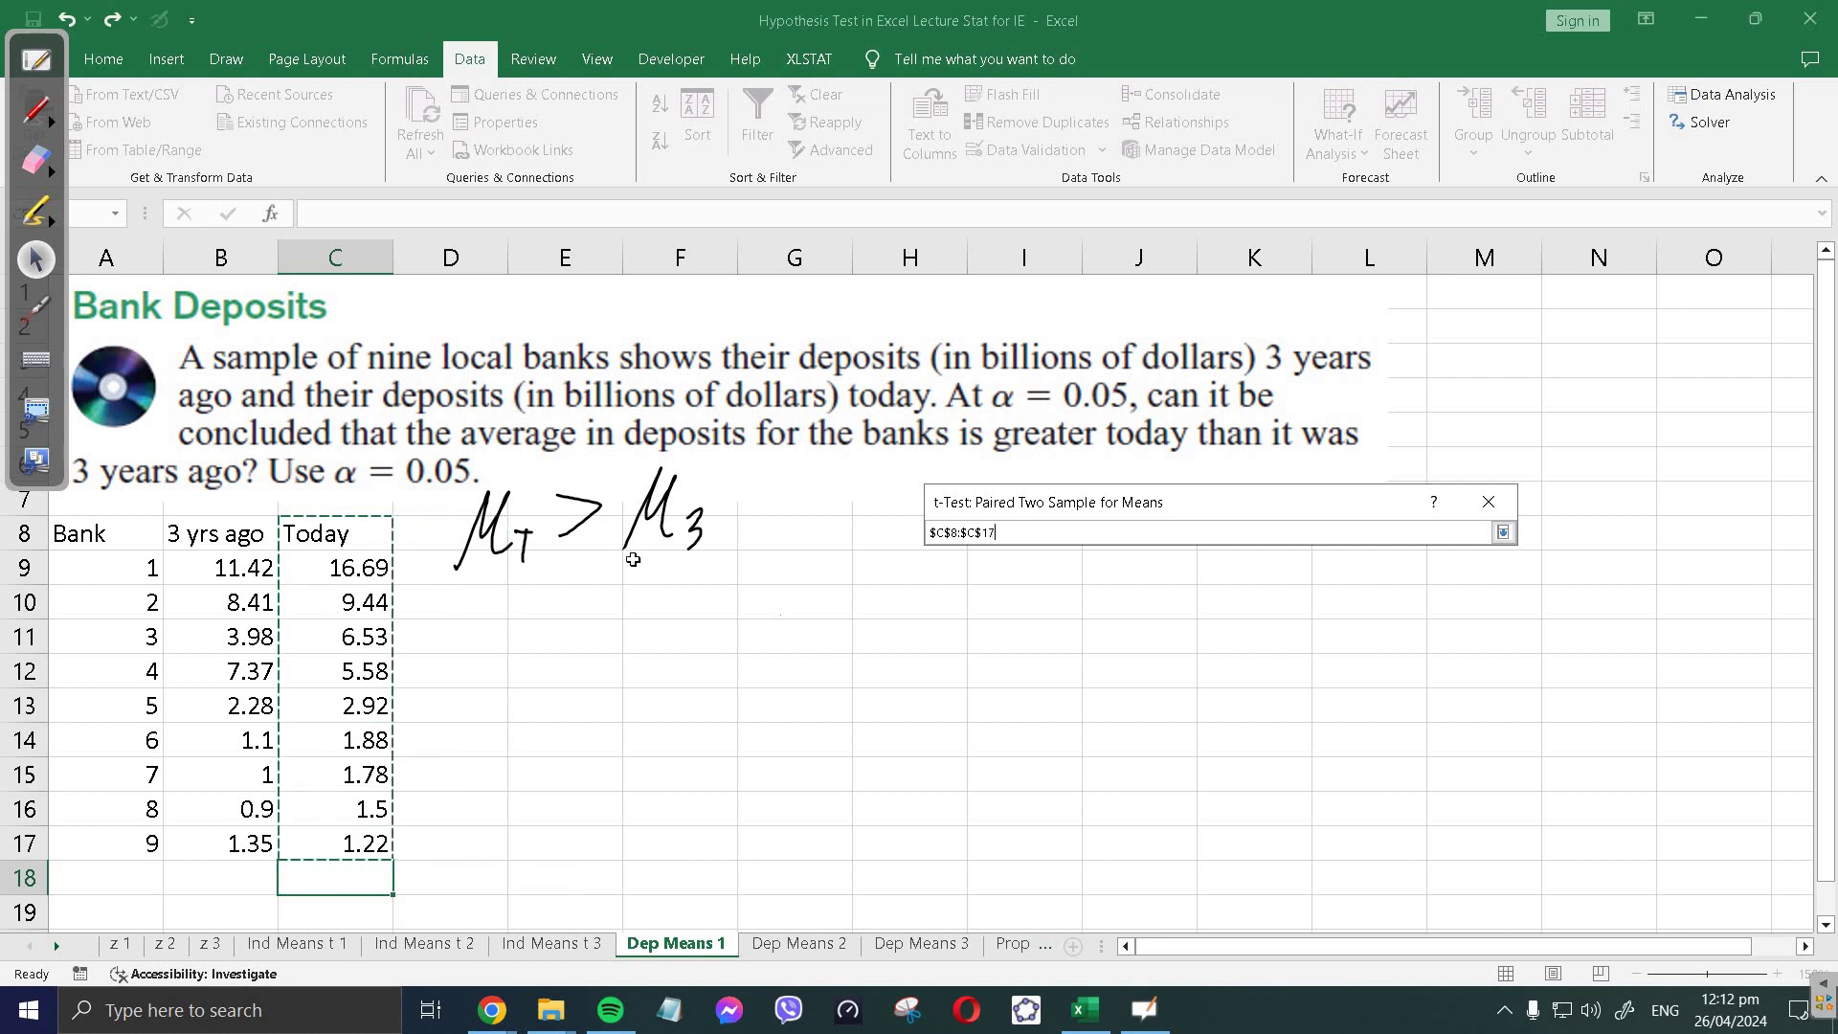
pyautogui.click(1503, 532)
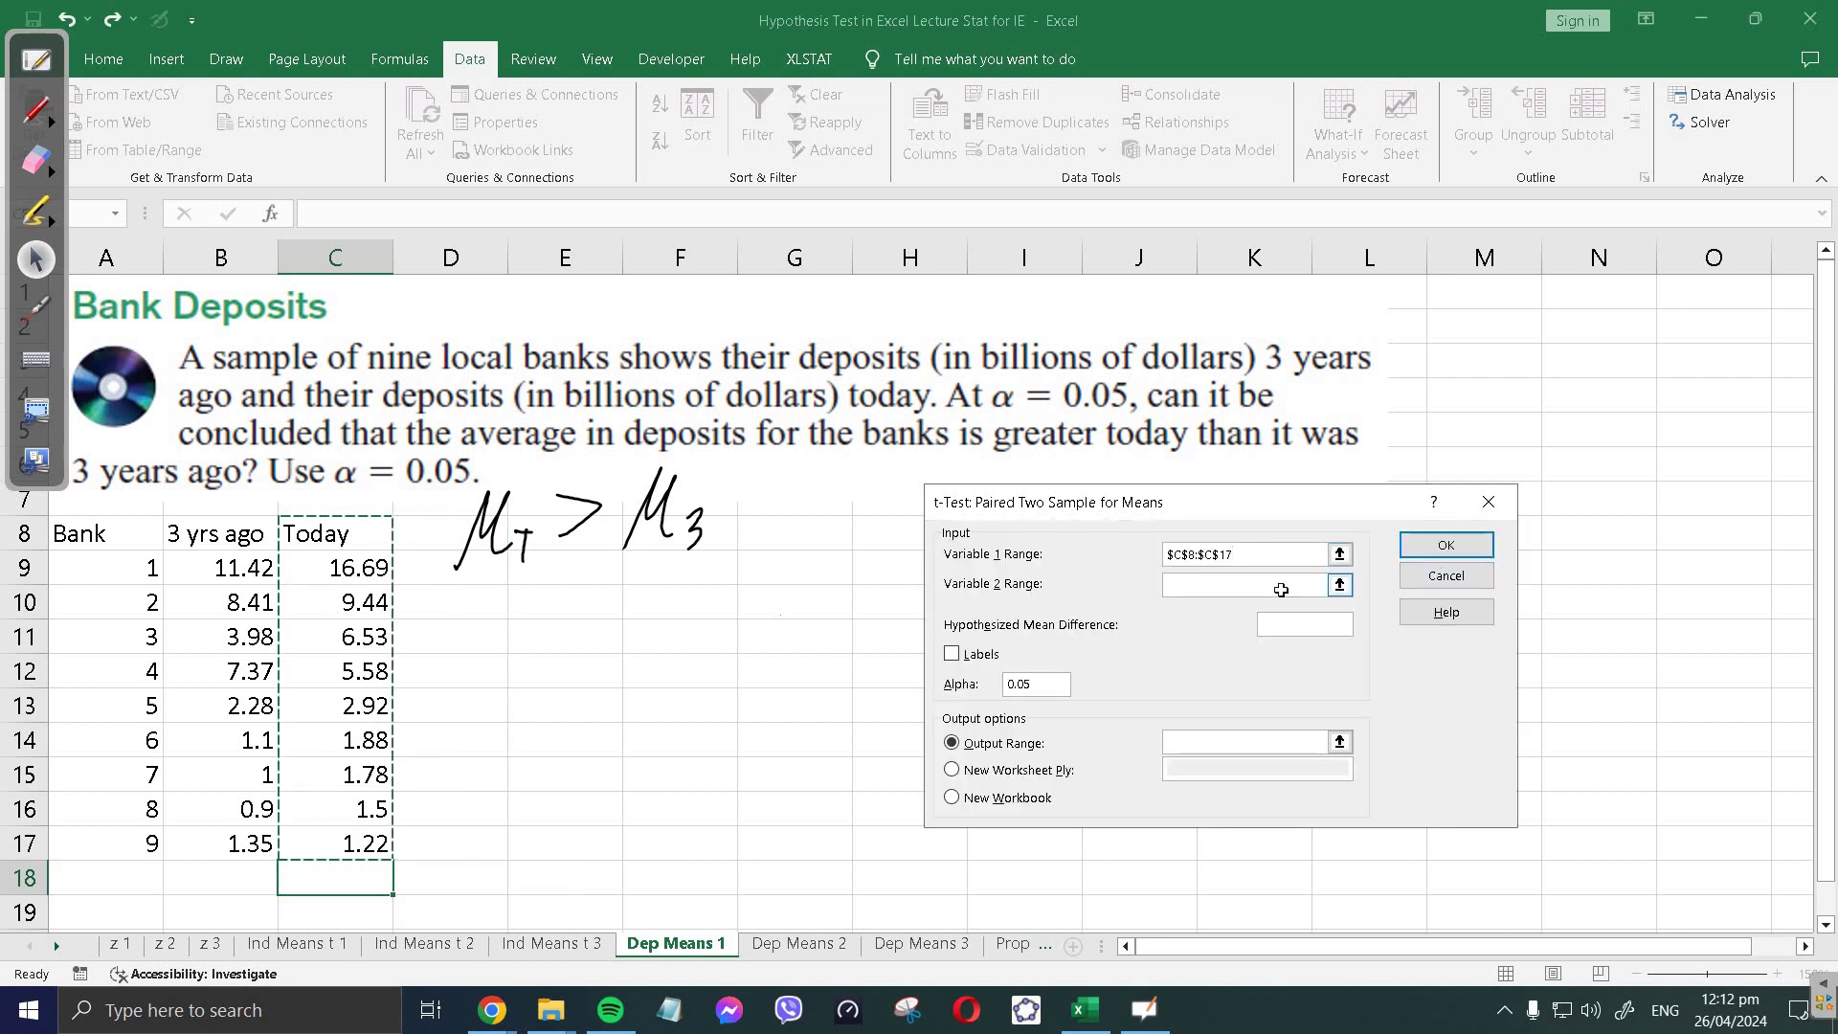
# - Set the Variable 2 range to the 3 yrs ago column including its header, $B$8:$B$17
pyautogui.click(1339, 585)
pyautogui.moveTo(220, 534); pyautogui.dragTo(240, 842)
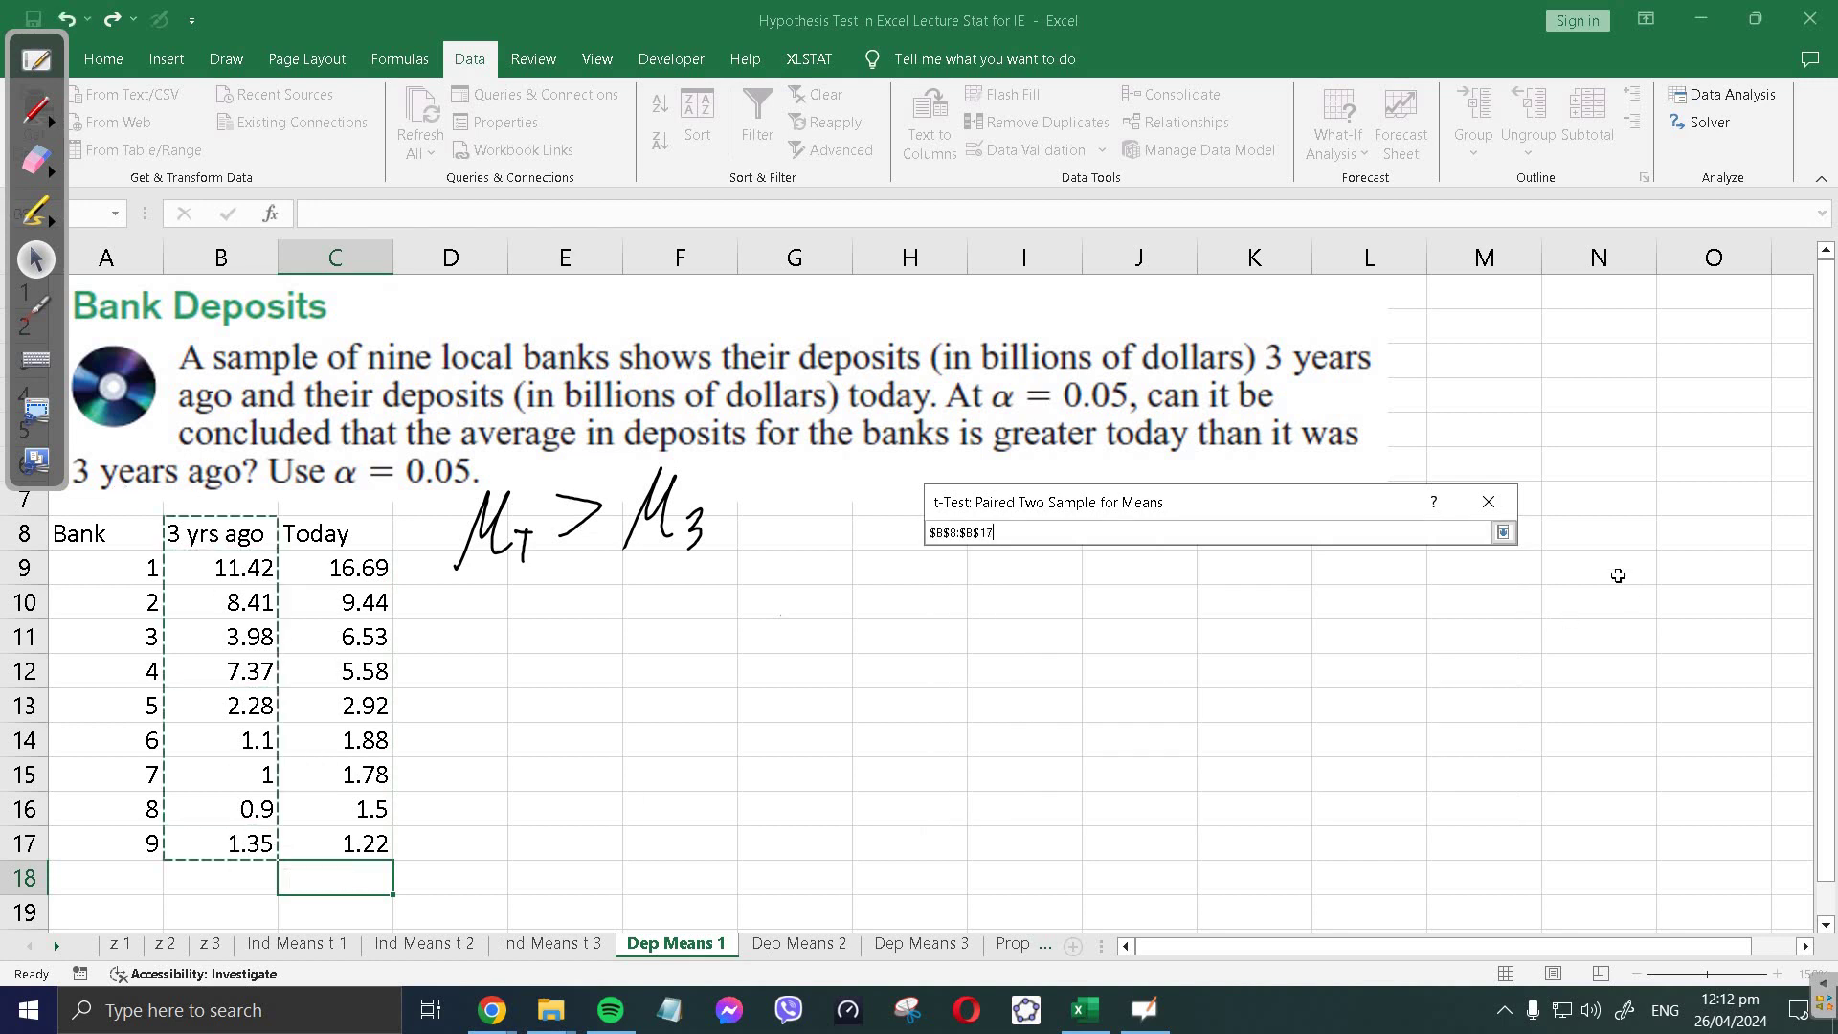
pyautogui.click(1503, 532)
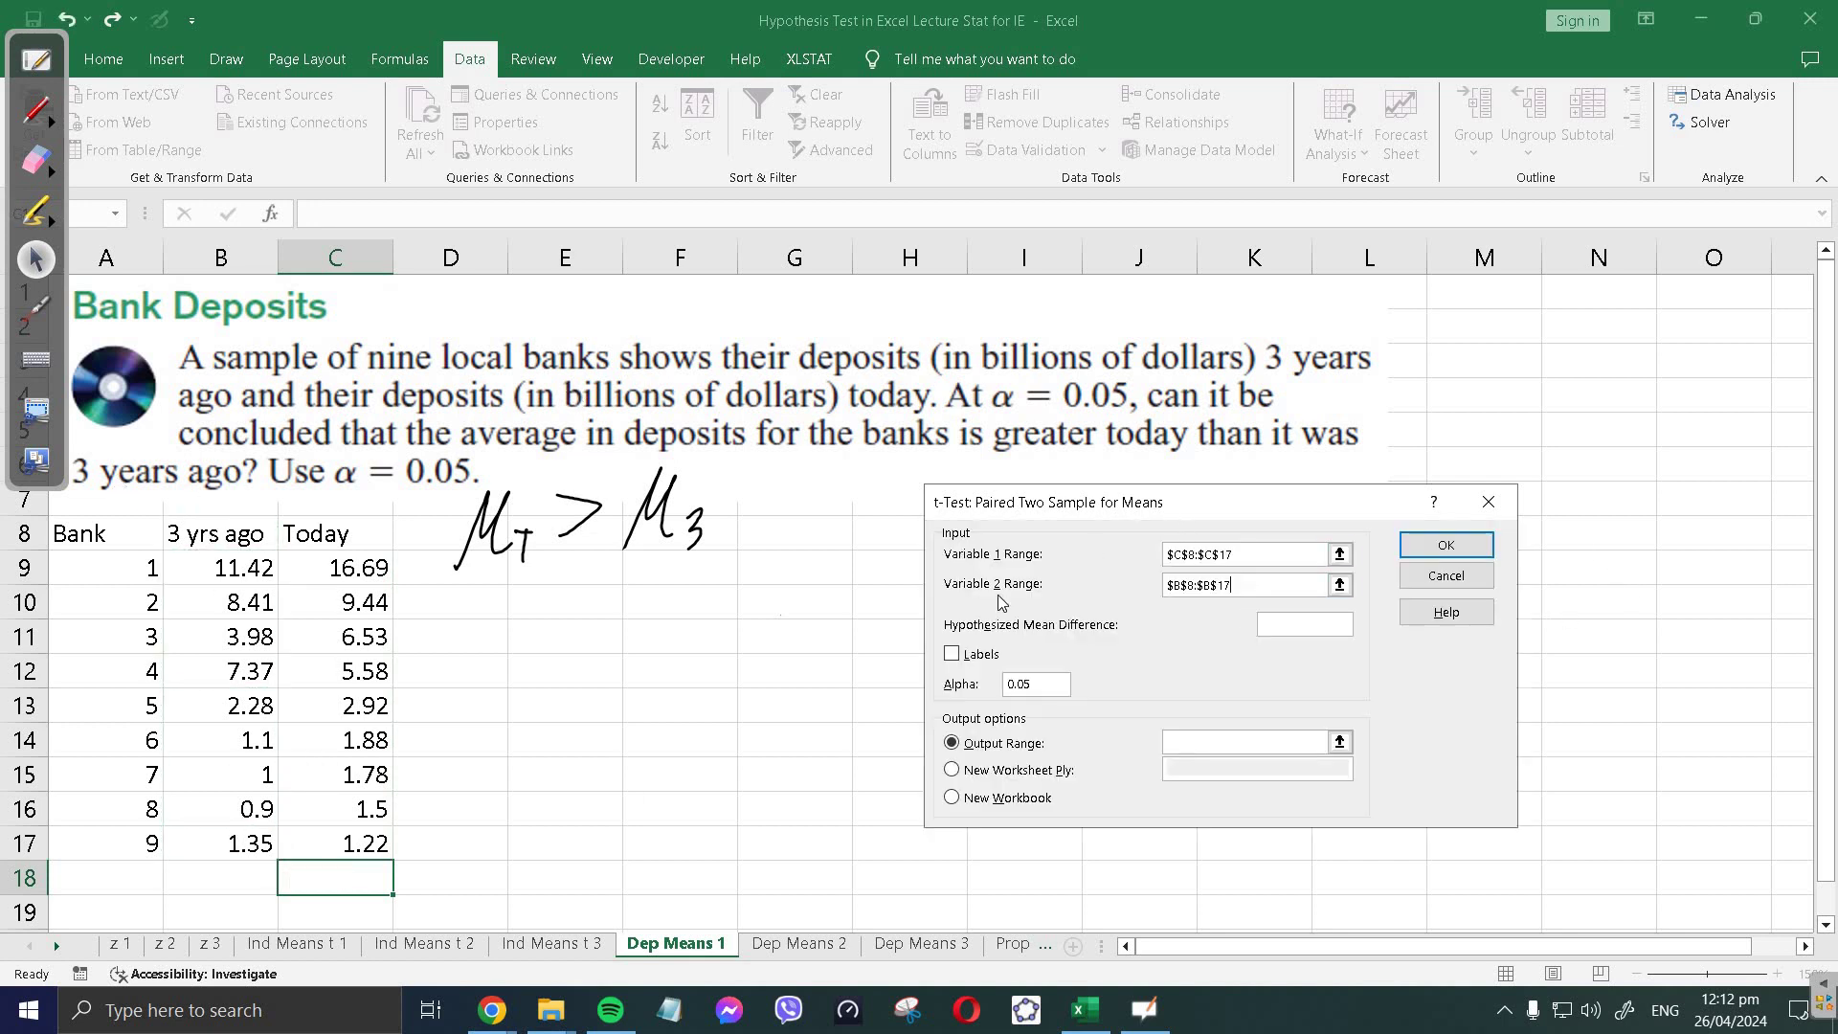
# - Enable Labels, set the output range to $G$8, and run the paired t-test
pyautogui.click(952, 657)
pyautogui.click(1340, 743)
pyautogui.click(787, 529)
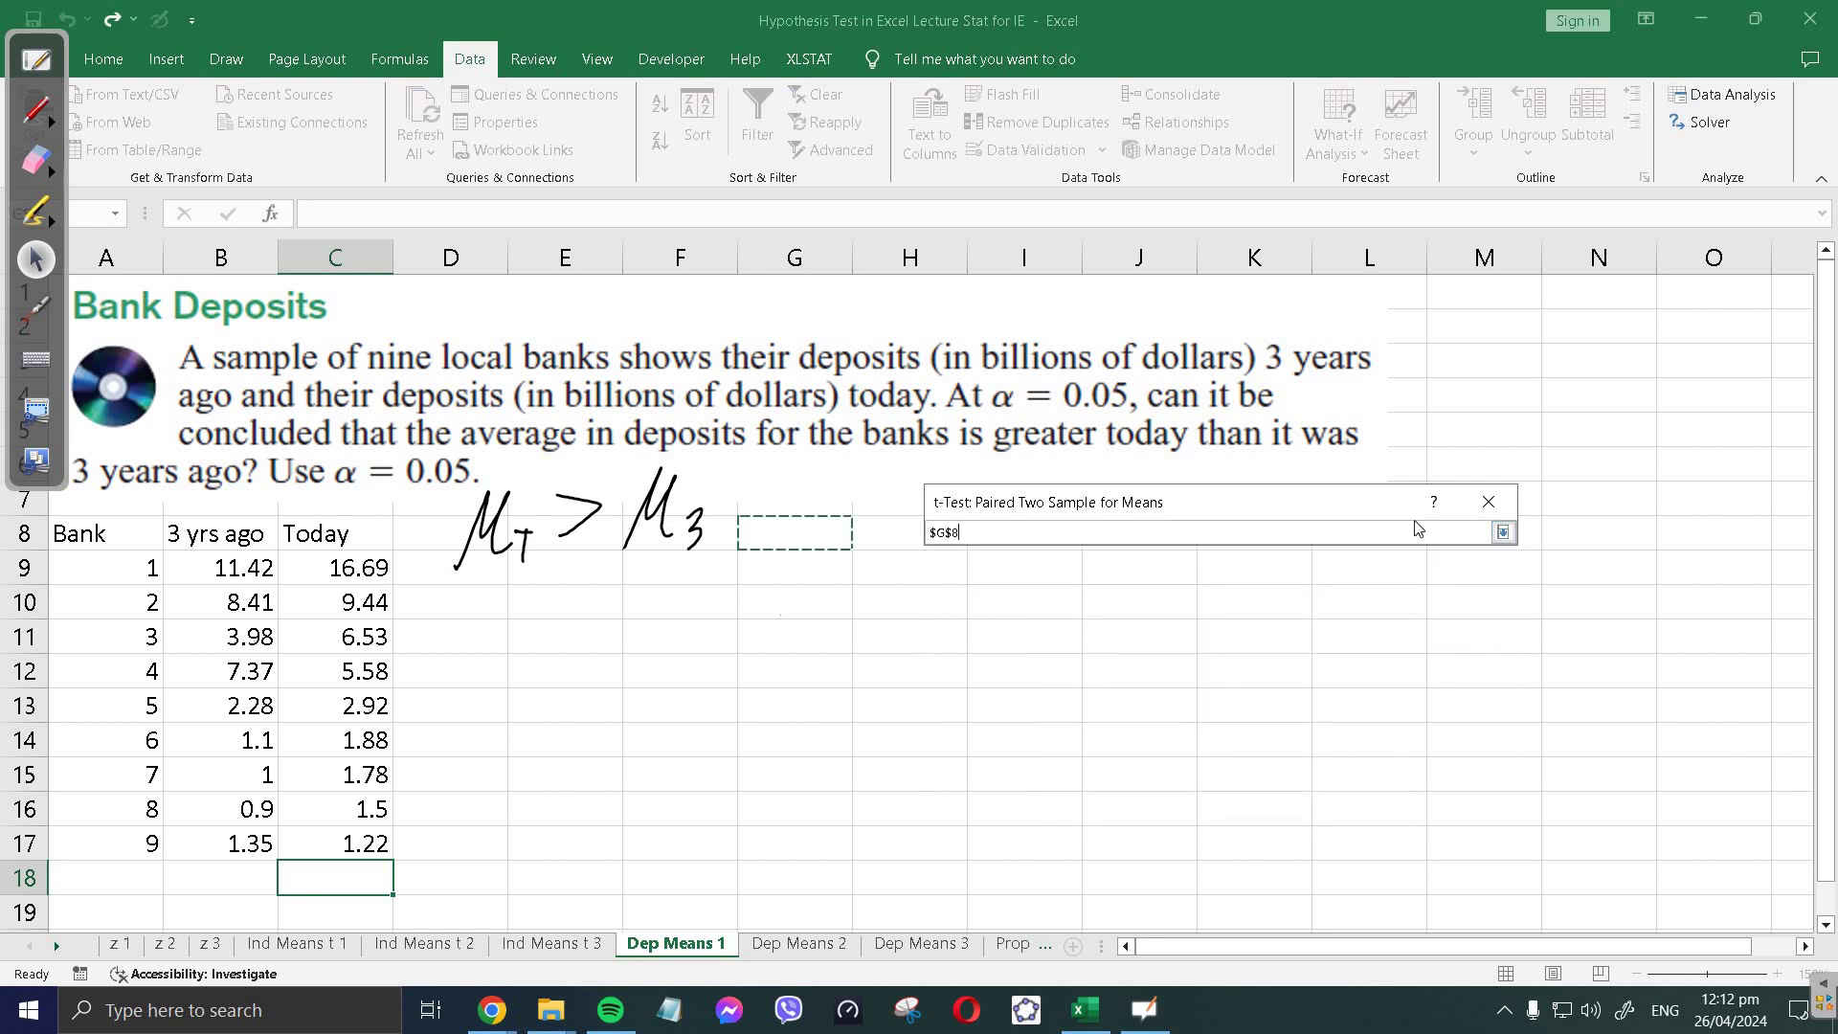
pyautogui.click(1502, 531)
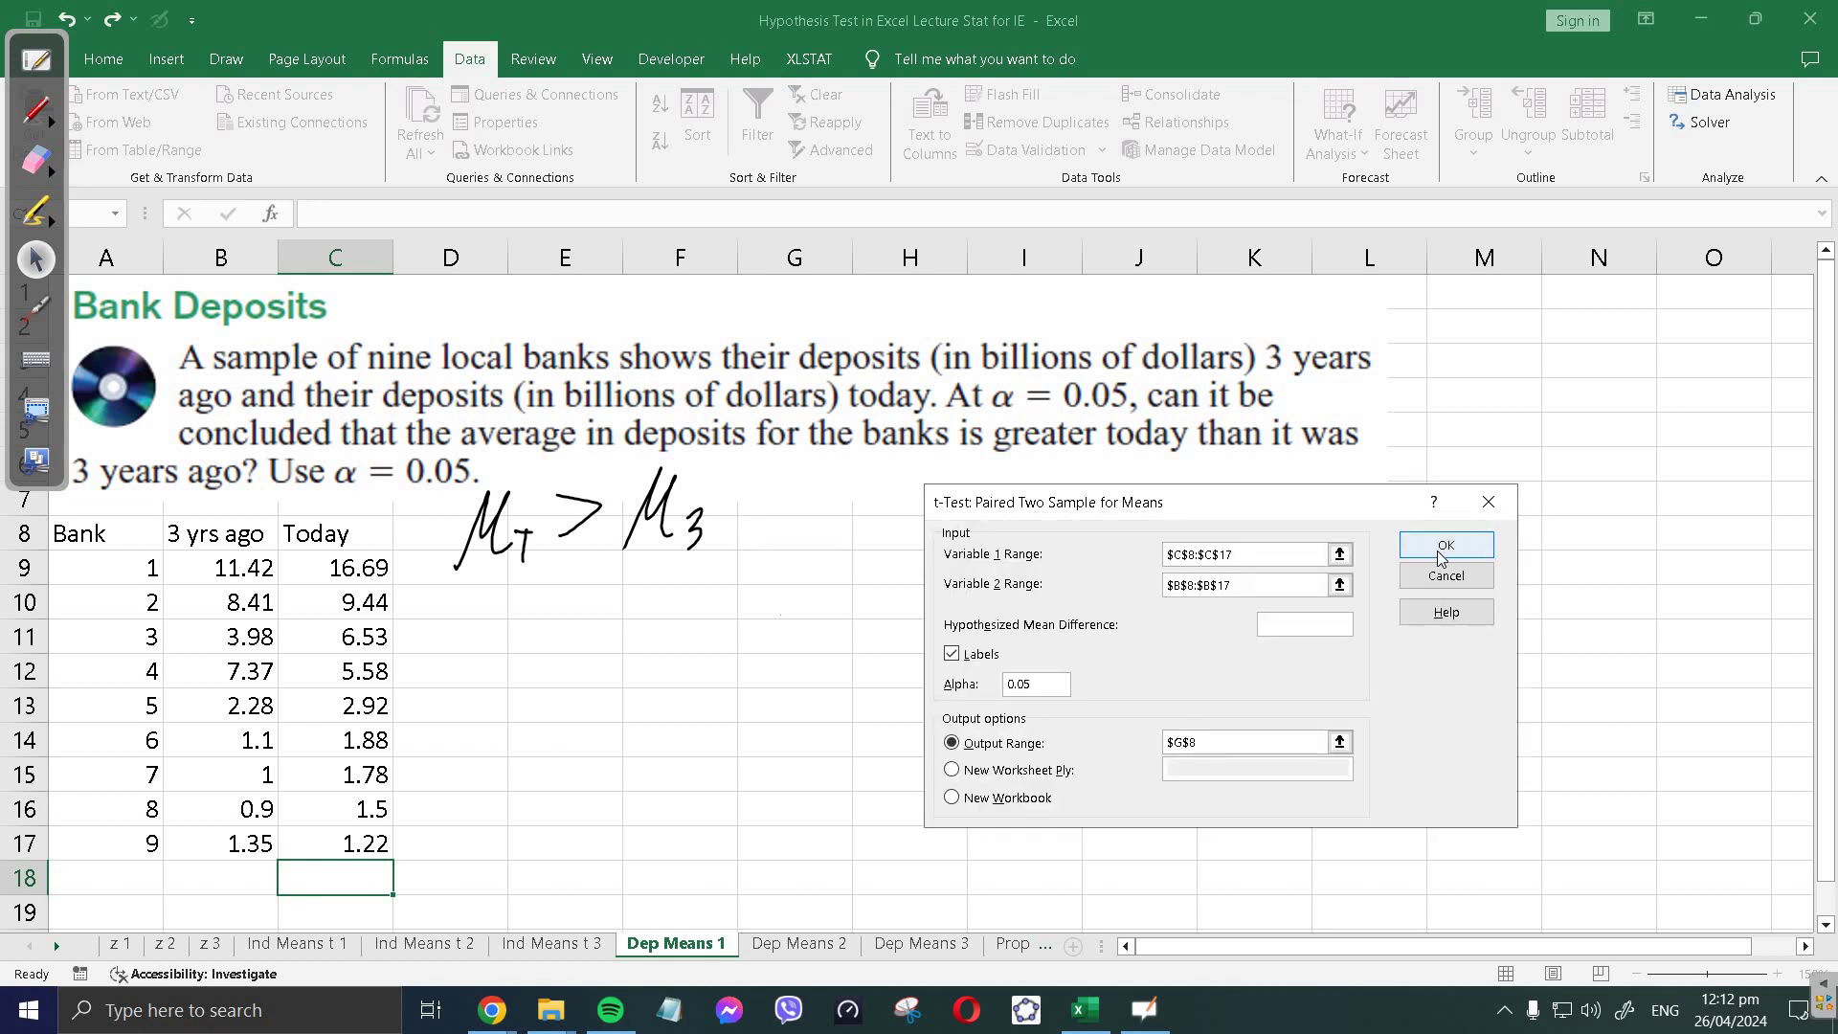
pyautogui.click(1425, 555)
pyautogui.scroll(-2, 885, 746)
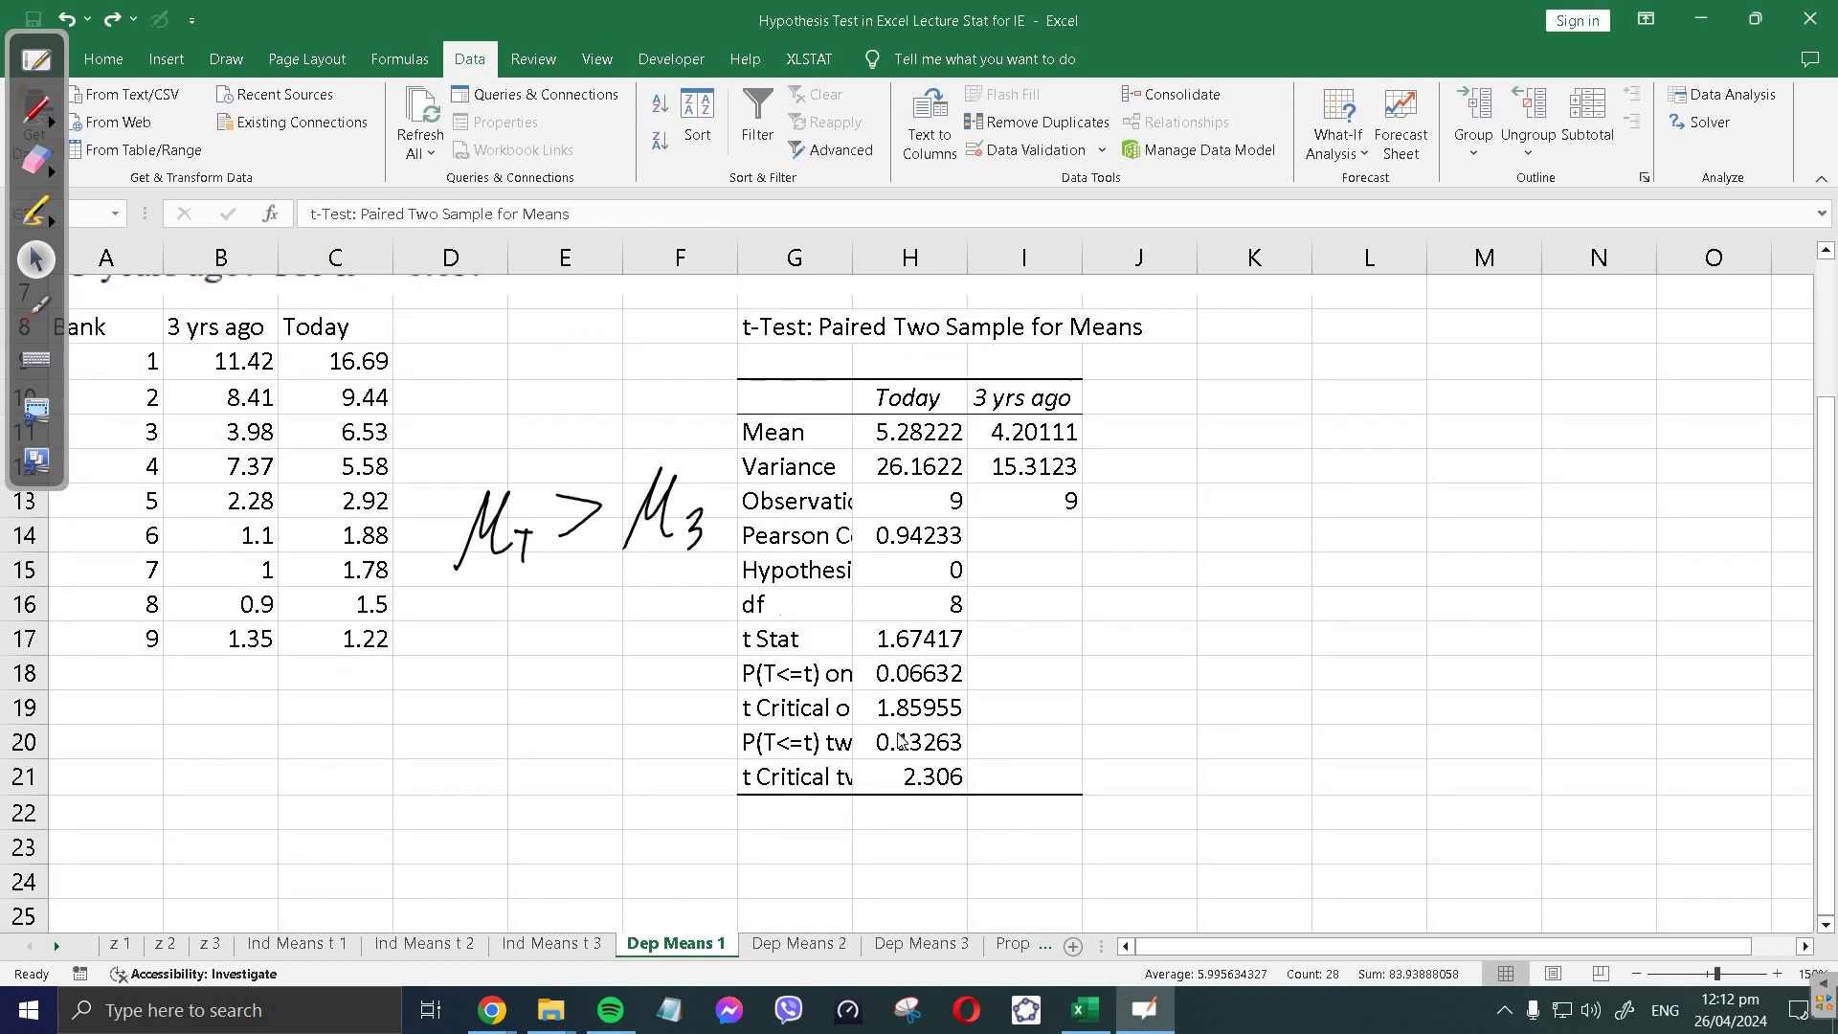
pyautogui.scroll(2, 880, 599)
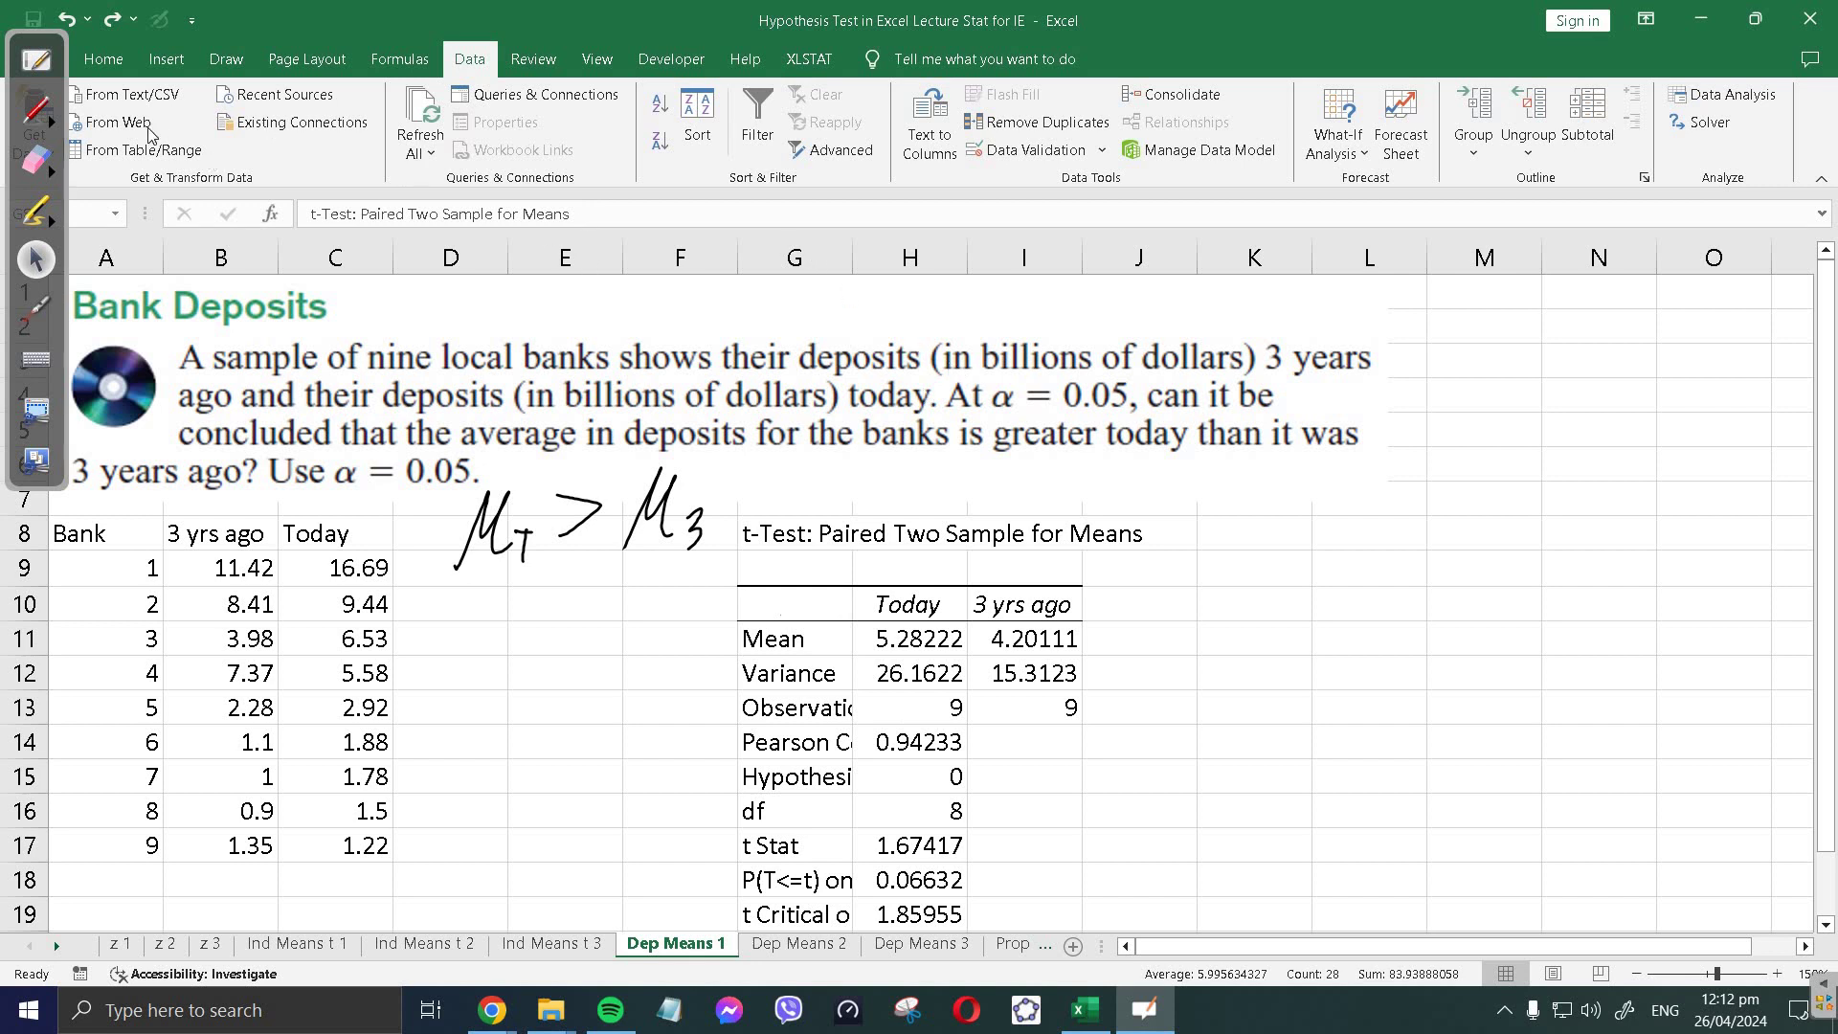
# - Underline the handwritten inequality μT > μ3 twice in black ink
pyautogui.click(42, 117)
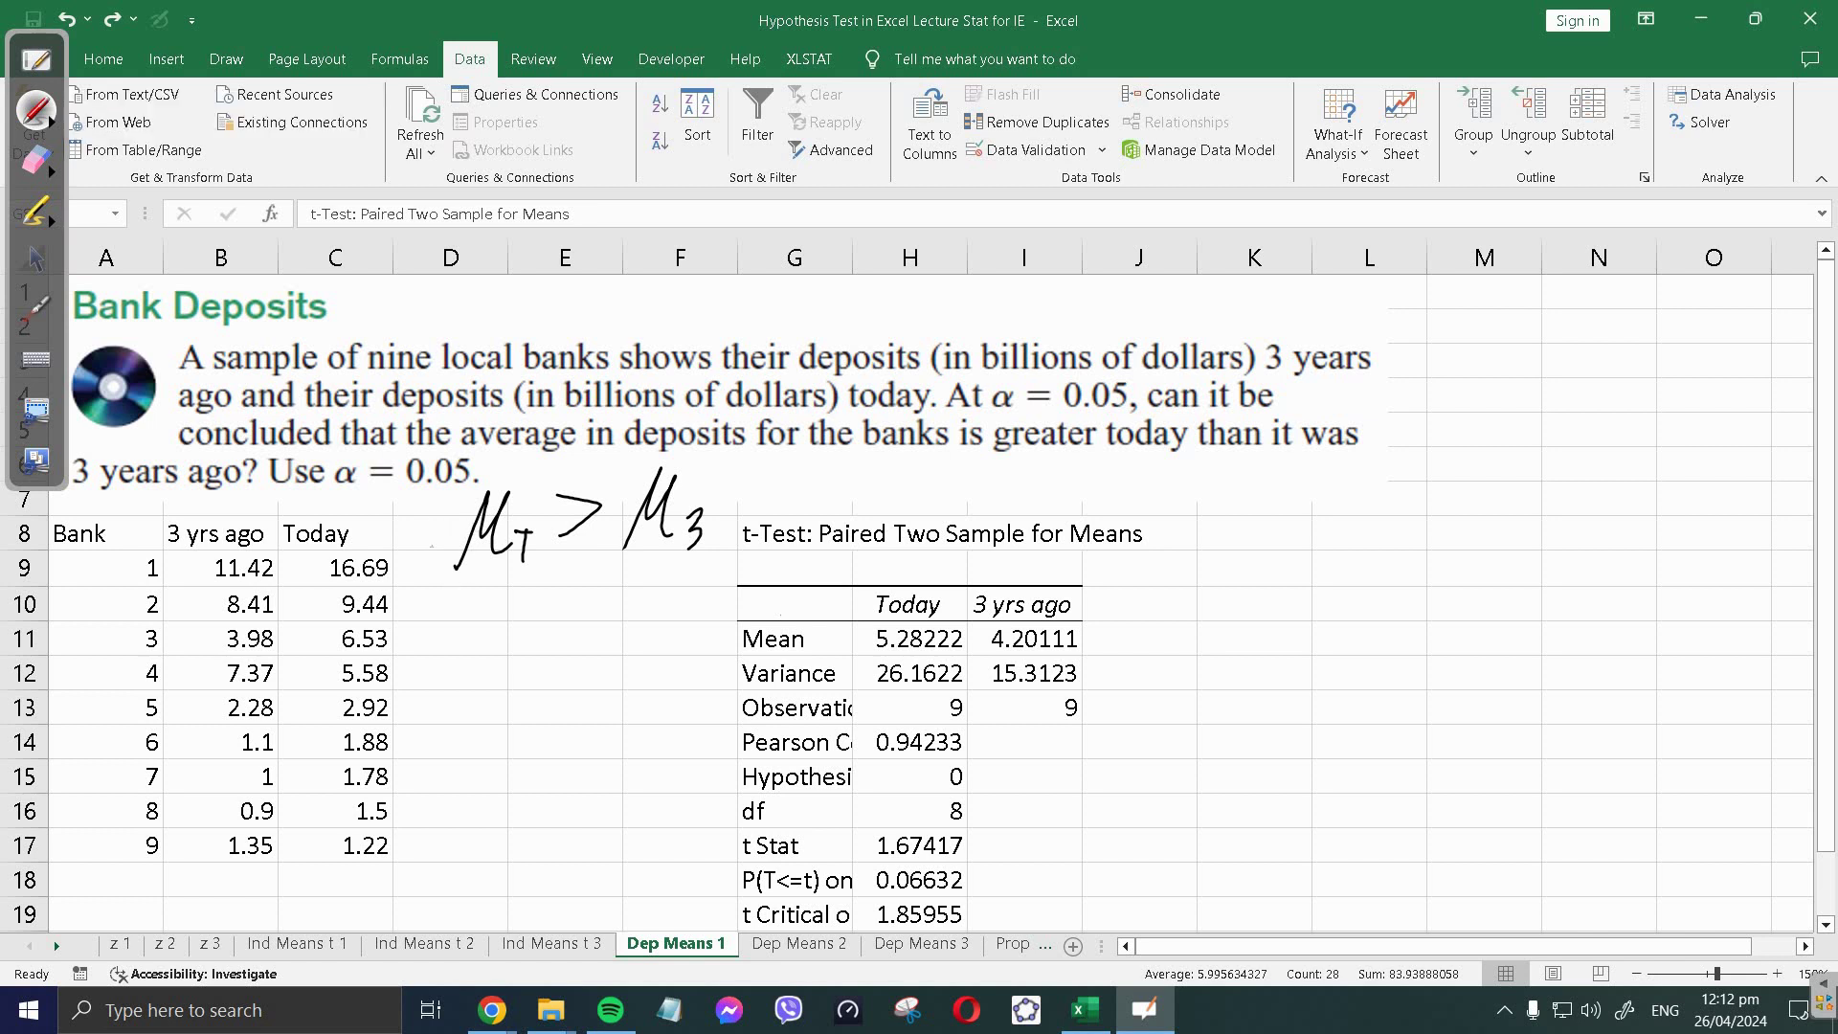
pyautogui.moveTo(442, 593); pyautogui.dragTo(690, 559)
pyautogui.moveTo(454, 616); pyautogui.dragTo(692, 591)
# - Handwrite a circled "a" and the alternative hypothesis "Ha: μT > μ3" in black beside the test output
pyautogui.moveTo(1228, 521)
pyautogui.mouseDown()
pyautogui.moveTo(1187, 586)
pyautogui.moveTo(1231, 670)
pyautogui.mouseUp()
pyautogui.moveTo(1249, 606); pyautogui.dragTo(1245, 673)
pyautogui.moveTo(1233, 659)
pyautogui.mouseDown()
pyautogui.moveTo(1272, 634)
pyautogui.moveTo(1274, 663)
pyautogui.moveTo(1333, 622)
pyautogui.moveTo(1358, 644)
pyautogui.mouseUp()
pyautogui.click(1289, 639)
pyautogui.click(1288, 661)
pyautogui.moveTo(1357, 657)
pyautogui.mouseDown()
pyautogui.moveTo(1354, 677)
pyautogui.moveTo(1478, 667)
pyautogui.moveTo(1471, 691)
pyautogui.mouseUp()
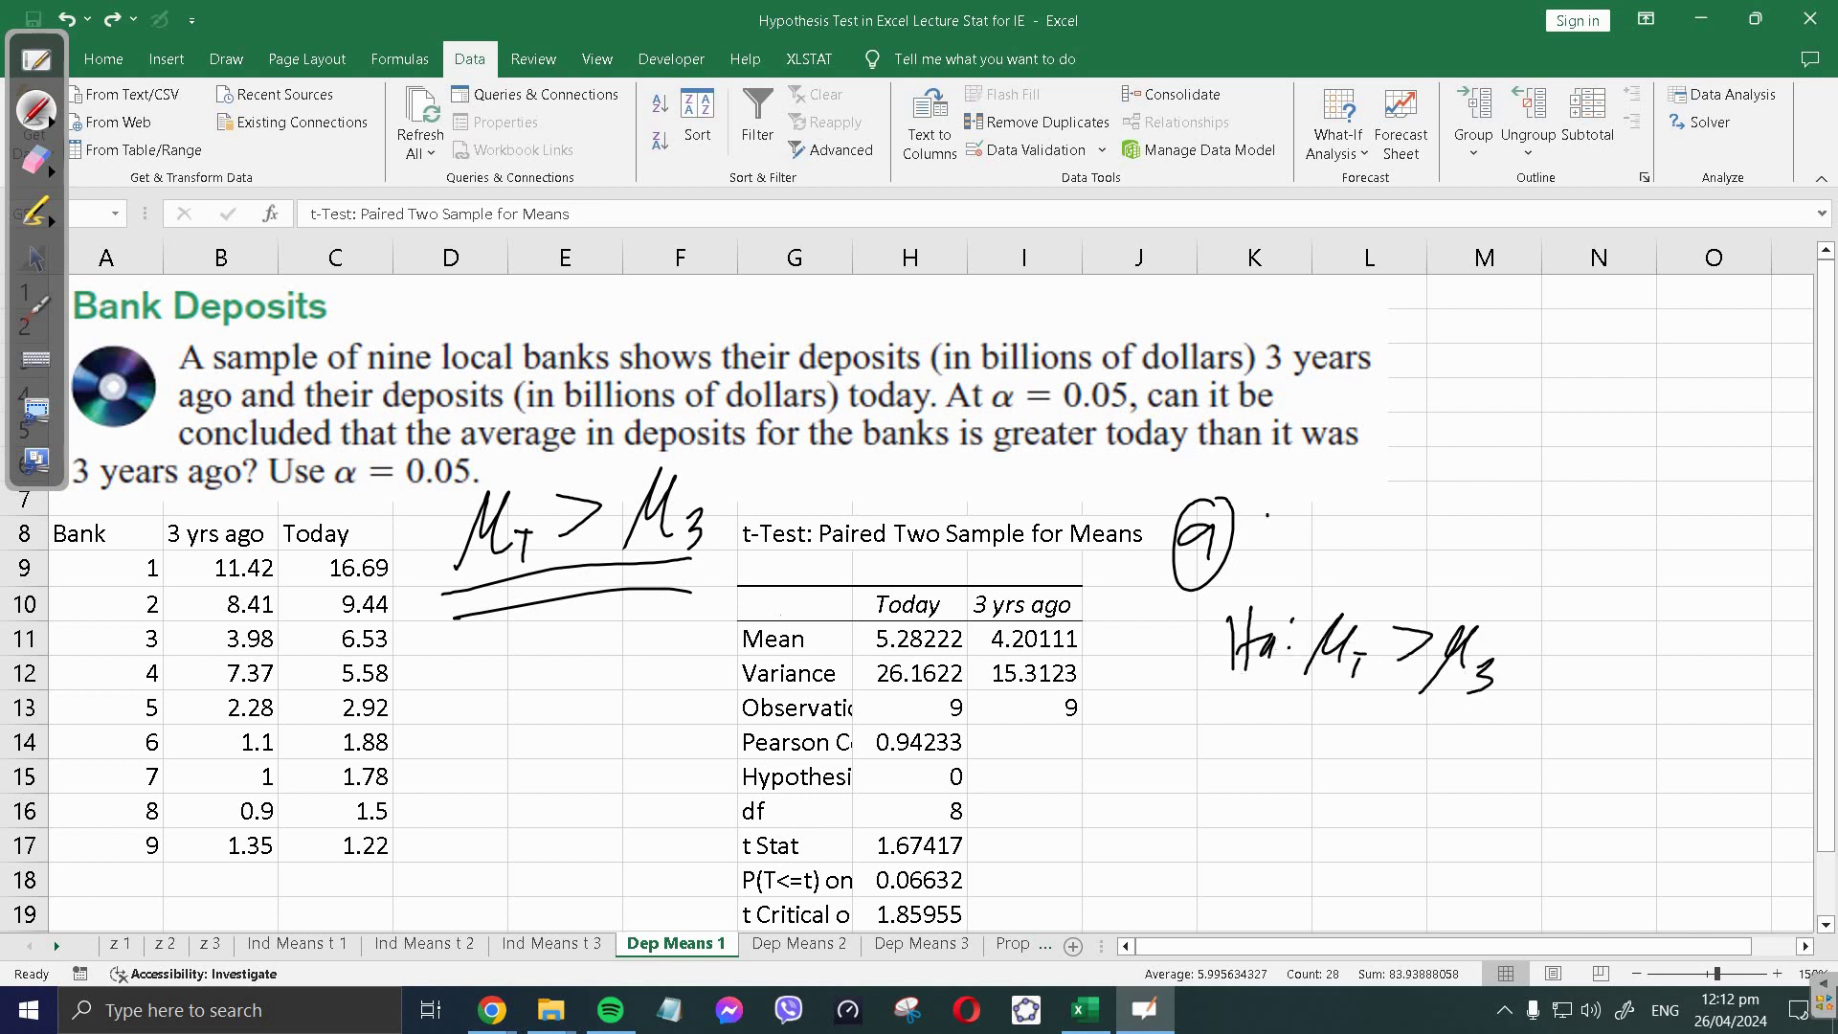
# - Handwrite the null hypothesis "Ho: μT ≤ μ3" above the black alternative hypothesis
pyautogui.moveTo(1268, 515); pyautogui.dragTo(1260, 580)
pyautogui.moveTo(1281, 513)
pyautogui.mouseDown()
pyautogui.moveTo(1276, 581)
pyautogui.moveTo(1283, 555)
pyautogui.mouseUp()
pyautogui.moveTo(1288, 553); pyautogui.dragTo(1361, 534)
pyautogui.moveTo(1362, 535)
pyautogui.mouseDown()
pyautogui.moveTo(1390, 575)
pyautogui.moveTo(1415, 565)
pyautogui.mouseUp()
pyautogui.moveTo(1400, 568)
pyautogui.mouseDown()
pyautogui.moveTo(1400, 592)
pyautogui.moveTo(1473, 566)
pyautogui.mouseUp()
pyautogui.moveTo(1432, 584)
pyautogui.mouseDown()
pyautogui.moveTo(1487, 576)
pyautogui.moveTo(1522, 541)
pyautogui.moveTo(1547, 574)
pyautogui.mouseUp()
pyautogui.moveTo(1551, 576); pyautogui.dragTo(1560, 566)
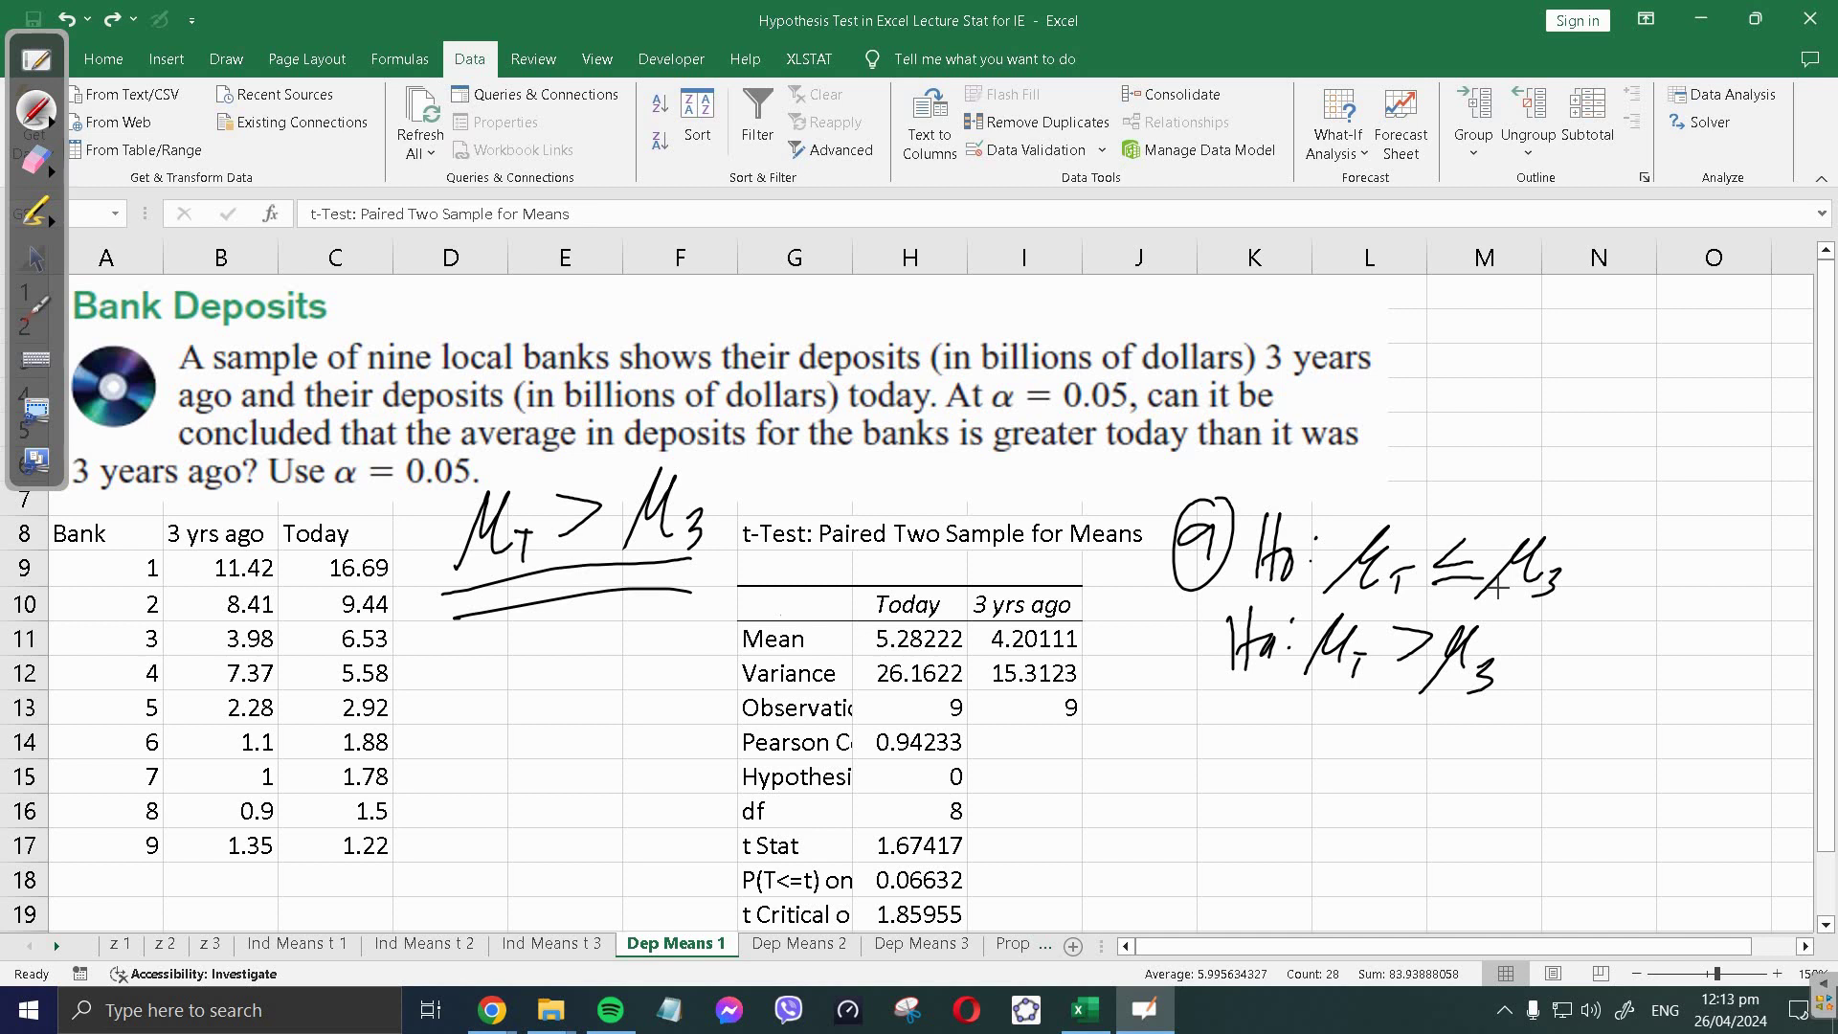
# - Handwrite the reversed null hypothesis "Ho: μ3 ≥ μT" in blue ink beside the problem text
pyautogui.click(52, 129)
pyautogui.click(138, 120)
pyautogui.moveTo(1368, 293)
pyautogui.mouseDown()
pyautogui.moveTo(1360, 351)
pyautogui.moveTo(1388, 350)
pyautogui.mouseUp()
pyautogui.moveTo(1421, 360)
pyautogui.mouseDown()
pyautogui.moveTo(1441, 326)
pyautogui.moveTo(1477, 364)
pyautogui.moveTo(1514, 341)
pyautogui.moveTo(1639, 340)
pyautogui.mouseUp()
# - Handwrite the matching alternative hypothesis "Ha: μ3 < μT" in blue below the blue null hypothesis
pyautogui.moveTo(1365, 386); pyautogui.dragTo(1358, 418)
pyautogui.moveTo(1375, 384)
pyautogui.mouseDown()
pyautogui.moveTo(1370, 415)
pyautogui.moveTo(1378, 400)
pyautogui.mouseUp()
pyautogui.moveTo(1390, 400)
pyautogui.mouseDown()
pyautogui.moveTo(1394, 415)
pyautogui.moveTo(1436, 391)
pyautogui.mouseUp()
pyautogui.click(1406, 398)
pyautogui.click(1404, 412)
pyautogui.moveTo(1436, 392)
pyautogui.mouseDown()
pyautogui.moveTo(1471, 408)
pyautogui.moveTo(1460, 435)
pyautogui.mouseUp()
pyautogui.moveTo(1539, 391); pyautogui.dragTo(1558, 431)
pyautogui.moveTo(1563, 414); pyautogui.dragTo(1608, 410)
pyautogui.moveTo(1600, 413); pyautogui.dragTo(1616, 417)
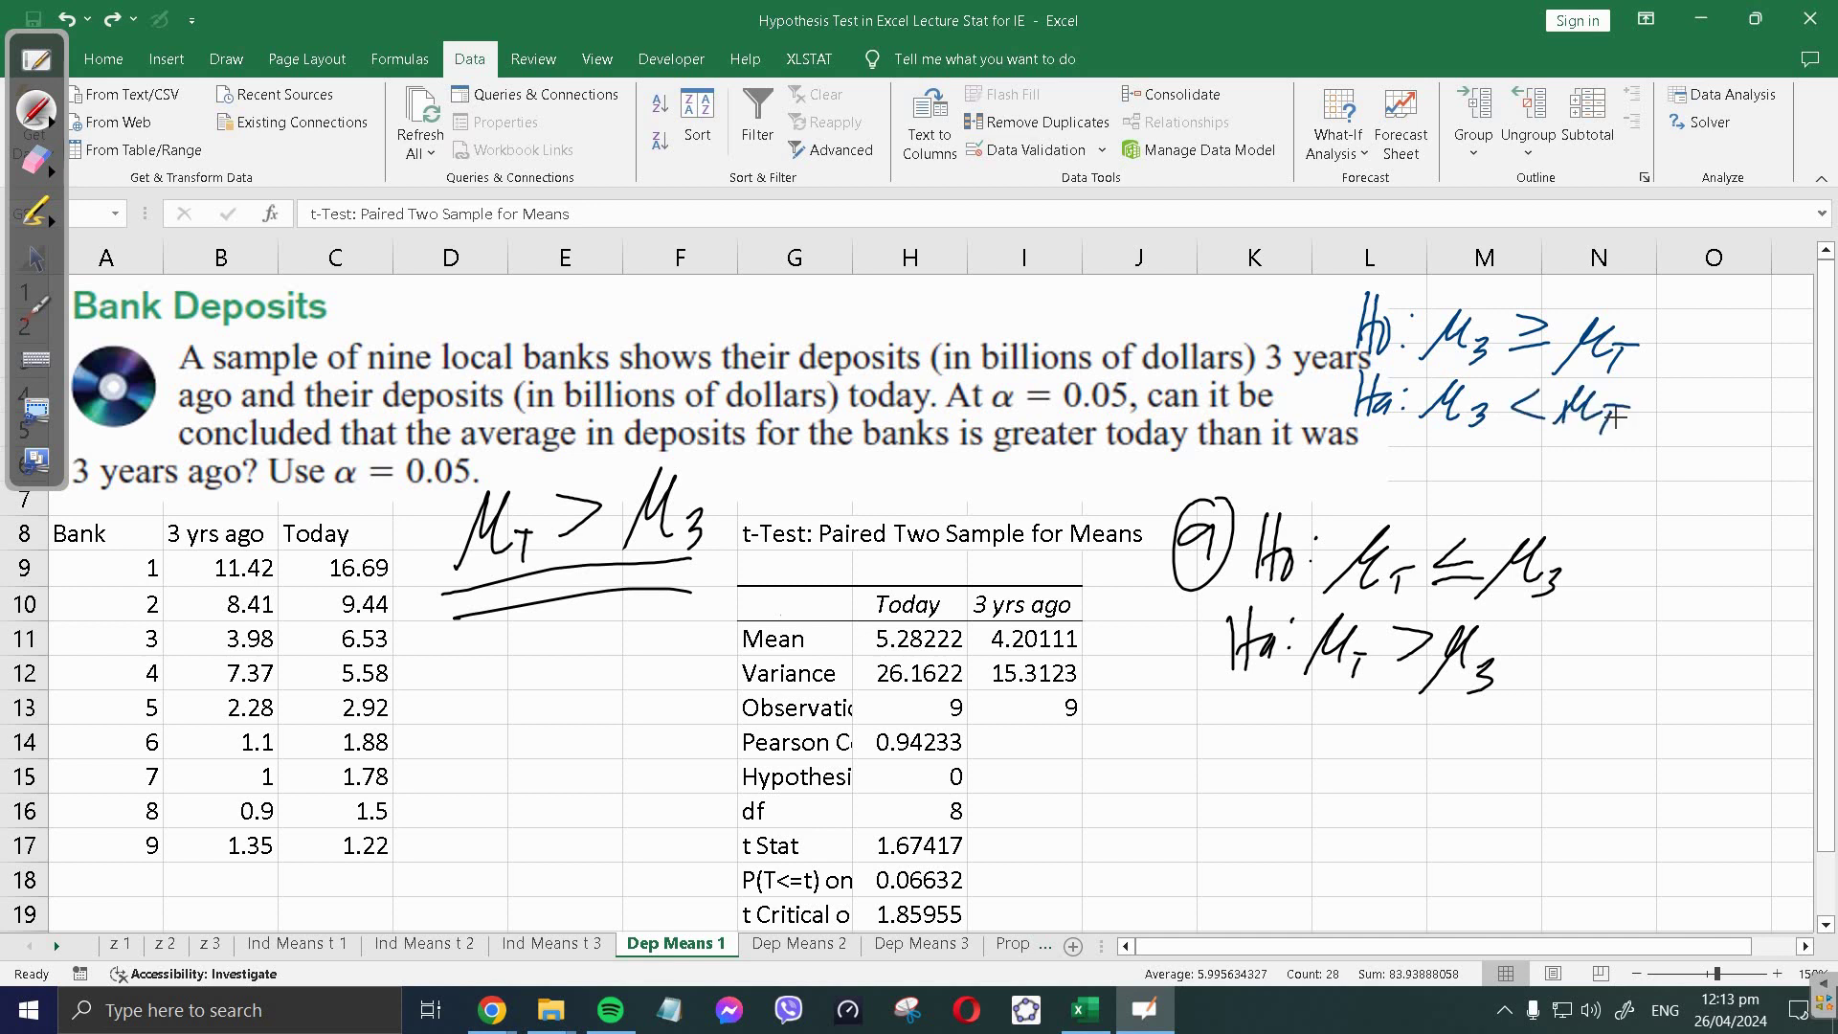
# - Loop around the μ3 terms in the blue hypotheses and label them "Var 1"
pyautogui.moveTo(1505, 331)
pyautogui.mouseDown()
pyautogui.moveTo(1443, 422)
pyautogui.moveTo(1511, 368)
pyautogui.moveTo(1449, 450)
pyautogui.moveTo(1459, 482)
pyautogui.mouseUp()
pyautogui.moveTo(1465, 474); pyautogui.dragTo(1484, 481)
pyautogui.moveTo(1490, 481); pyautogui.dragTo(1509, 467)
pyautogui.moveTo(1520, 469); pyautogui.dragTo(1529, 492)
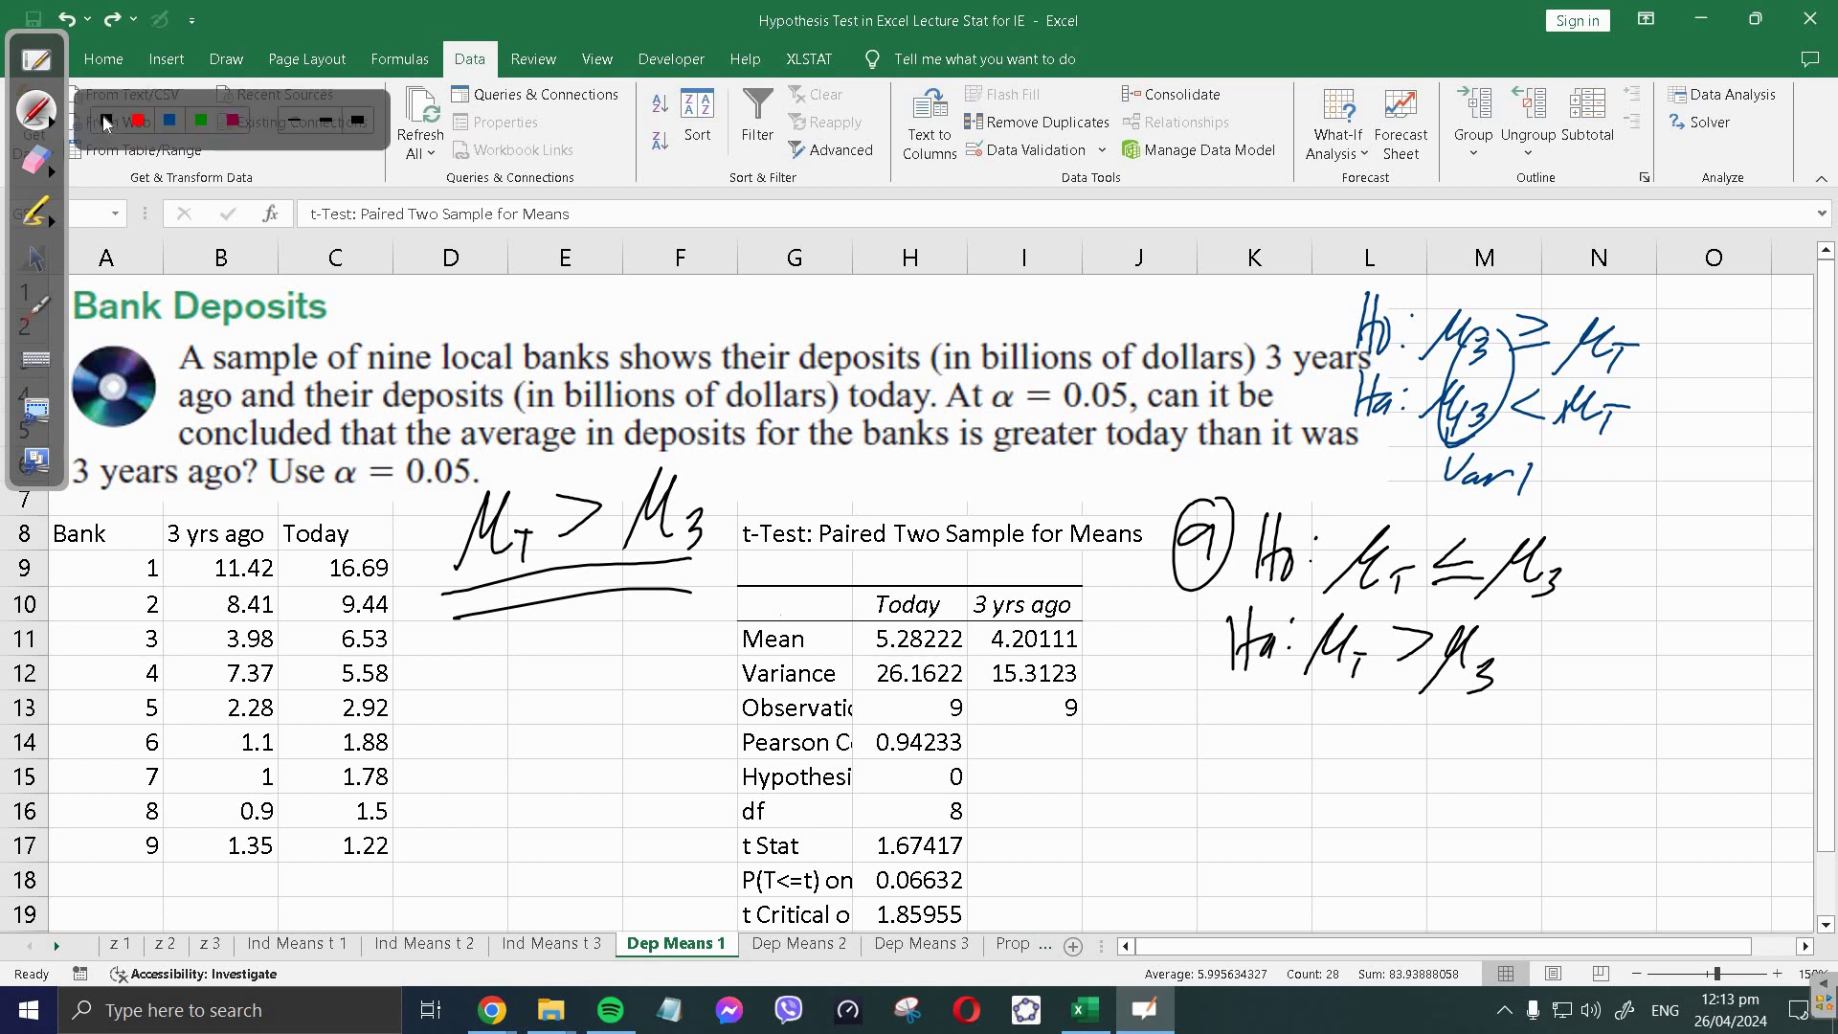
# - Loop around the μT terms in the black hypotheses and label them "Var. 1" with an arrow
pyautogui.moveTo(1402, 565); pyautogui.dragTo(1345, 716)
pyautogui.moveTo(1323, 720); pyautogui.dragTo(1389, 725)
pyautogui.click(1392, 735)
pyautogui.moveTo(1409, 720); pyautogui.dragTo(1404, 756)
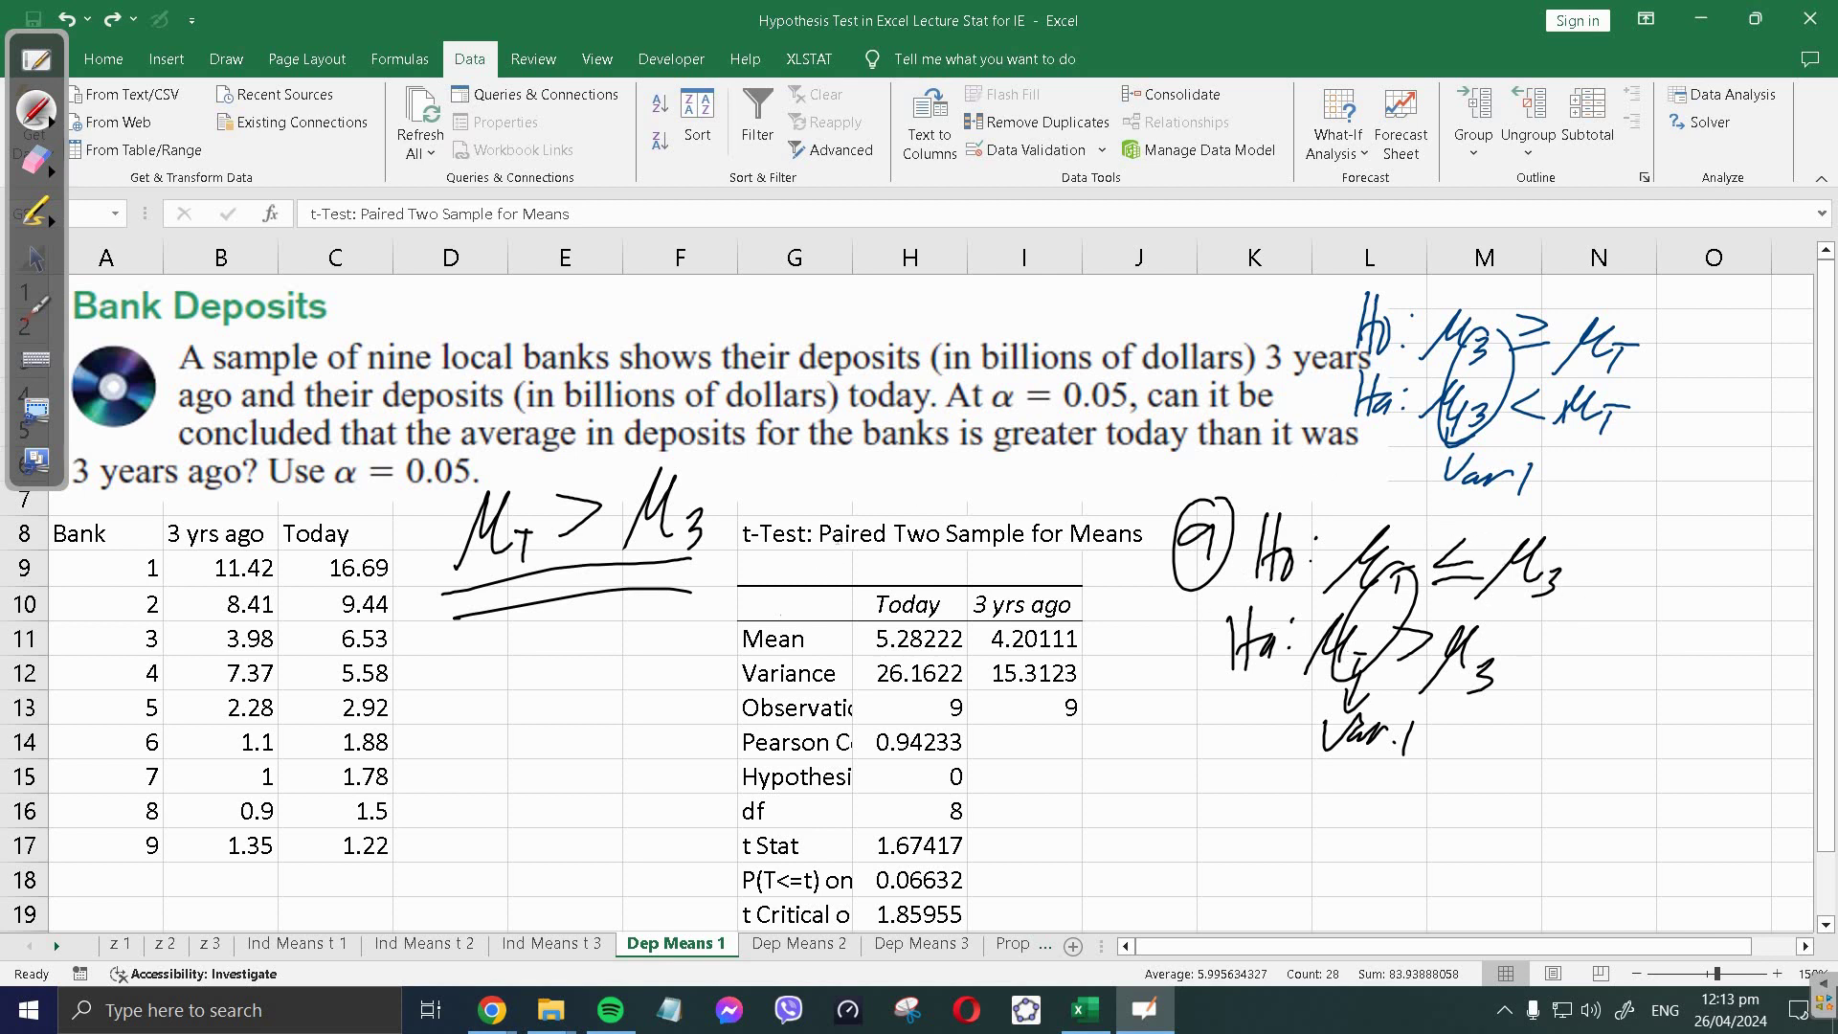
# - Mark the t-test output with circled "b" - "c" and handwrite "Direction: One-tail upper tail" in black below the hypotheses
pyautogui.moveTo(835, 546)
pyautogui.mouseDown()
pyautogui.moveTo(855, 592)
pyautogui.moveTo(869, 541)
pyautogui.moveTo(908, 560)
pyautogui.mouseUp()
pyautogui.moveTo(940, 548)
pyautogui.mouseDown()
pyautogui.moveTo(944, 574)
pyautogui.moveTo(921, 525)
pyautogui.mouseUp()
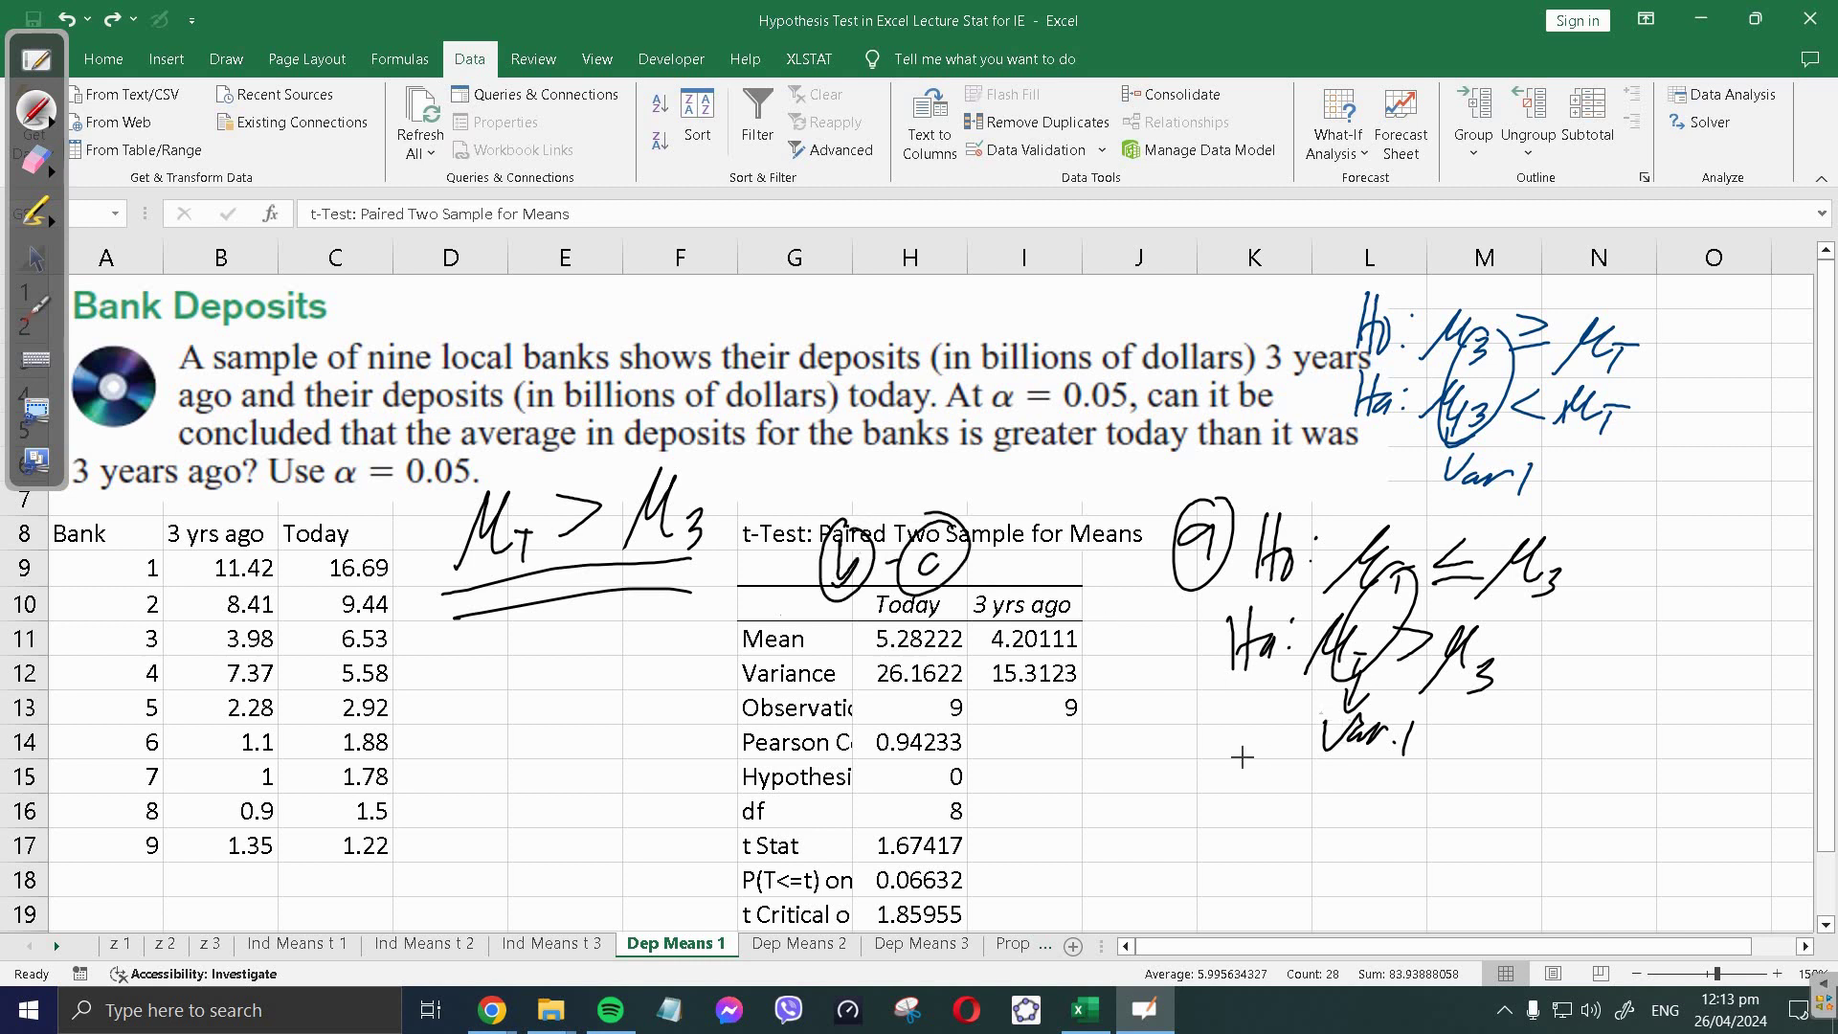
pyautogui.moveTo(1222, 761); pyautogui.dragTo(1228, 814)
pyautogui.moveTo(1257, 783)
pyautogui.mouseDown()
pyautogui.moveTo(1254, 814)
pyautogui.moveTo(1384, 814)
pyautogui.moveTo(1428, 778)
pyautogui.mouseUp()
pyautogui.click(1392, 784)
pyautogui.click(1392, 815)
pyautogui.moveTo(1441, 795)
pyautogui.mouseDown()
pyautogui.moveTo(1458, 820)
pyautogui.moveTo(1494, 814)
pyautogui.mouseUp()
pyautogui.moveTo(1496, 802)
pyautogui.mouseDown()
pyautogui.moveTo(1518, 800)
pyautogui.moveTo(1509, 822)
pyautogui.mouseUp()
pyautogui.moveTo(1499, 809); pyautogui.dragTo(1608, 802)
pyautogui.moveTo(1591, 809)
pyautogui.mouseDown()
pyautogui.moveTo(1585, 868)
pyautogui.moveTo(1627, 809)
pyautogui.moveTo(1685, 825)
pyautogui.mouseUp()
pyautogui.moveTo(1694, 771)
pyautogui.mouseDown()
pyautogui.moveTo(1677, 850)
pyautogui.moveTo(1716, 806)
pyautogui.mouseUp()
pyautogui.moveTo(1720, 812); pyautogui.dragTo(1727, 833)
pyautogui.moveTo(1752, 772); pyautogui.dragTo(1740, 829)
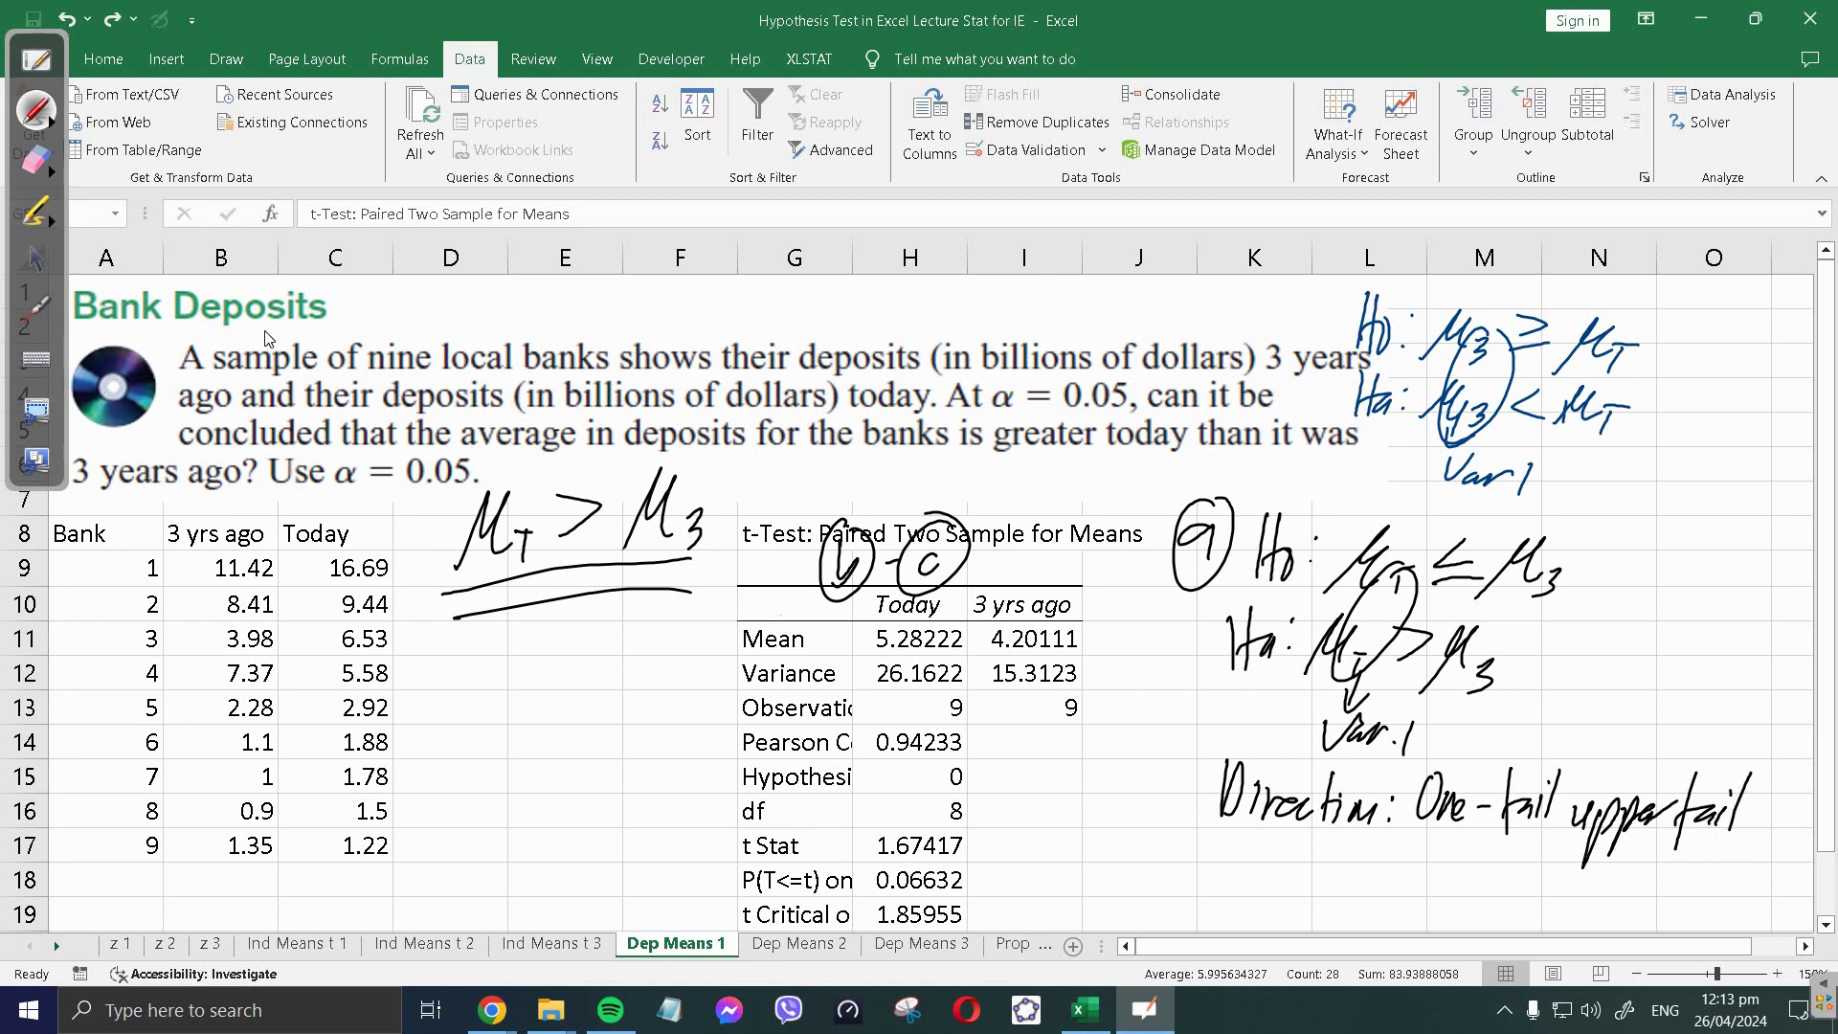
pyautogui.press('Escape')
pyautogui.scroll(-2, 342, 356)
pyautogui.scroll(2, 342, 357)
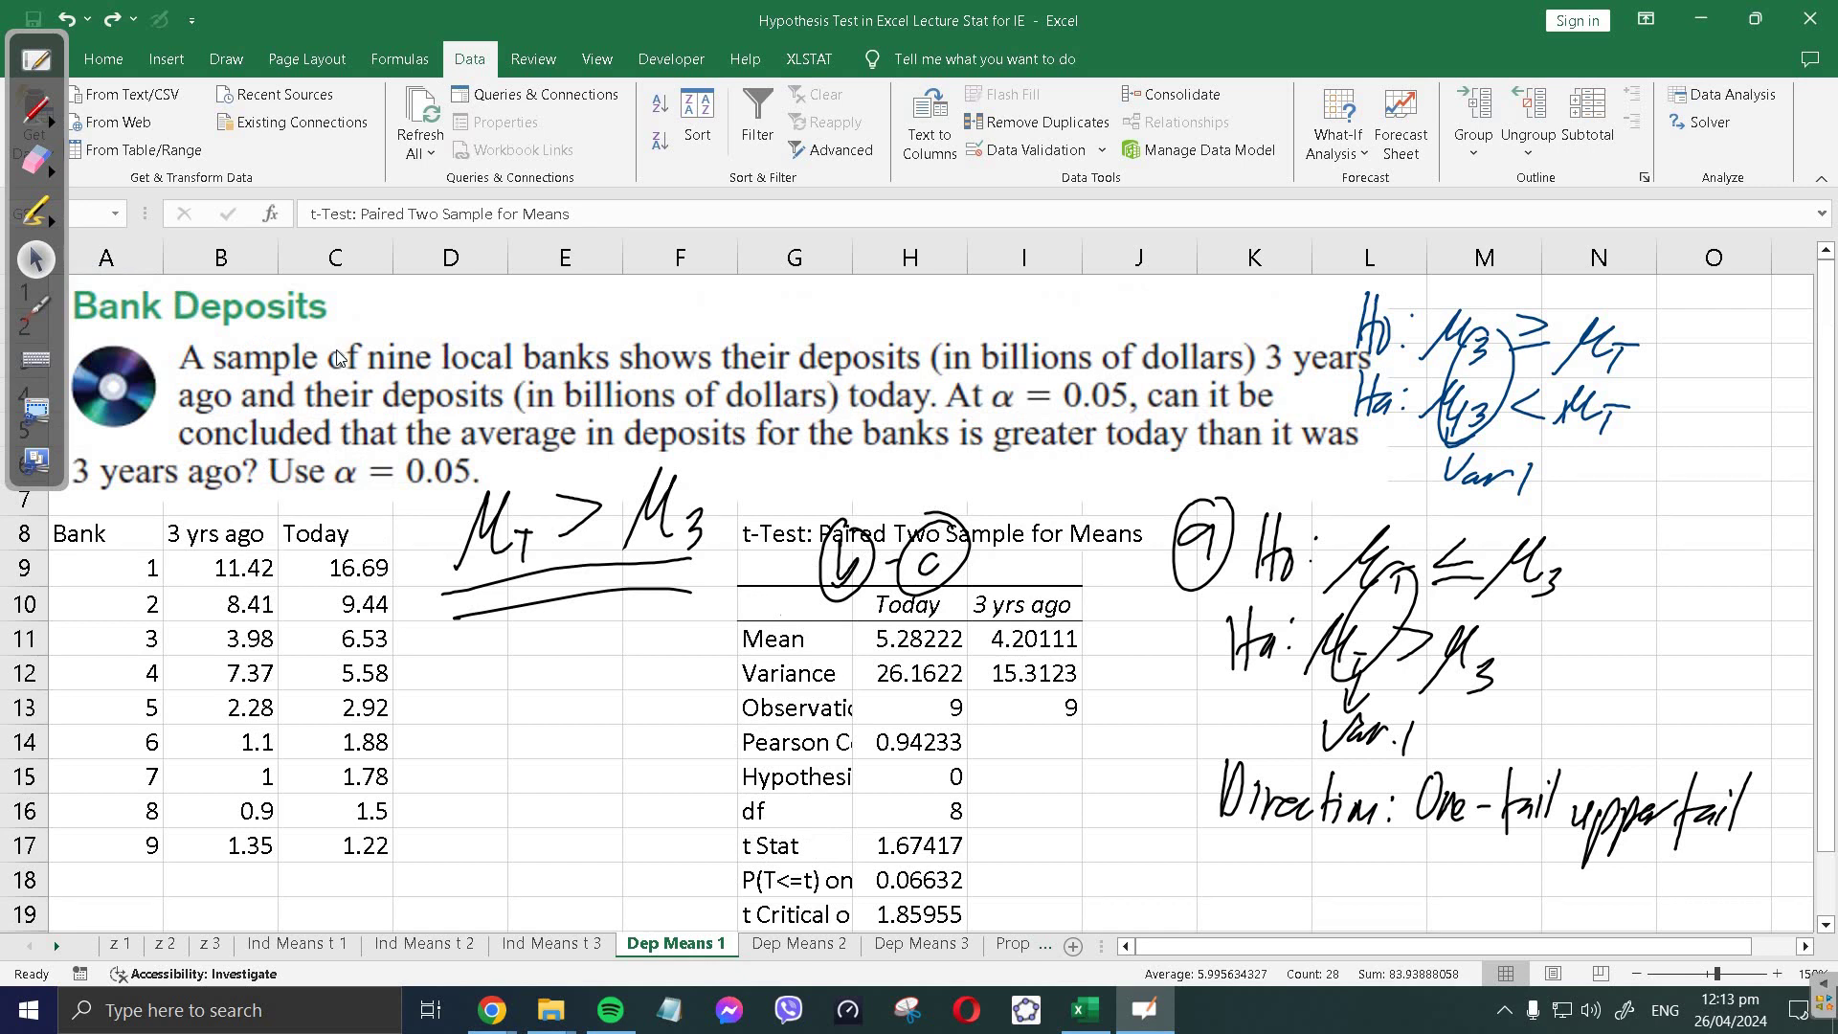
# - Erase the blue hypotheses and their "Var 1" label above the black hypotheses
pyautogui.click(36, 161)
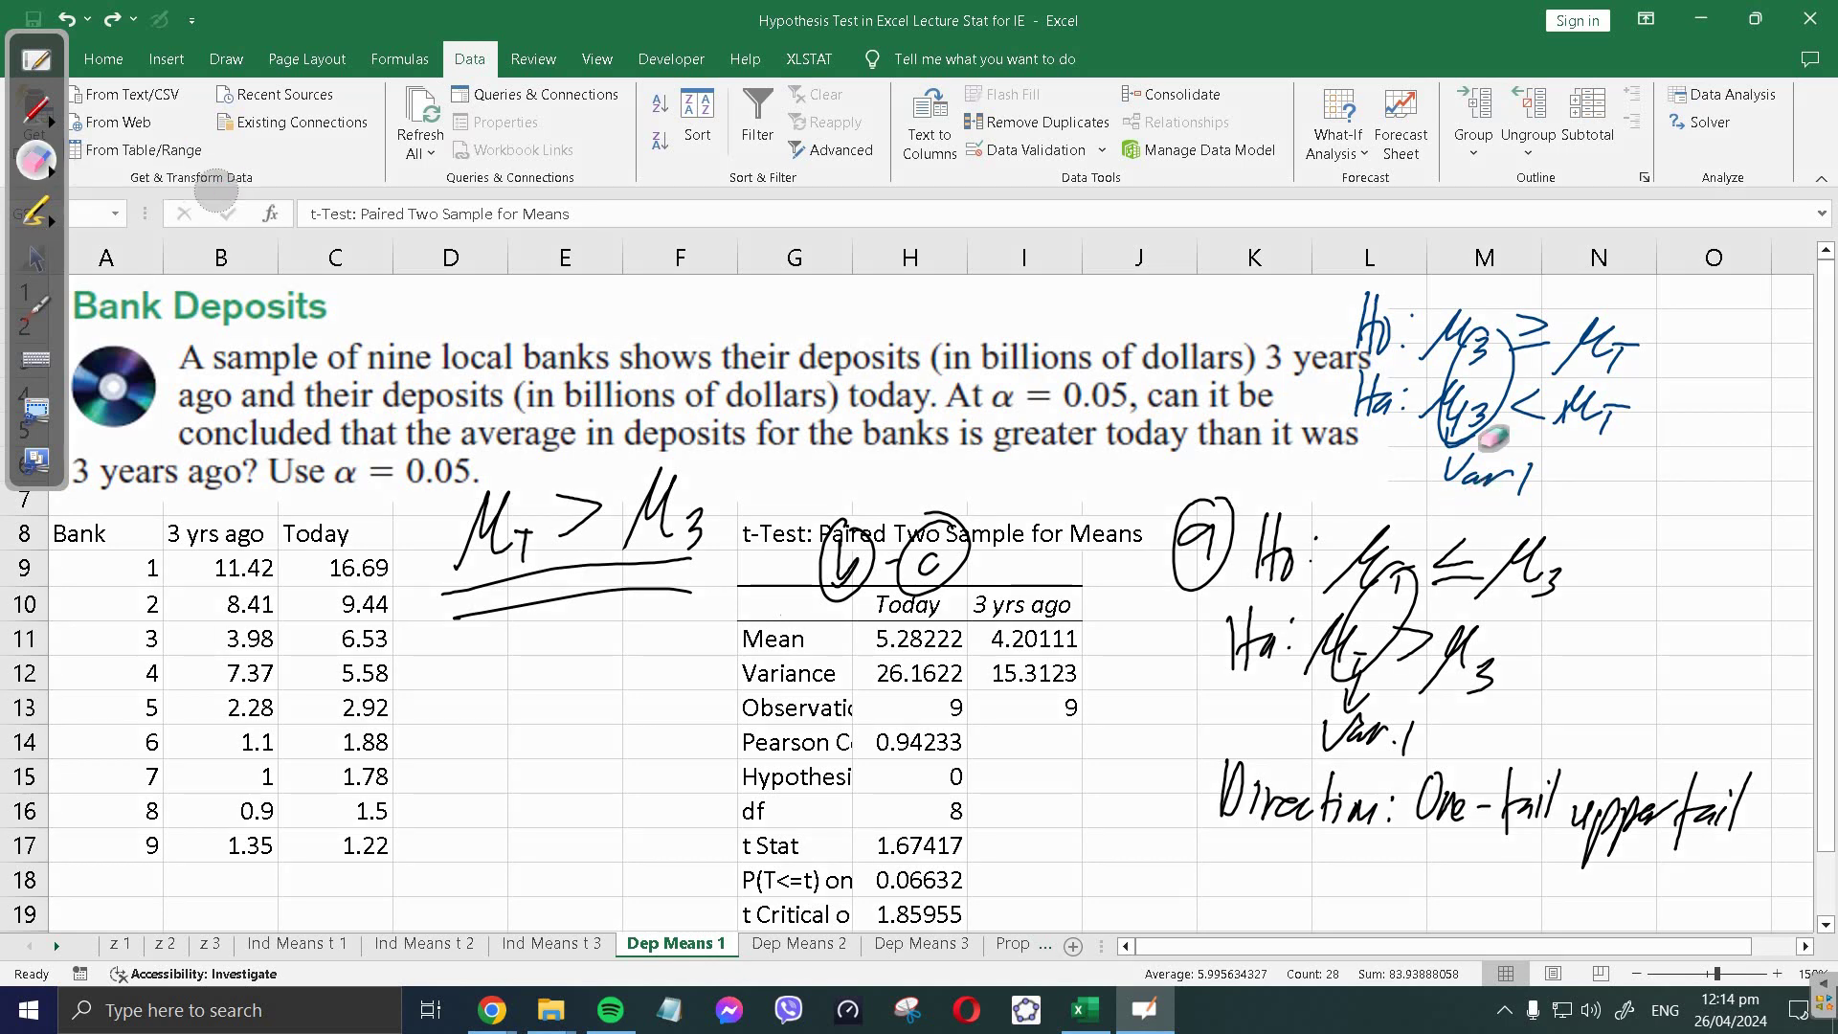
pyautogui.moveTo(1491, 439)
pyautogui.mouseDown()
pyautogui.moveTo(1436, 393)
pyautogui.moveTo(1369, 383)
pyautogui.moveTo(1550, 426)
pyautogui.moveTo(1407, 371)
pyautogui.moveTo(1657, 386)
pyautogui.moveTo(1525, 330)
pyautogui.moveTo(1591, 351)
pyautogui.moveTo(1628, 418)
pyautogui.mouseUp()
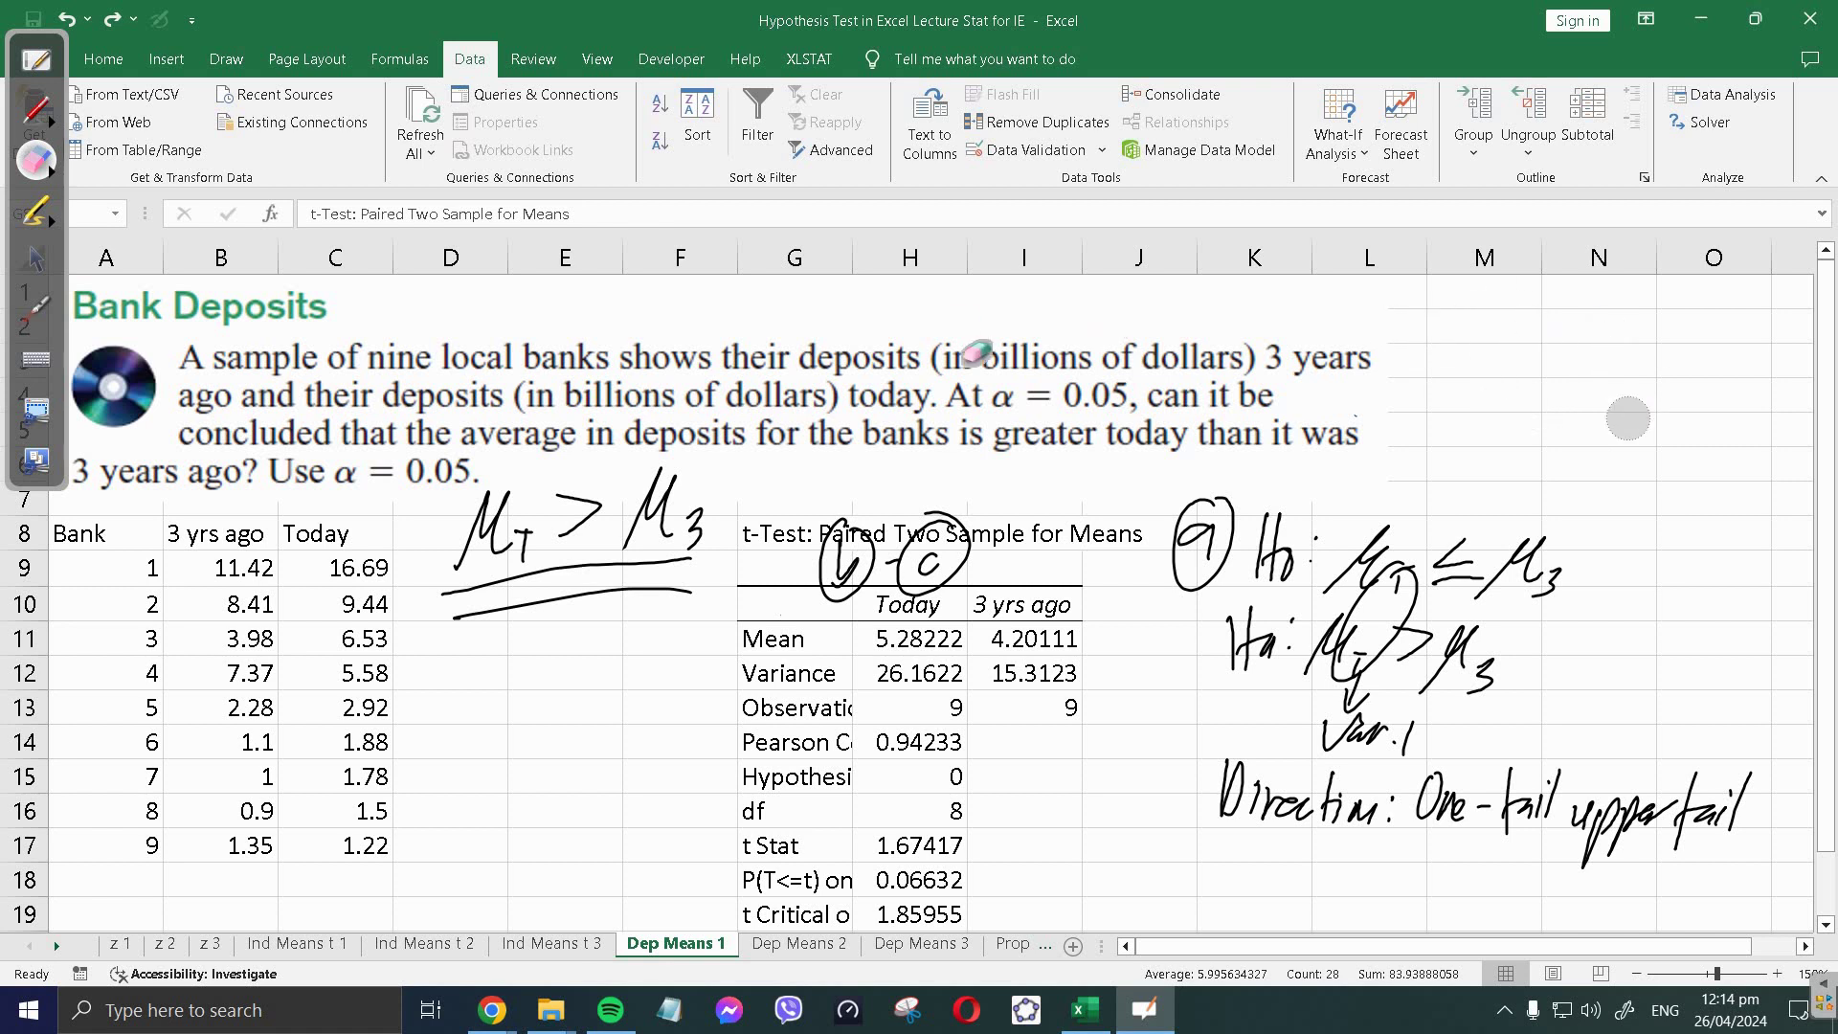
pyautogui.click(35, 258)
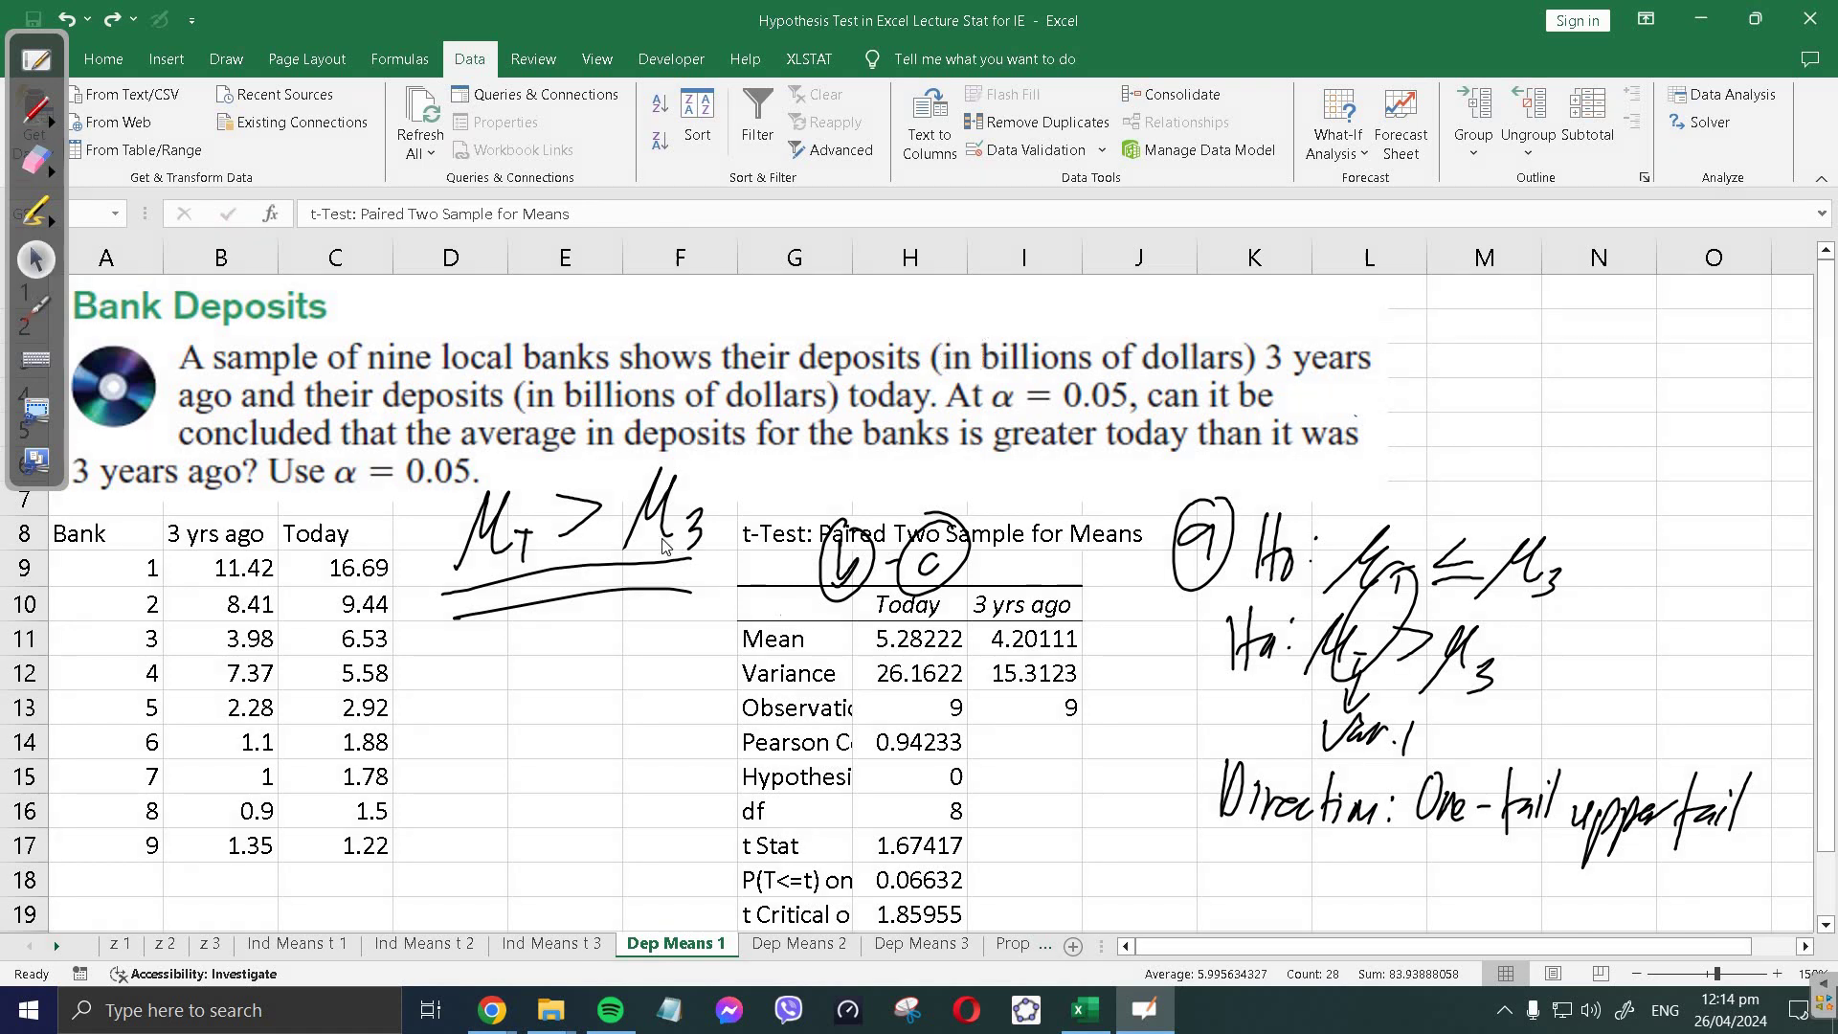
# - Widen column G so that more of the t-test output labels can be read
pyautogui.scroll(-1, 845, 639)
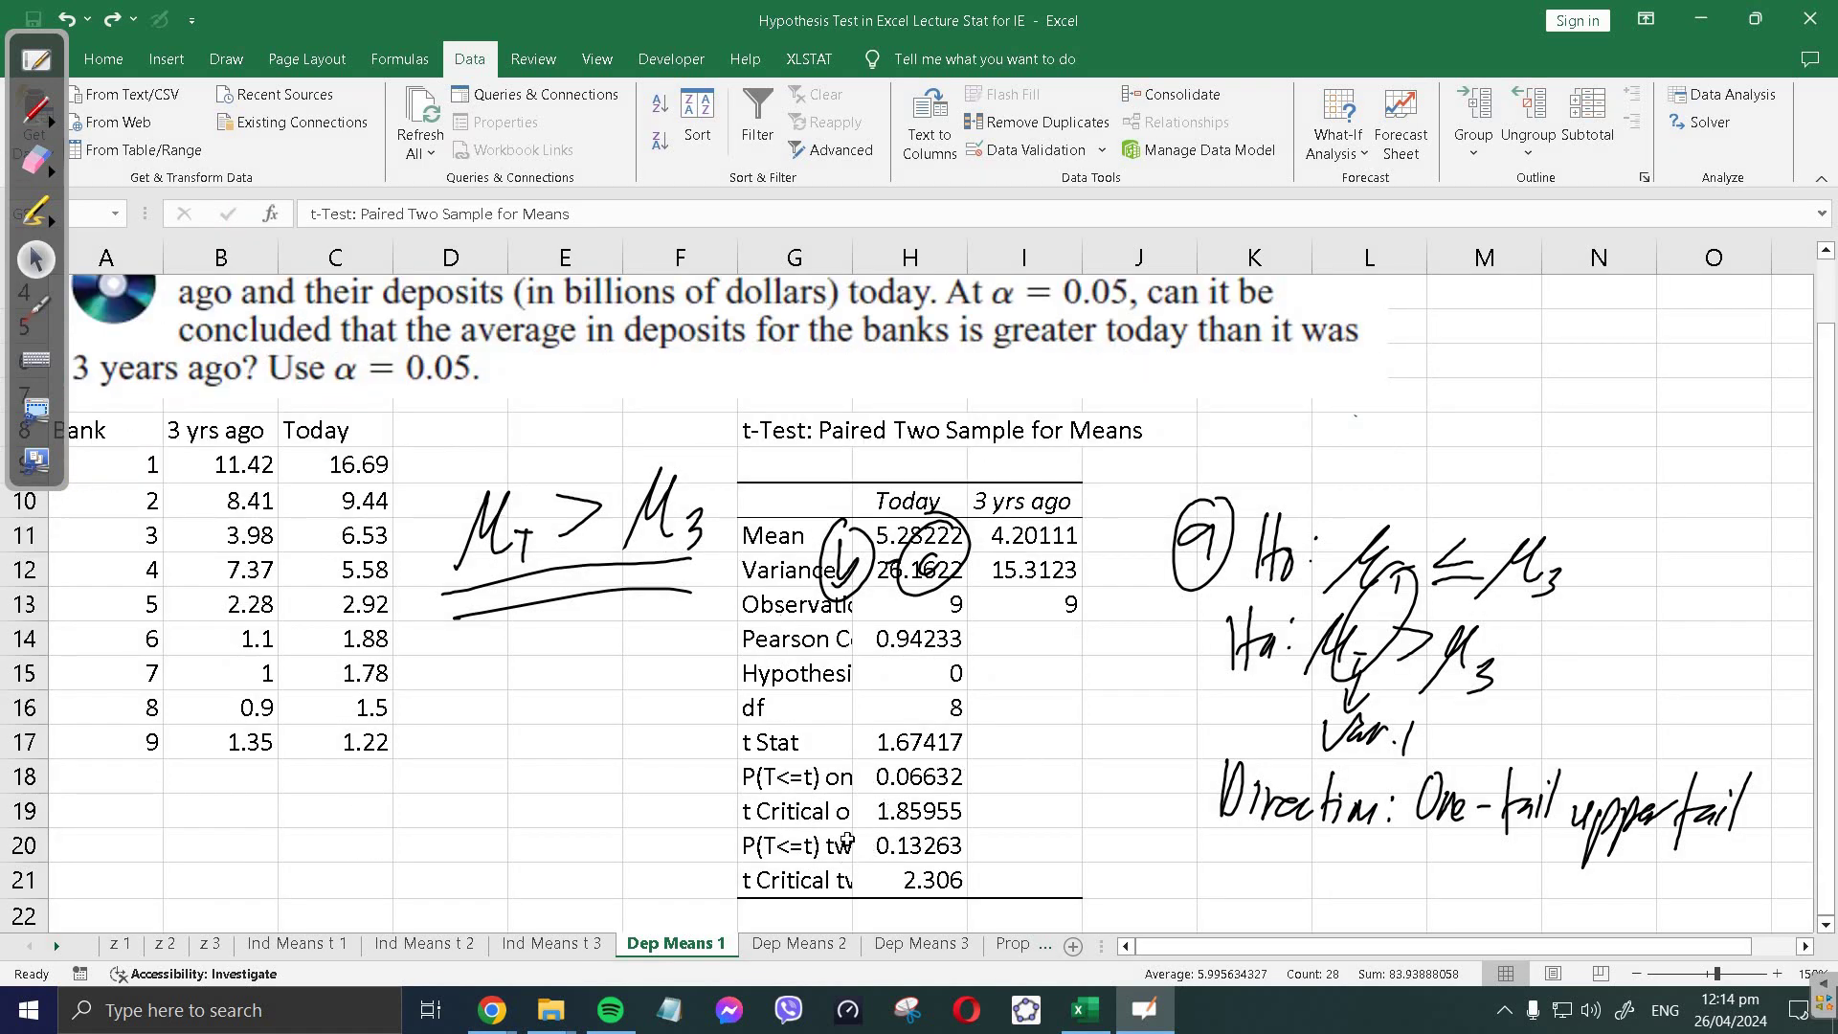
pyautogui.click(843, 301)
pyautogui.moveTo(852, 257); pyautogui.dragTo(891, 254)
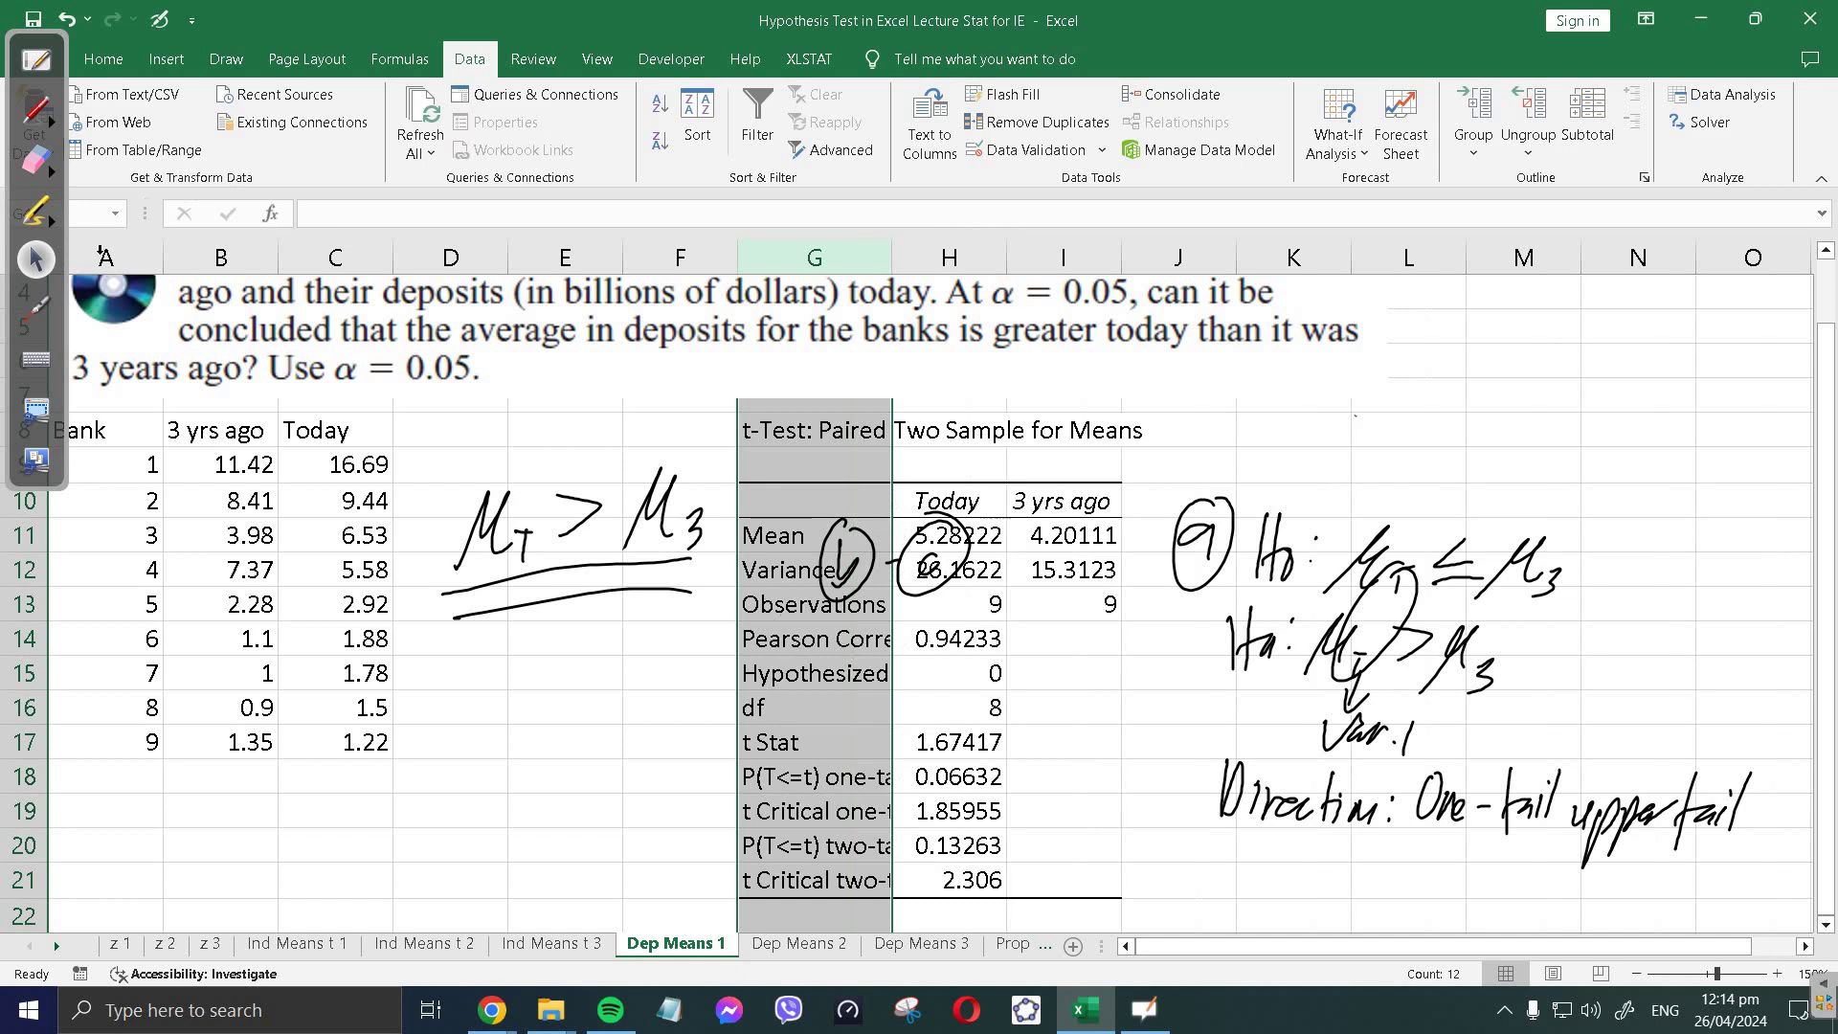
# - Circle the two-tail p-value in the t-test output with the pen
pyautogui.click(44, 122)
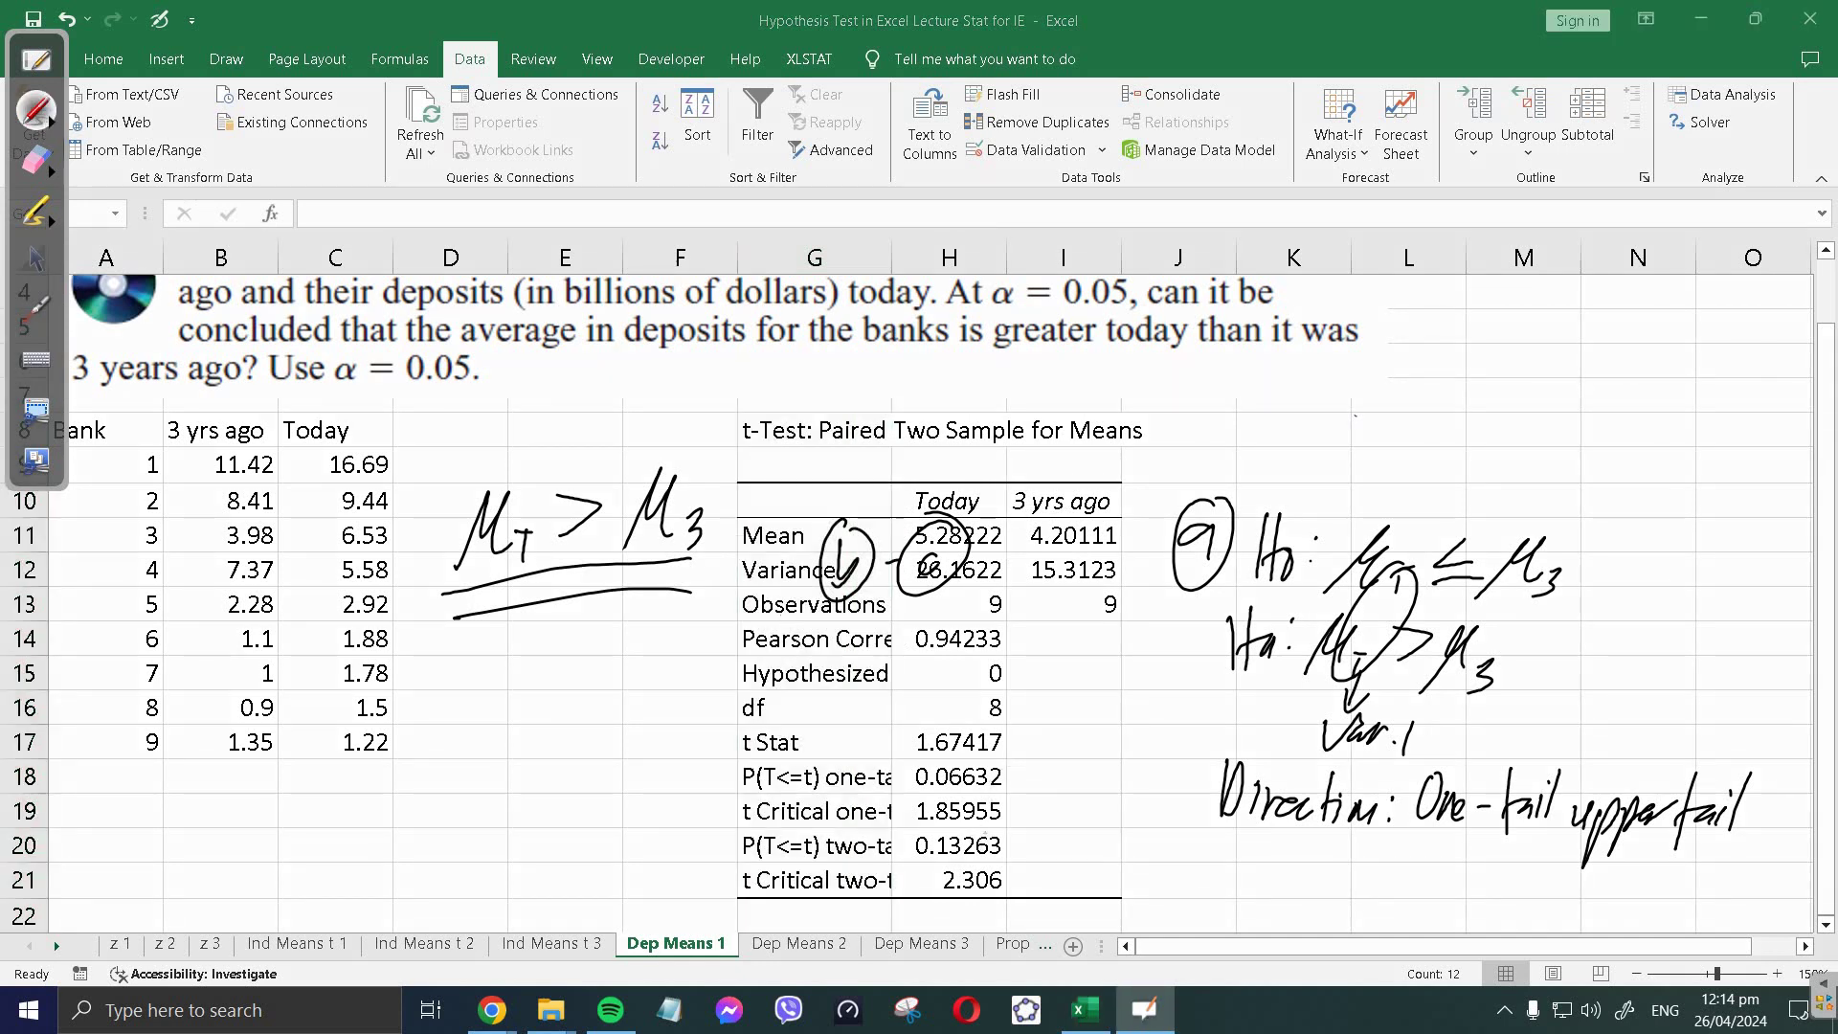
pyautogui.moveTo(988, 823)
pyautogui.mouseDown()
pyautogui.moveTo(900, 840)
pyautogui.moveTo(1034, 844)
pyautogui.mouseUp()
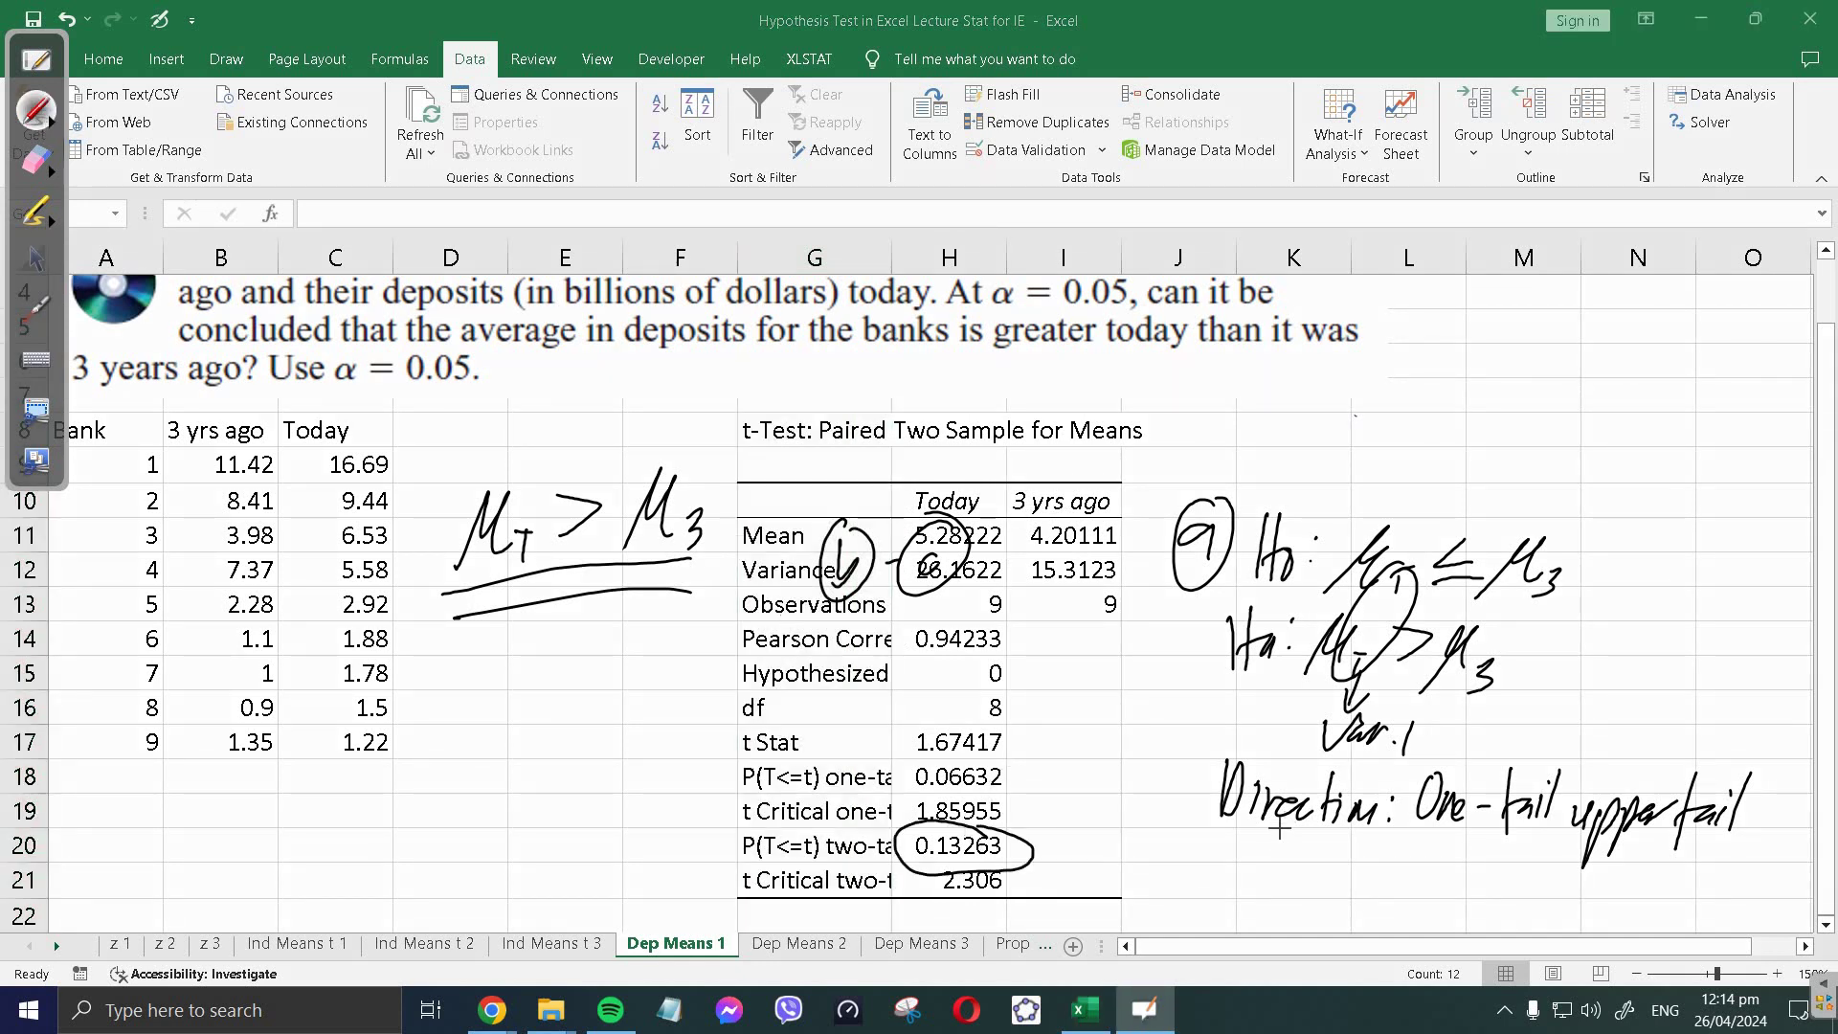
# - Shift the handwritten annotations upward on the sheet to free space below the direction note
pyautogui.scroll(5, 1336, 714)
pyautogui.scroll(-10, 1336, 714)
pyautogui.scroll(5, 1335, 713)
pyautogui.scroll(3, 1336, 713)
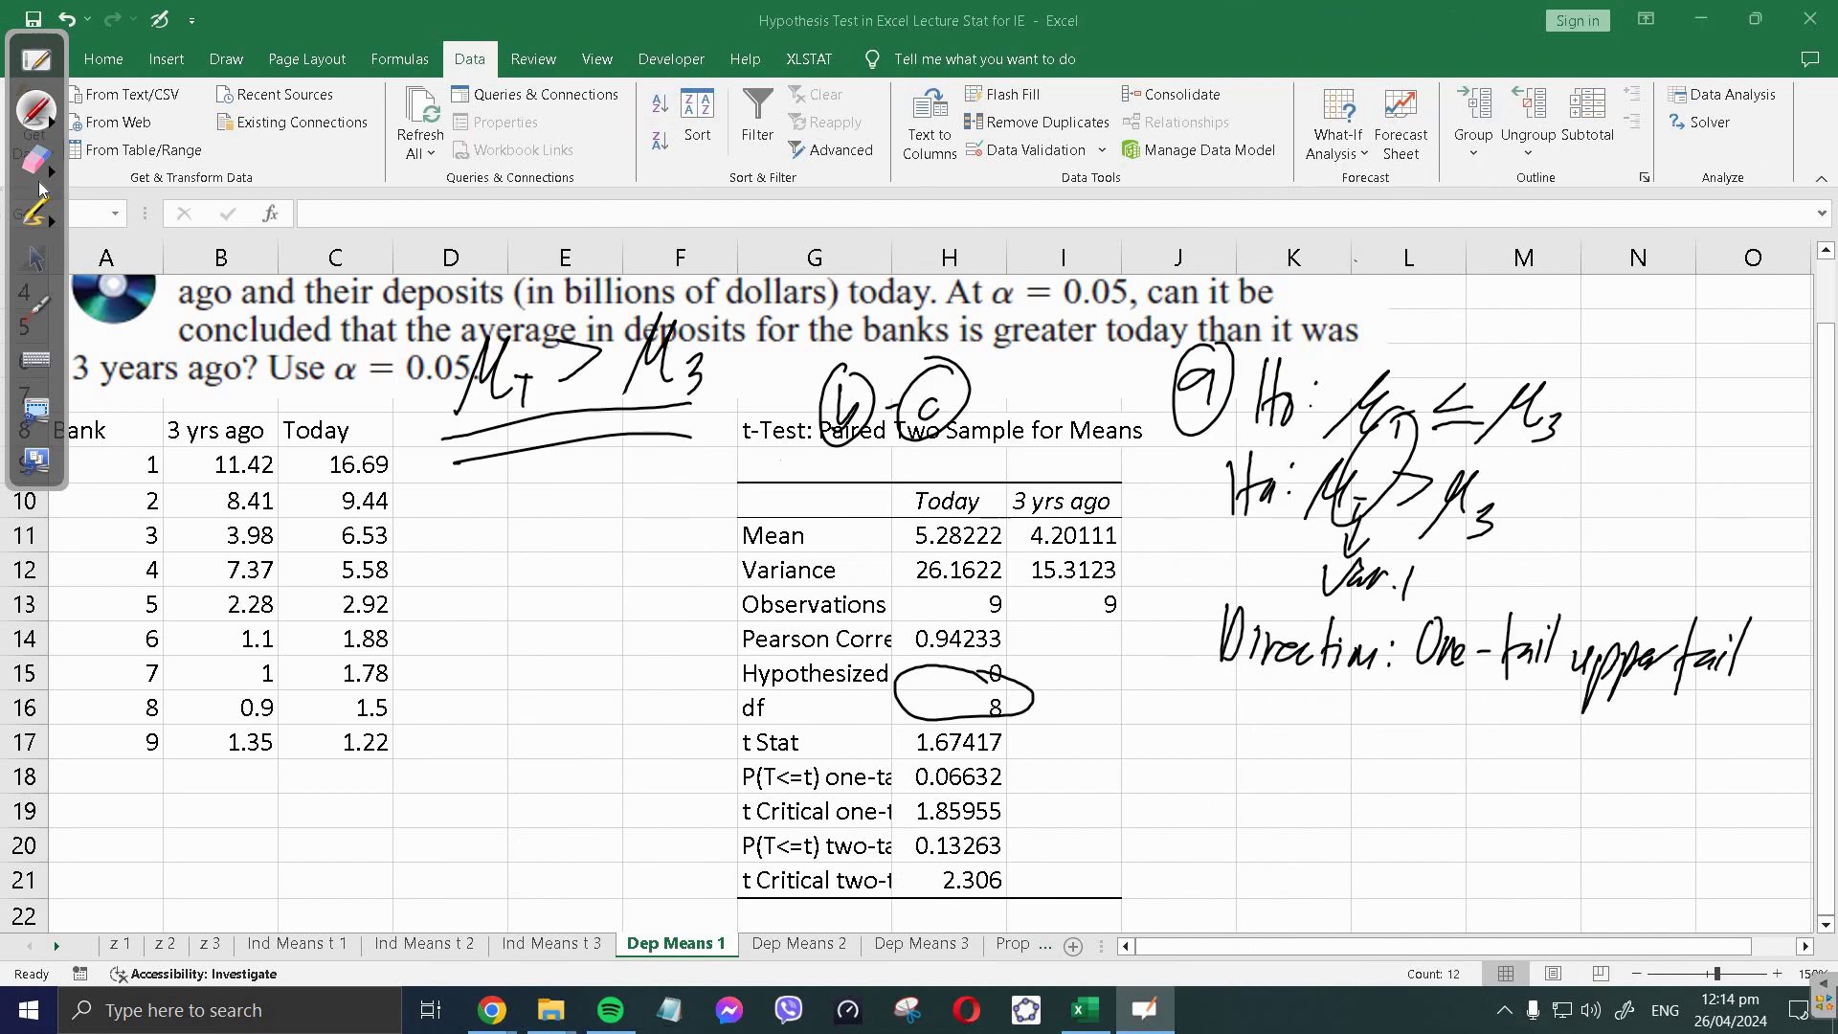
pyautogui.scroll(3, 613, 444)
# - Erase the handwritten circle from the t-test output
pyautogui.click(29, 170)
pyautogui.moveTo(995, 666)
pyautogui.mouseDown()
pyautogui.moveTo(919, 699)
pyautogui.moveTo(1043, 698)
pyautogui.mouseUp()
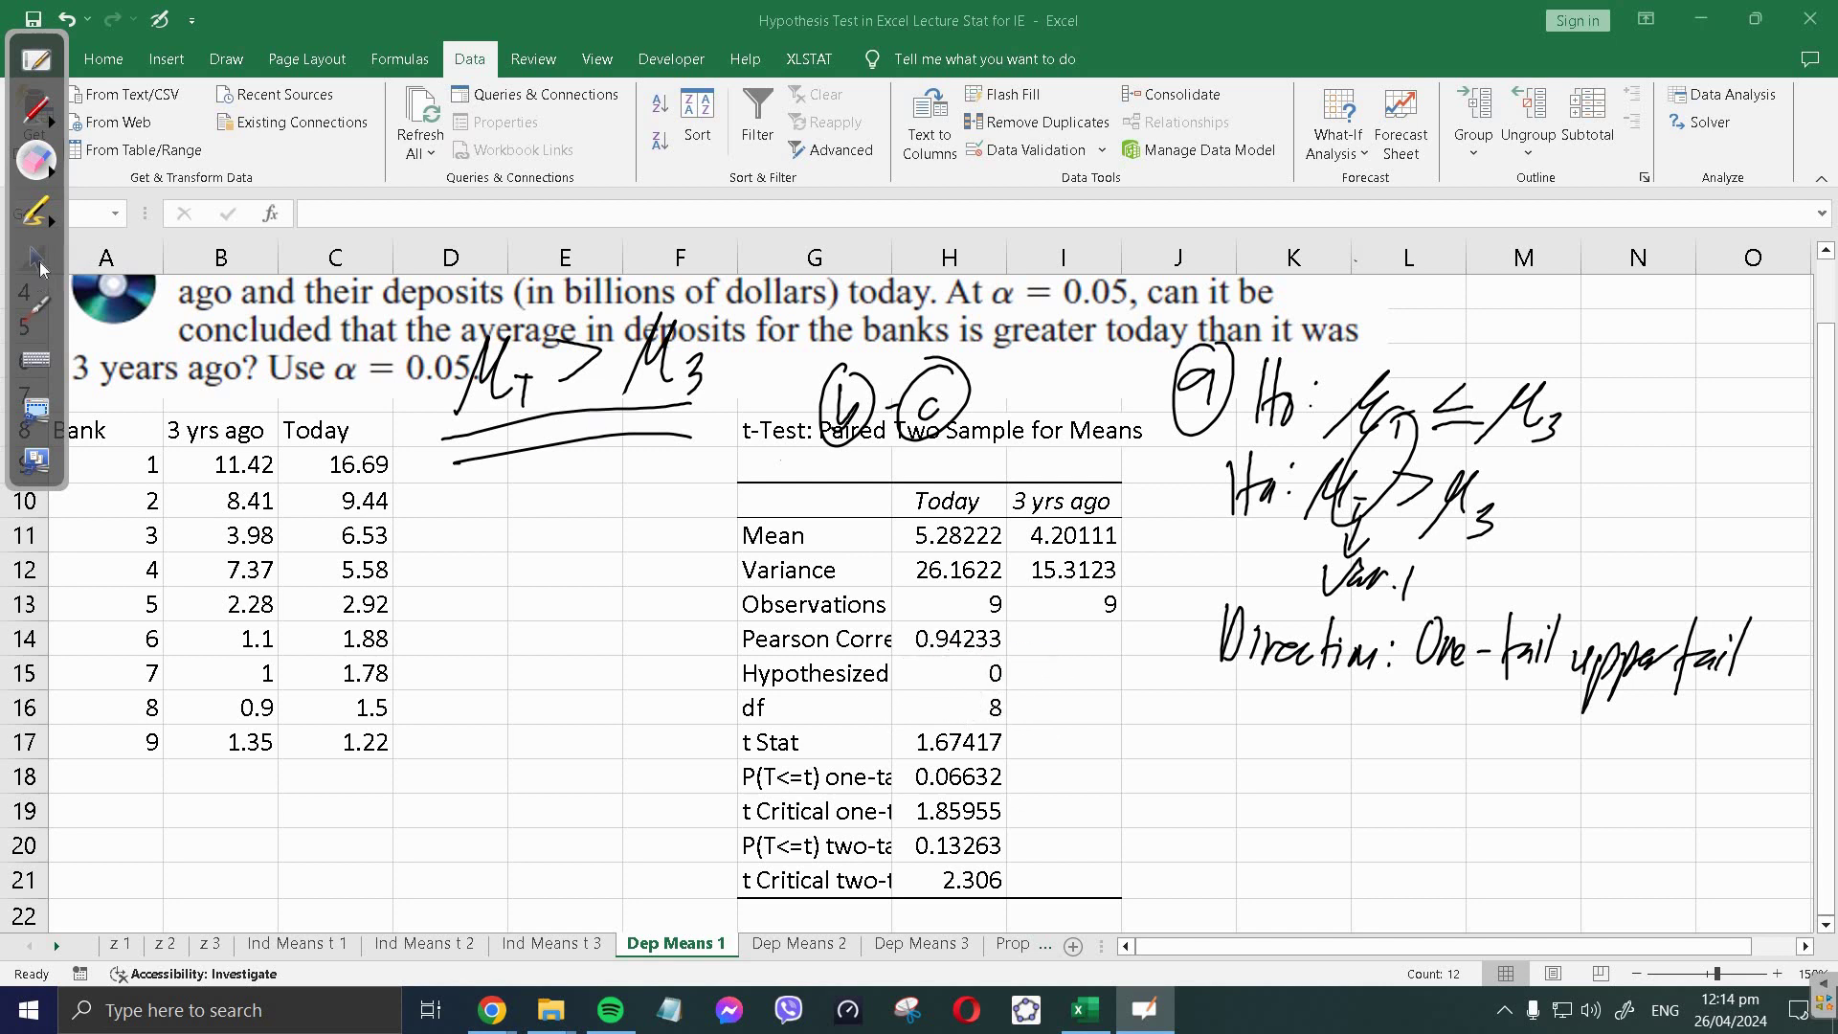
pyautogui.click(36, 257)
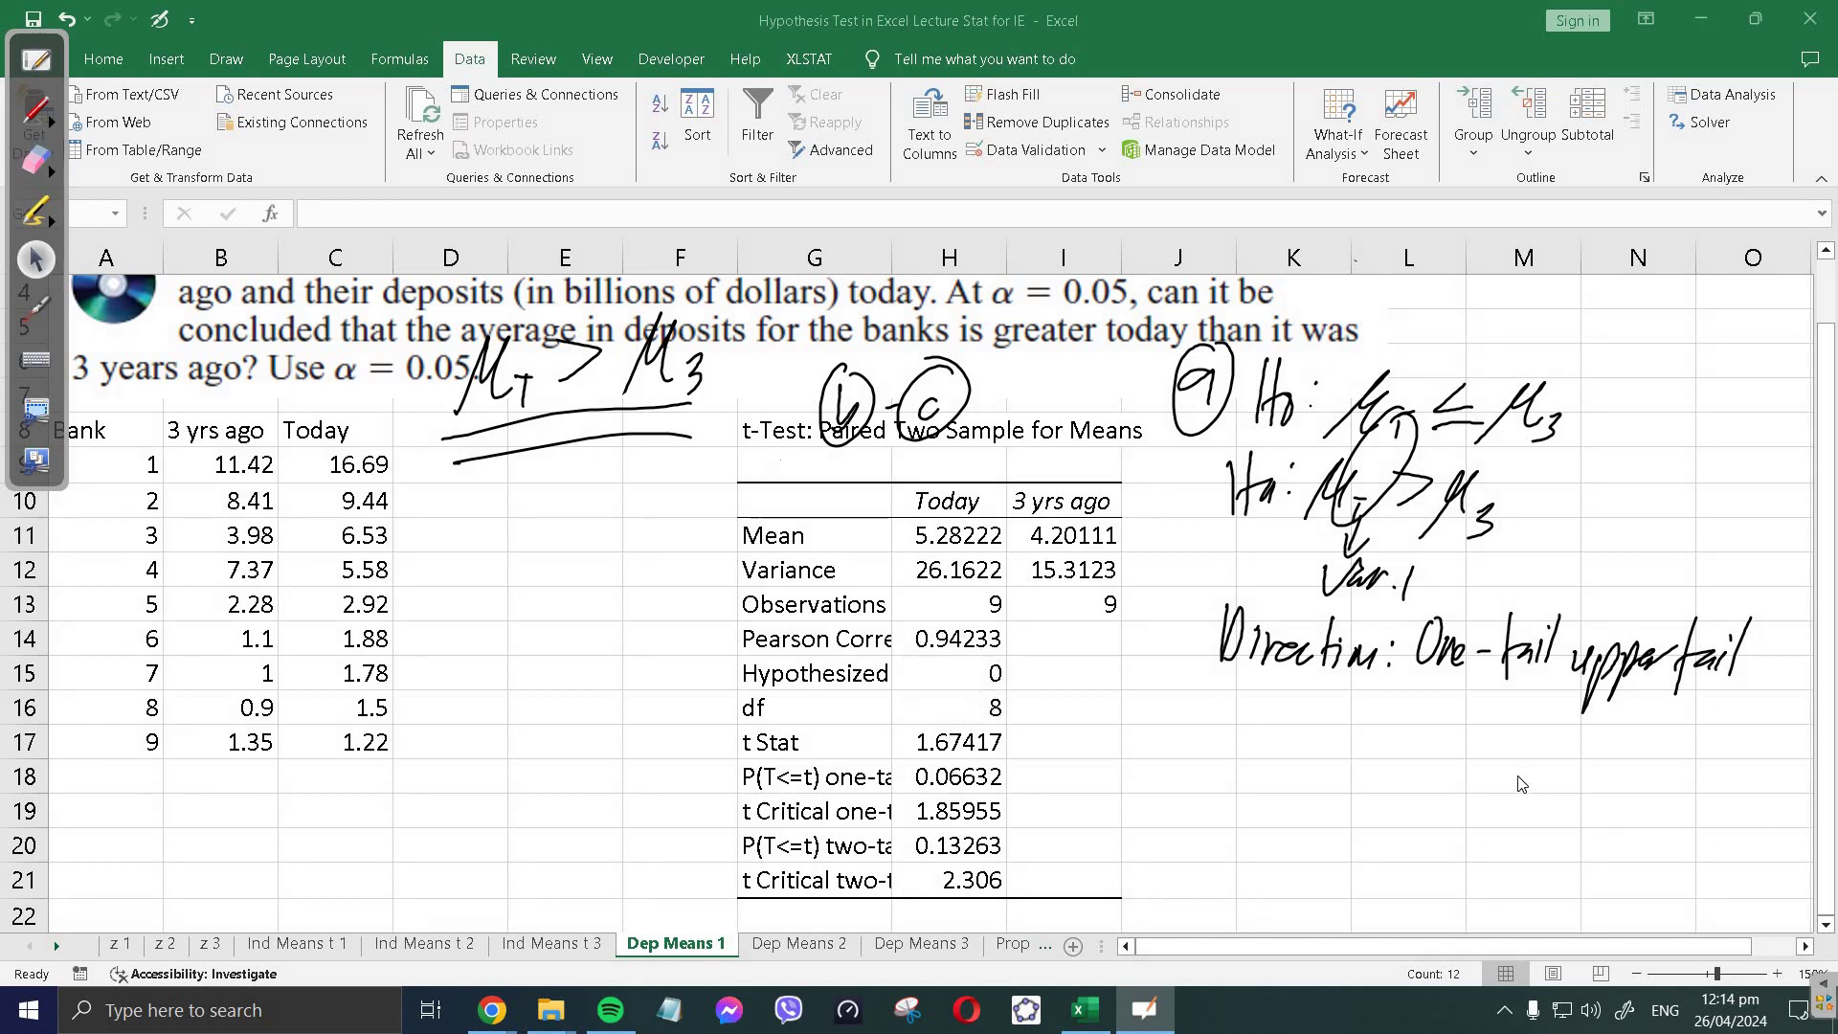
# - Handwrite a circled "d" and "p = 0.13263 > α = 0.05" in black below the direction note
pyautogui.scroll(-1, 1520, 783)
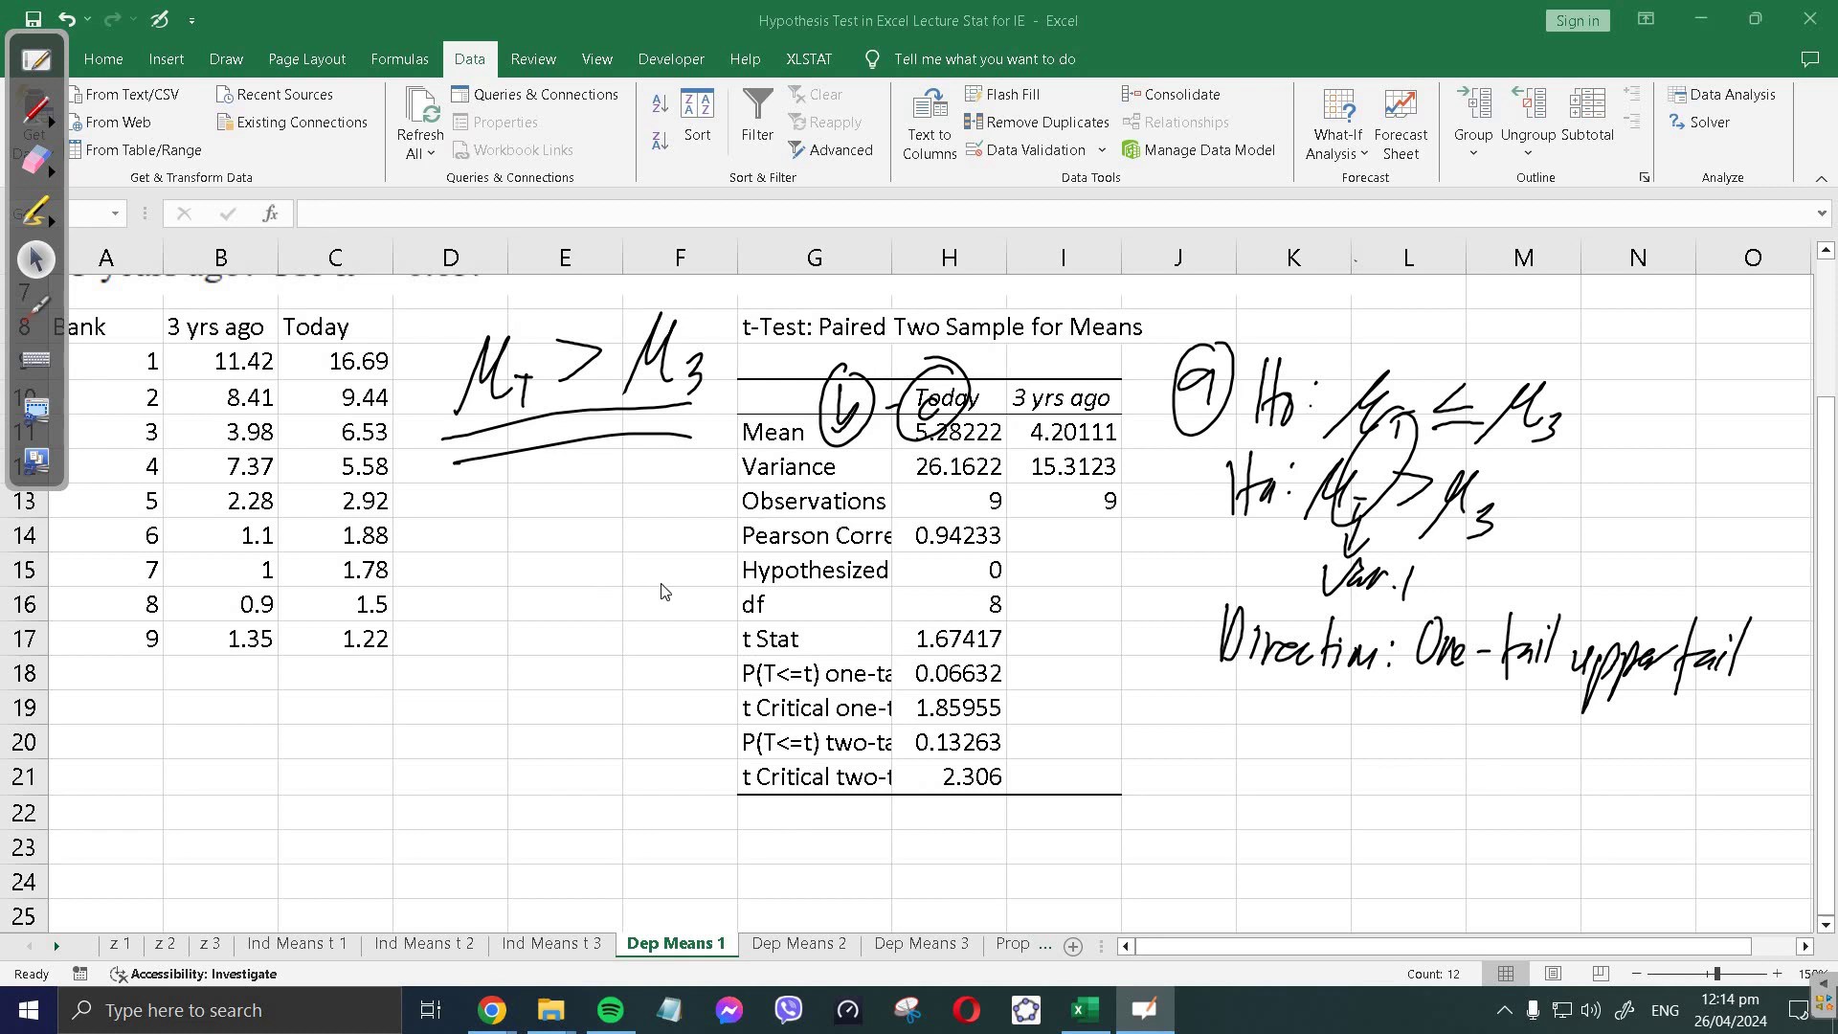
pyautogui.click(38, 108)
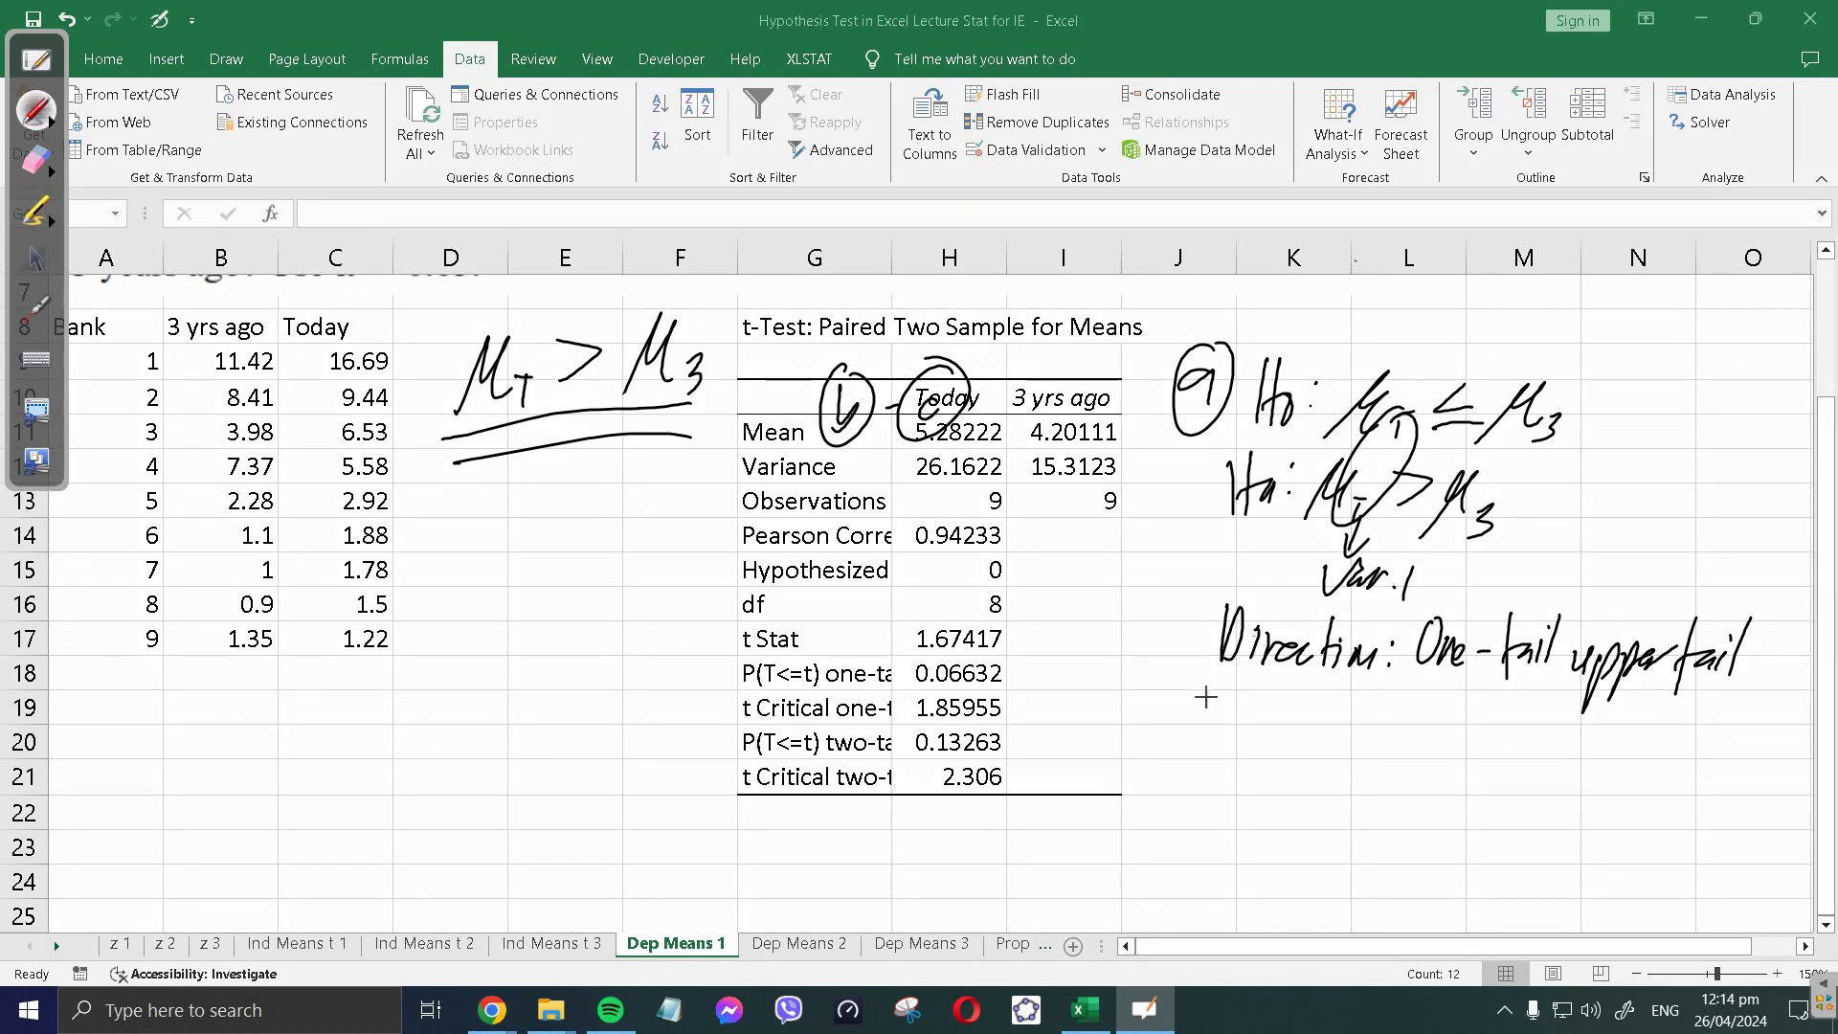
pyautogui.moveTo(1180, 716)
pyautogui.mouseDown()
pyautogui.moveTo(1170, 670)
pyautogui.moveTo(1237, 787)
pyautogui.mouseUp()
pyautogui.moveTo(1274, 725); pyautogui.dragTo(1283, 723)
pyautogui.moveTo(1273, 740)
pyautogui.mouseDown()
pyautogui.moveTo(1317, 716)
pyautogui.moveTo(1342, 745)
pyautogui.mouseUp()
pyautogui.moveTo(1356, 715)
pyautogui.mouseDown()
pyautogui.moveTo(1363, 754)
pyautogui.moveTo(1413, 752)
pyautogui.mouseUp()
pyautogui.moveTo(1436, 720)
pyautogui.mouseDown()
pyautogui.moveTo(1427, 742)
pyautogui.moveTo(1447, 755)
pyautogui.mouseUp()
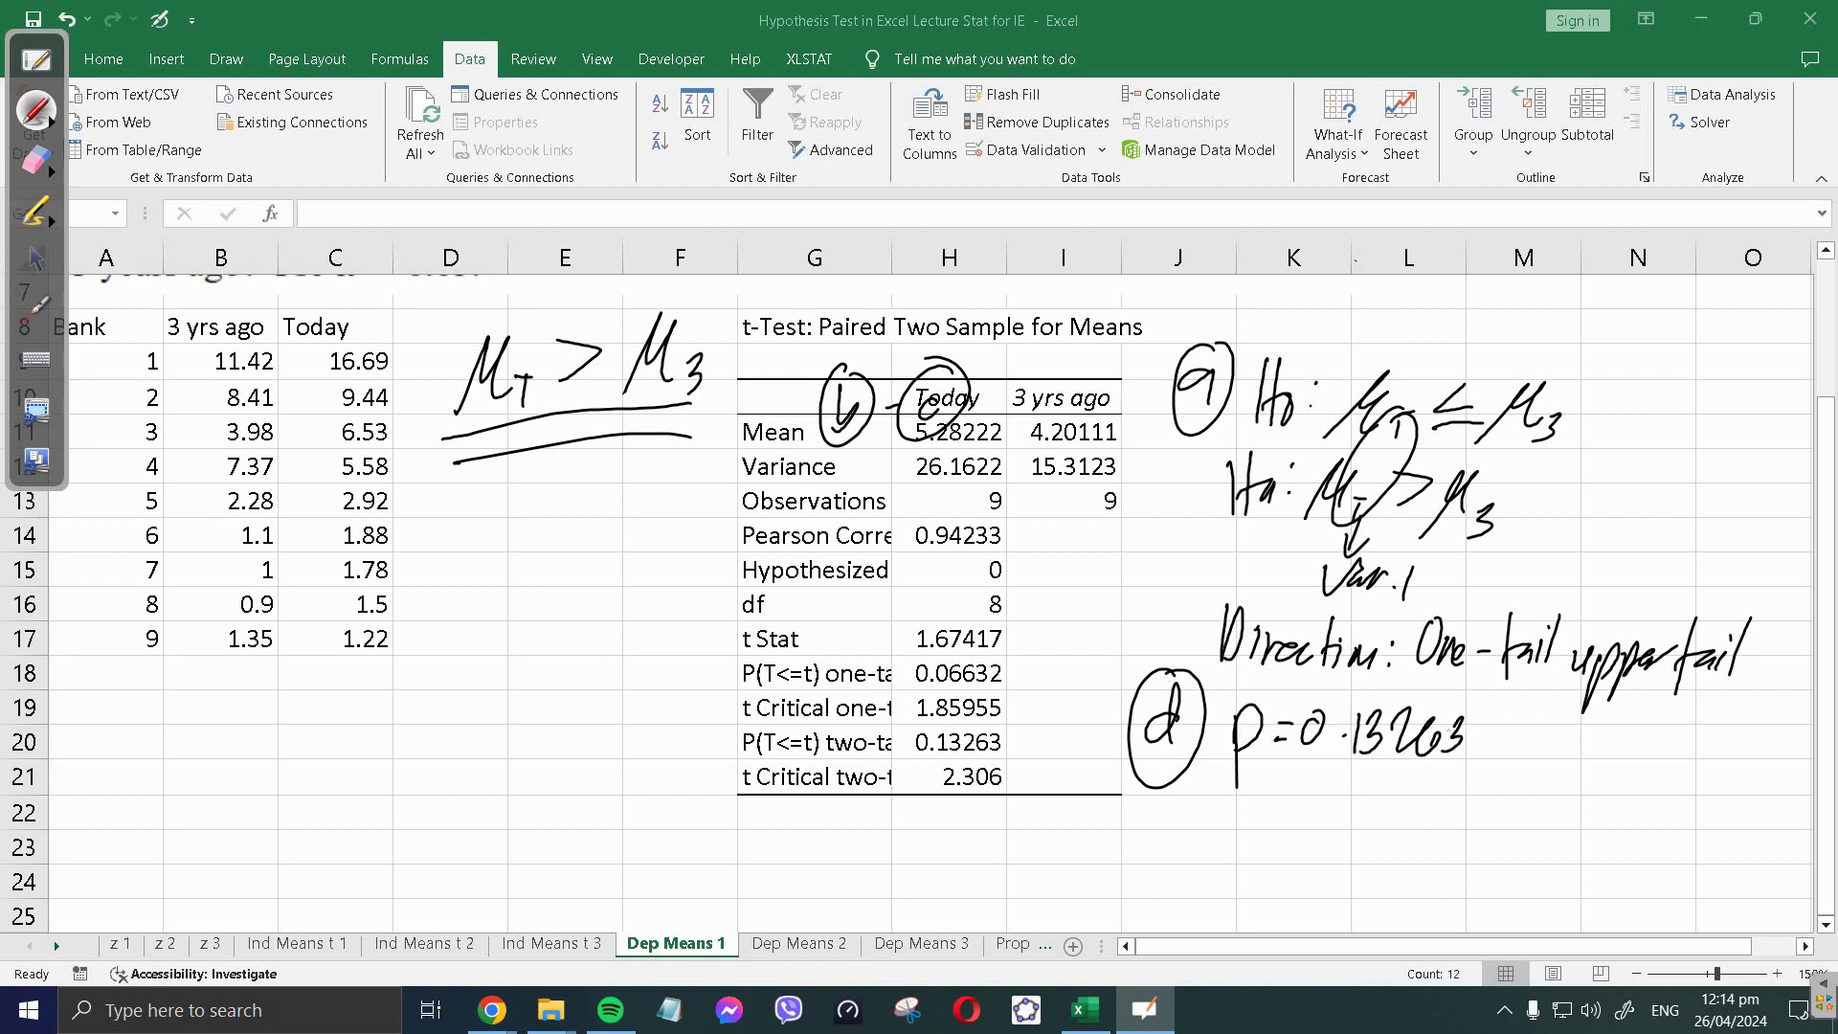
pyautogui.moveTo(1572, 725)
pyautogui.mouseDown()
pyautogui.moveTo(1563, 752)
pyautogui.moveTo(1594, 729)
pyautogui.mouseUp()
pyautogui.moveTo(1581, 747)
pyautogui.mouseDown()
pyautogui.moveTo(1639, 719)
pyautogui.moveTo(1682, 745)
pyautogui.mouseUp()
pyautogui.moveTo(1691, 714); pyautogui.dragTo(1719, 711)
pyautogui.moveTo(1479, 714)
pyautogui.mouseDown()
pyautogui.moveTo(1515, 730)
pyautogui.moveTo(1470, 764)
pyautogui.mouseUp()
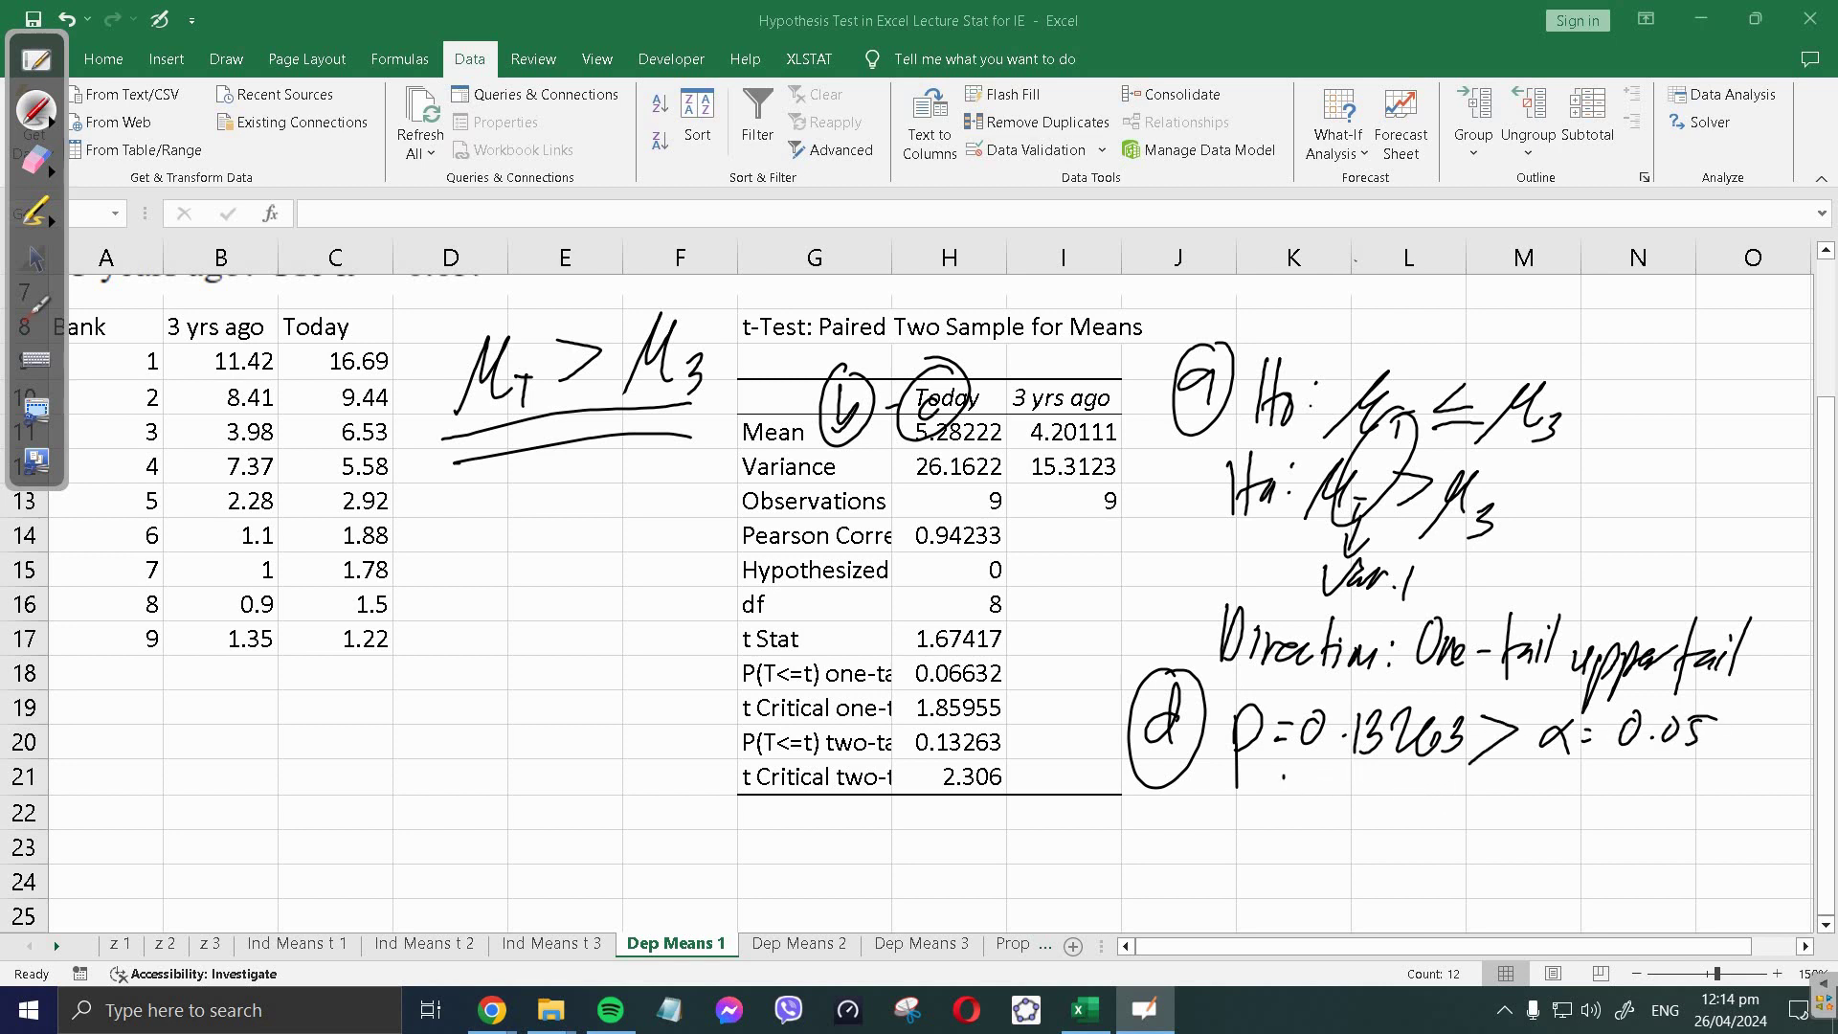
# - Handwrite an arrow with the decision "failed to reject Ho" below the p-value comparison
pyautogui.moveTo(1281, 772)
pyautogui.mouseDown()
pyautogui.moveTo(1327, 820)
pyautogui.moveTo(1543, 800)
pyautogui.moveTo(1587, 816)
pyautogui.mouseUp()
pyautogui.moveTo(1612, 774)
pyautogui.mouseDown()
pyautogui.moveTo(1593, 816)
pyautogui.moveTo(1647, 816)
pyautogui.mouseUp()
pyautogui.moveTo(1660, 792); pyautogui.dragTo(1656, 798)
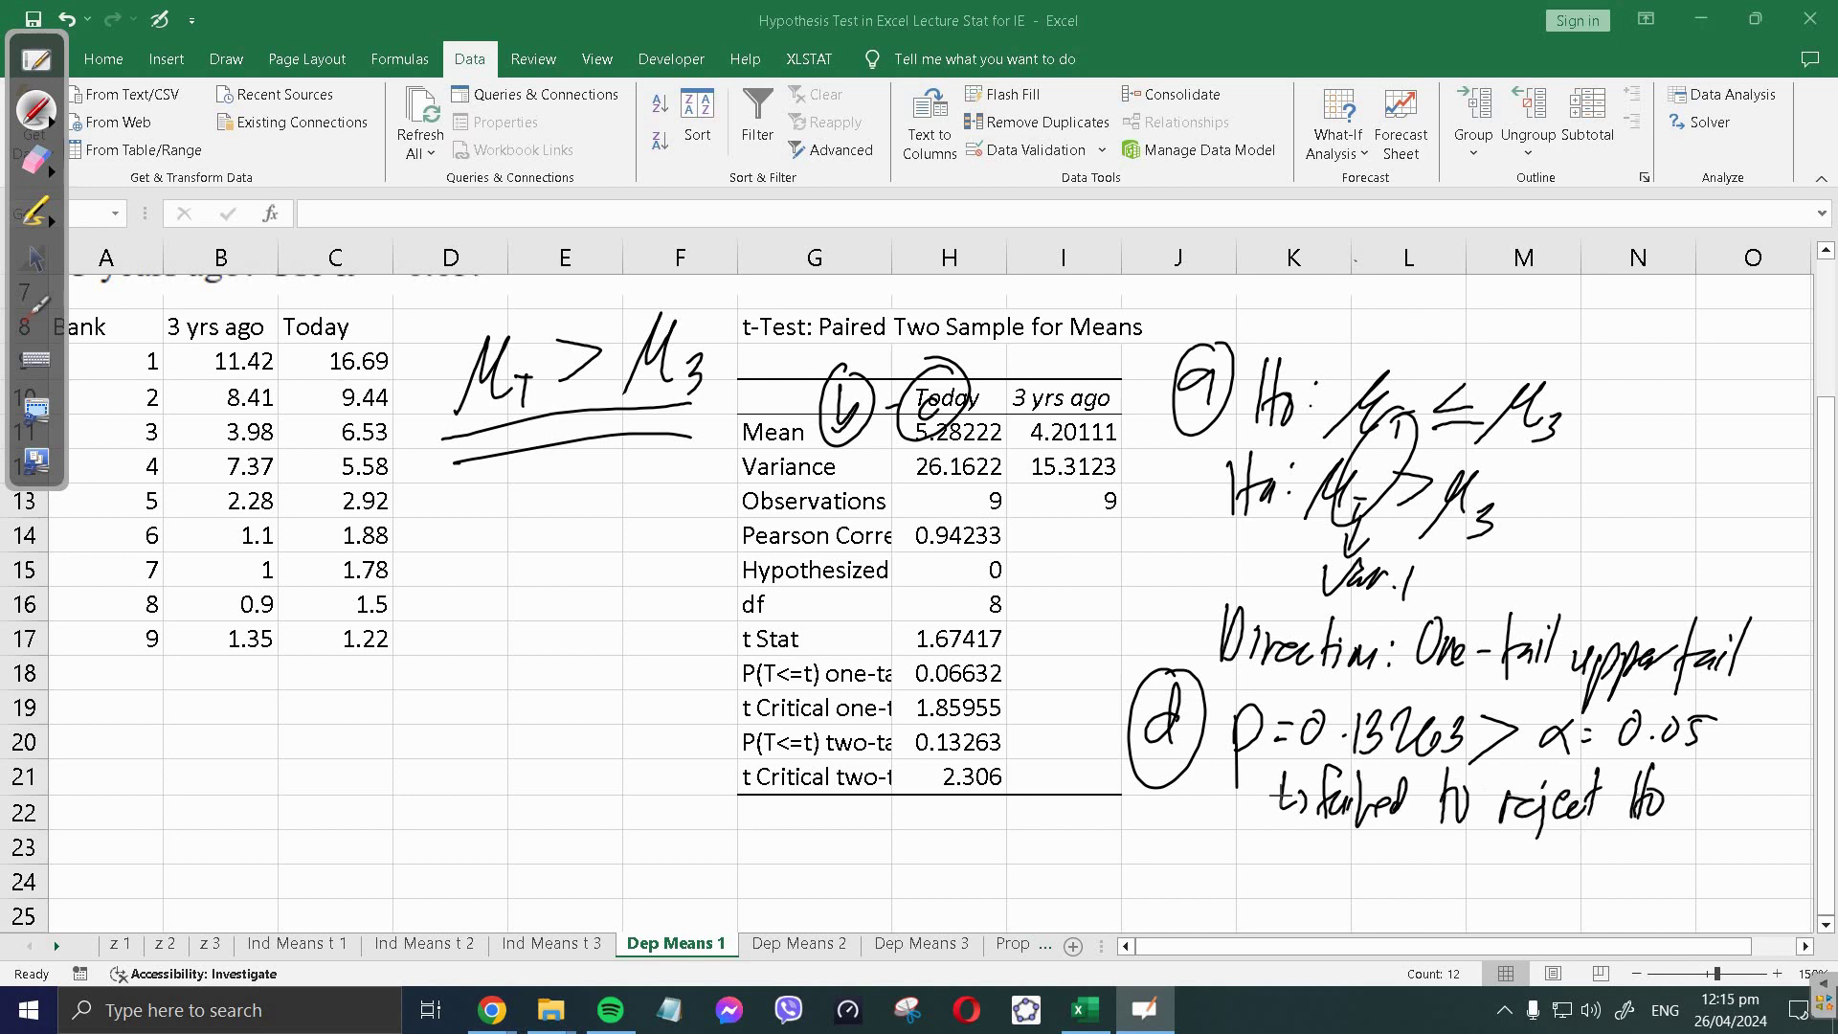
# - Handwrite "Conclusion: There is no sufficient evidence to reject Ho." below the t-test output
pyautogui.moveTo(763, 829); pyautogui.dragTo(761, 862)
pyautogui.moveTo(757, 838); pyautogui.dragTo(787, 861)
pyautogui.moveTo(800, 832)
pyautogui.mouseDown()
pyautogui.moveTo(798, 862)
pyautogui.moveTo(905, 857)
pyautogui.moveTo(944, 821)
pyautogui.mouseUp()
pyautogui.click(896, 841)
pyautogui.click(896, 856)
pyautogui.moveTo(944, 821)
pyautogui.mouseDown()
pyautogui.moveTo(965, 858)
pyautogui.moveTo(1012, 864)
pyautogui.mouseUp()
pyautogui.moveTo(1030, 844)
pyautogui.mouseDown()
pyautogui.moveTo(1022, 867)
pyautogui.moveTo(1115, 847)
pyautogui.moveTo(1169, 859)
pyautogui.mouseUp()
pyautogui.moveTo(1204, 802)
pyautogui.mouseDown()
pyautogui.moveTo(1179, 891)
pyautogui.moveTo(1268, 867)
pyautogui.moveTo(1295, 838)
pyautogui.moveTo(1399, 825)
pyautogui.moveTo(1492, 873)
pyautogui.moveTo(1519, 854)
pyautogui.moveTo(1608, 866)
pyautogui.mouseUp()
pyautogui.moveTo(1629, 829)
pyautogui.mouseDown()
pyautogui.moveTo(1625, 871)
pyautogui.moveTo(1670, 870)
pyautogui.mouseUp()
pyautogui.moveTo(1680, 854); pyautogui.dragTo(1689, 860)
pyautogui.click(1696, 867)
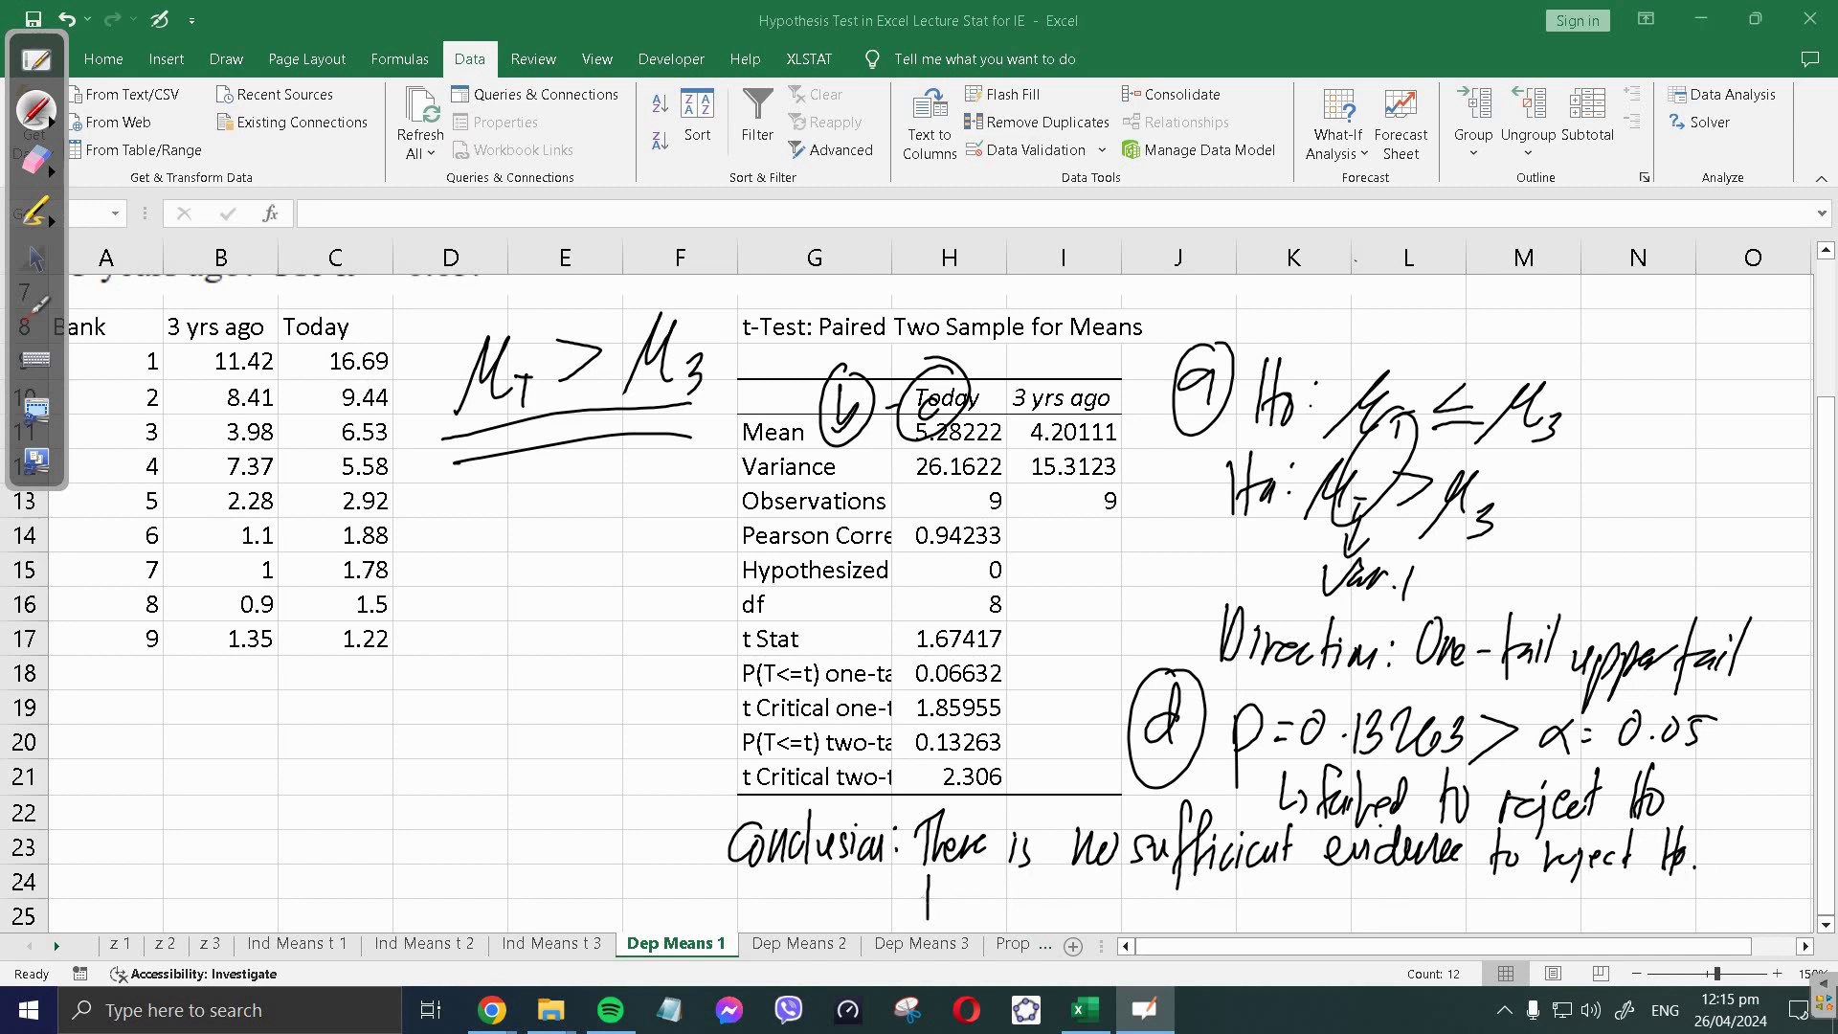
# - Handwrite "Thus, μT ≤ μ3." below the conclusion sentence and put the pen away
pyautogui.moveTo(921, 883); pyautogui.dragTo(950, 879)
pyautogui.moveTo(943, 879); pyautogui.dragTo(1006, 908)
pyautogui.click(1018, 903)
pyautogui.moveTo(1052, 917)
pyautogui.mouseDown()
pyautogui.moveTo(1120, 900)
pyautogui.moveTo(1108, 926)
pyautogui.moveTo(1237, 905)
pyautogui.moveTo(1263, 919)
pyautogui.mouseUp()
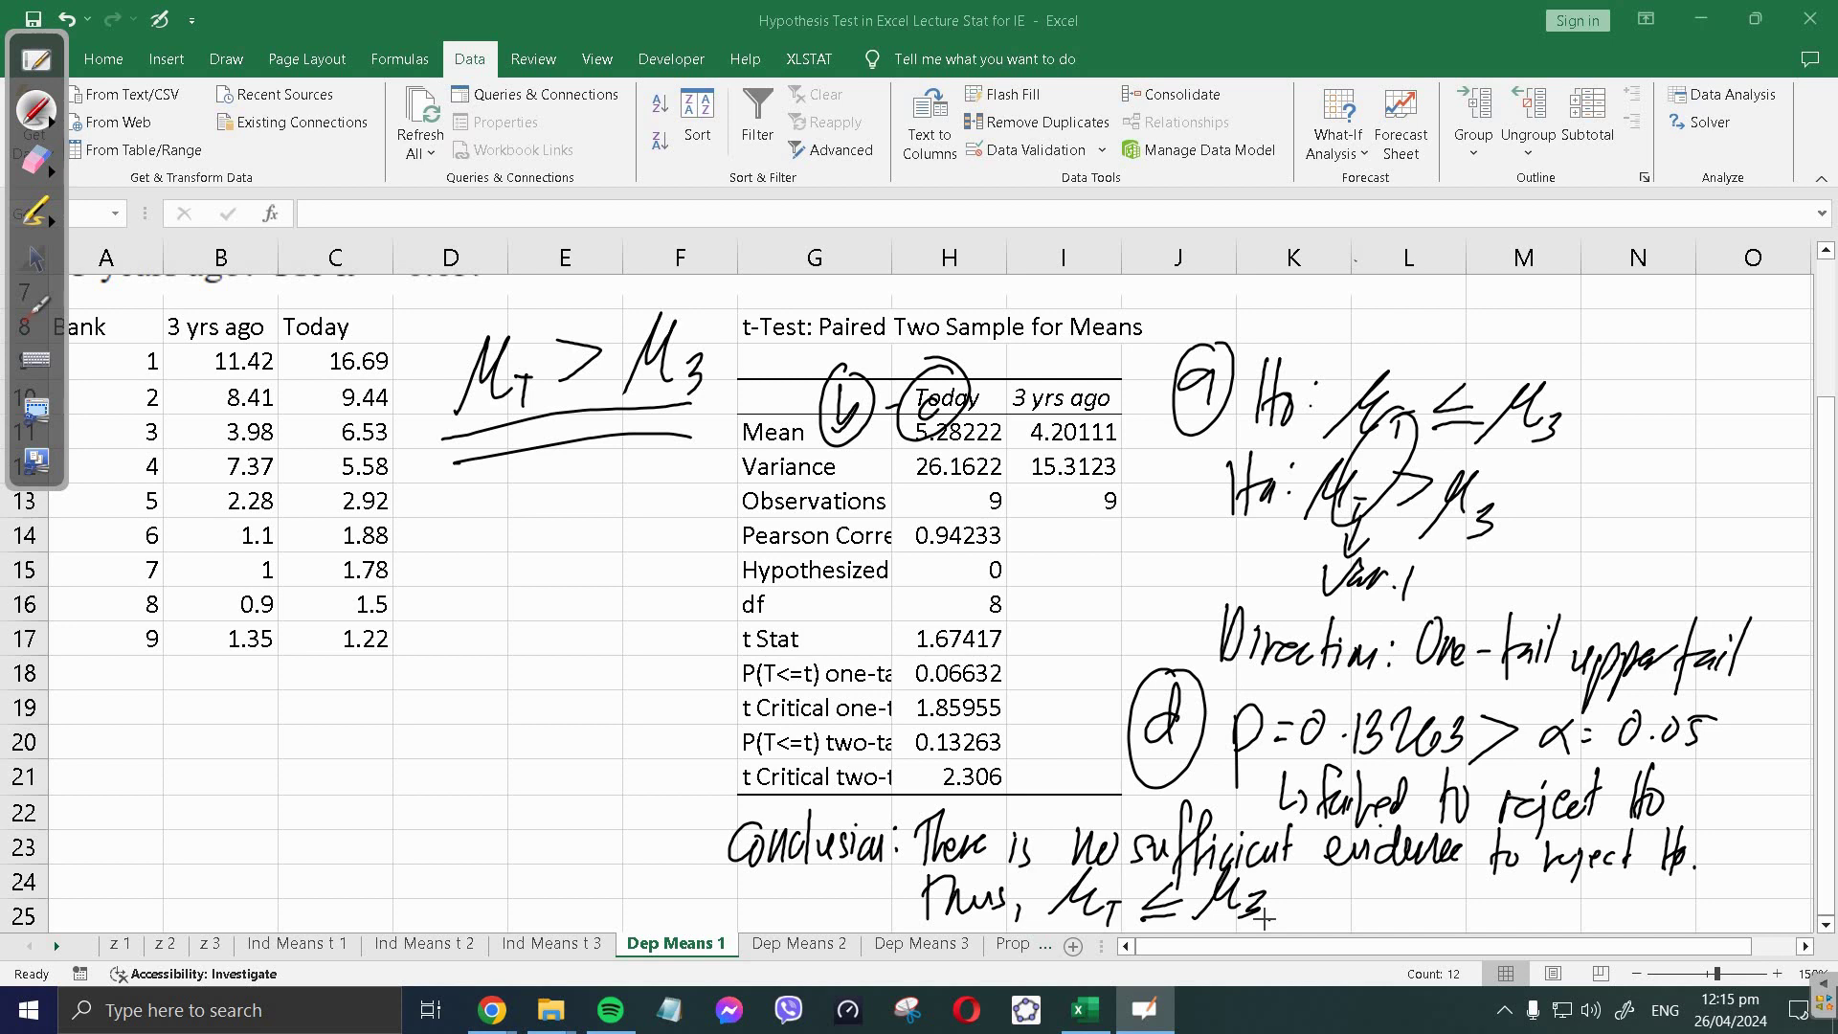
pyautogui.click(1269, 917)
pyautogui.click(36, 259)
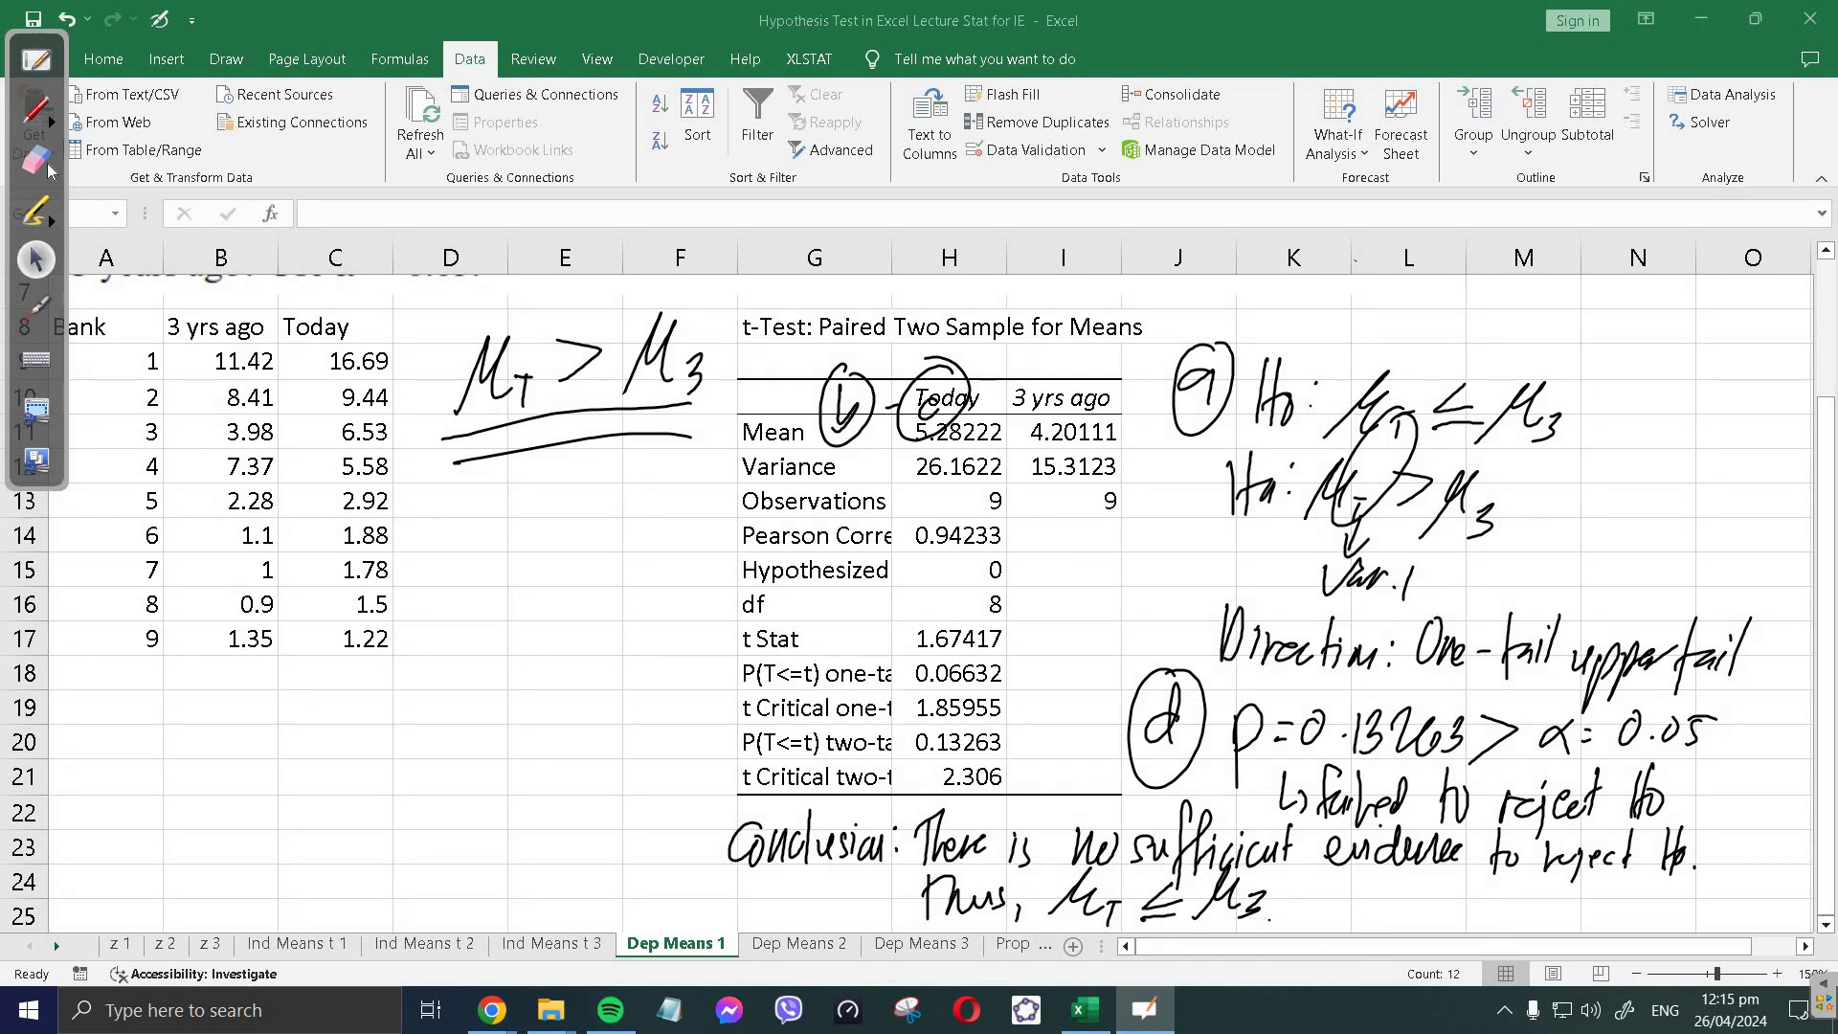
# - Clear all handwritten annotations from the screen and return to the normal pointer
pyautogui.click(53, 170)
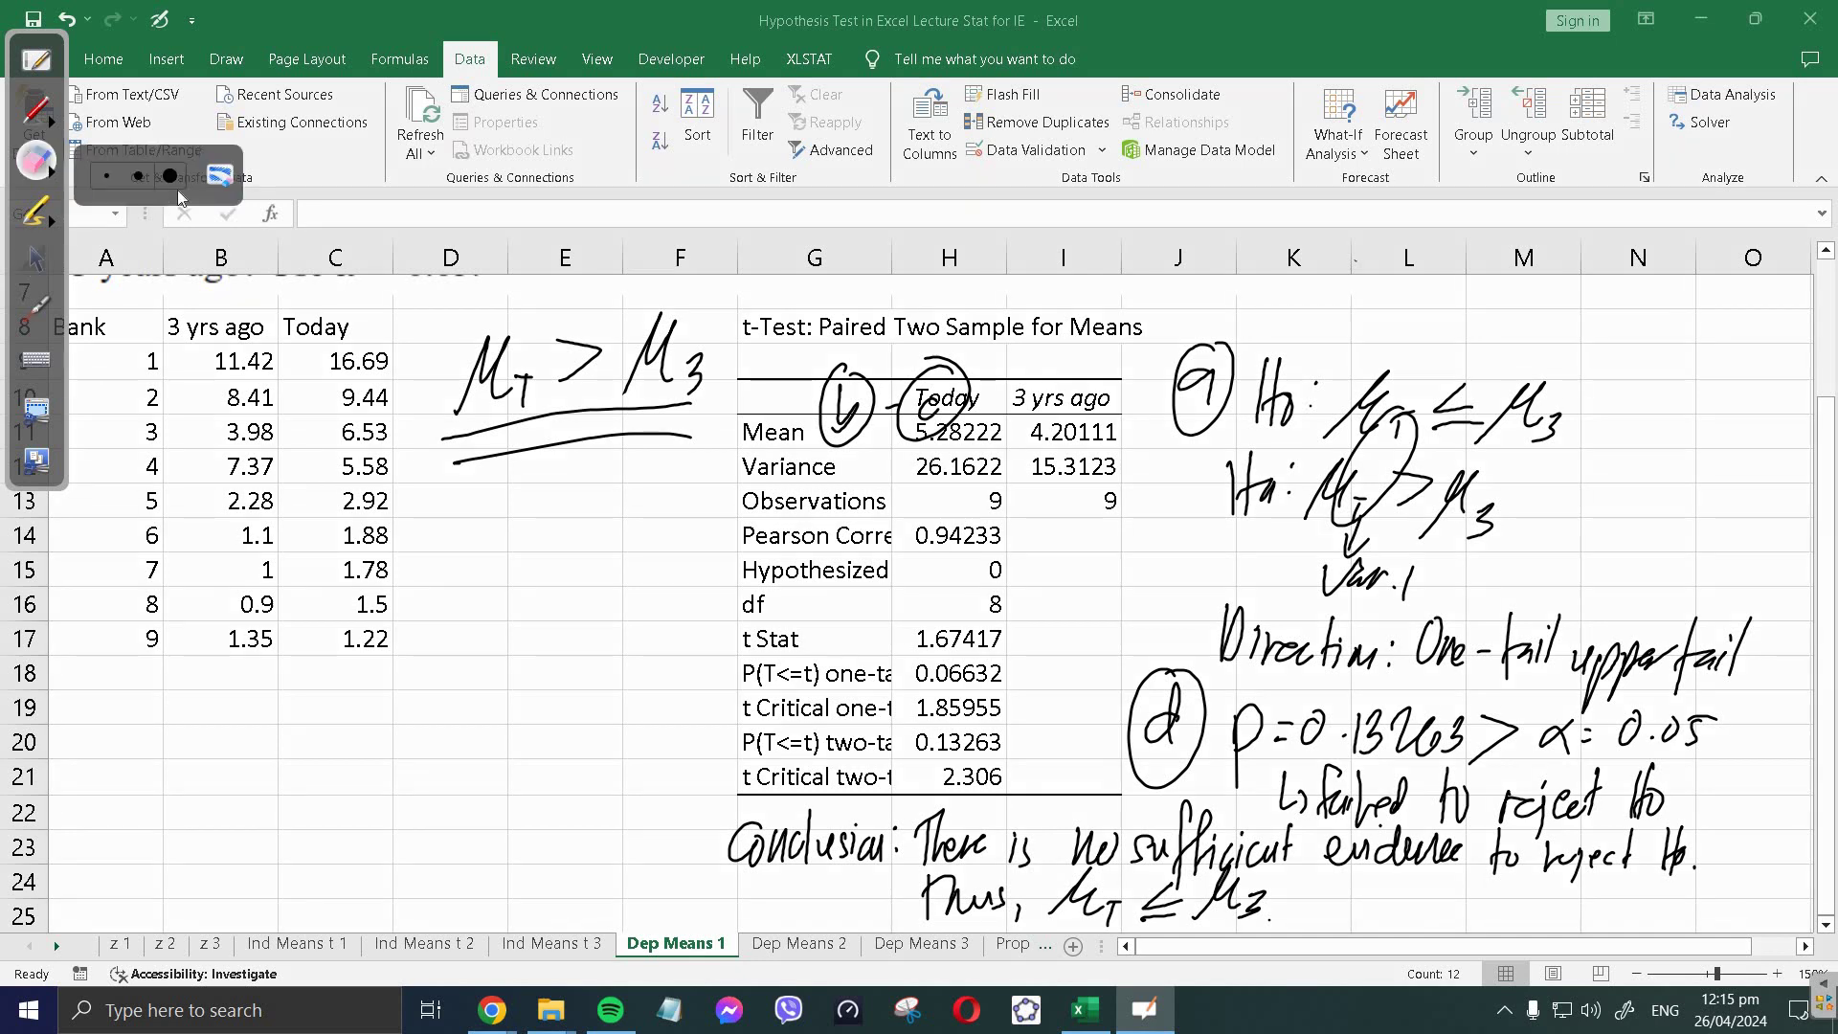
pyautogui.click(230, 187)
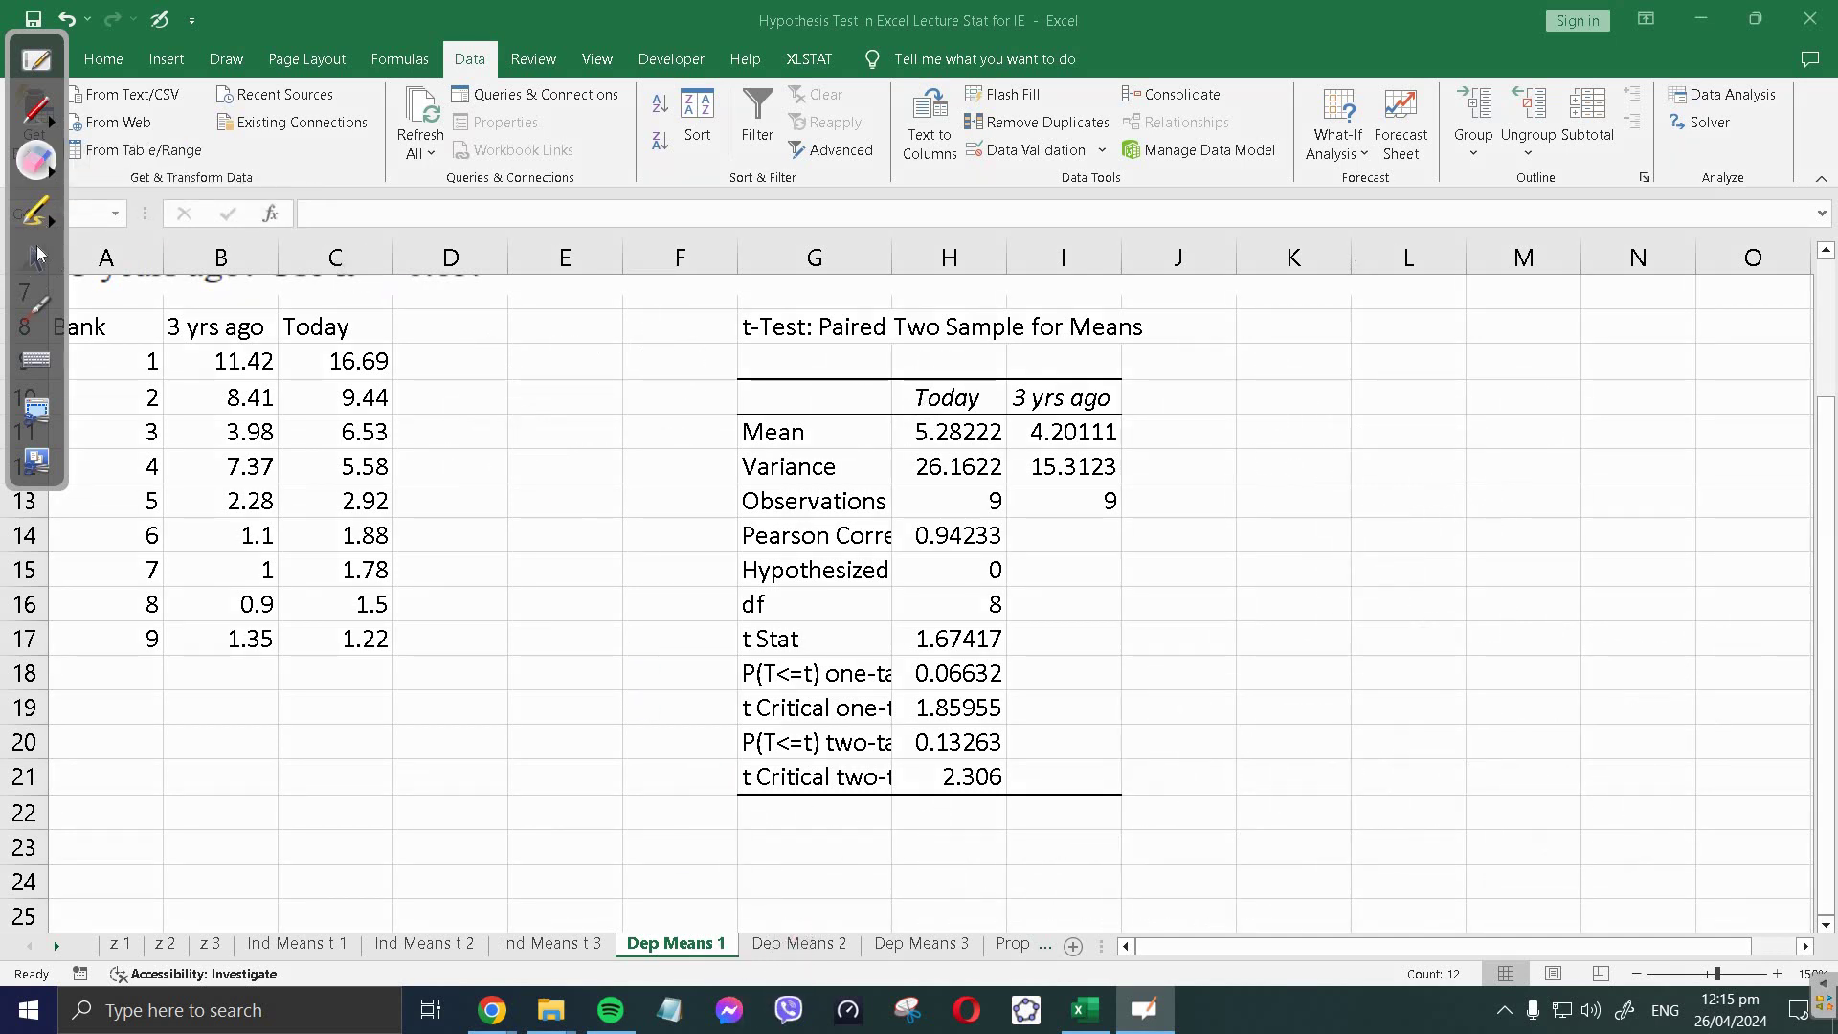
pyautogui.click(36, 260)
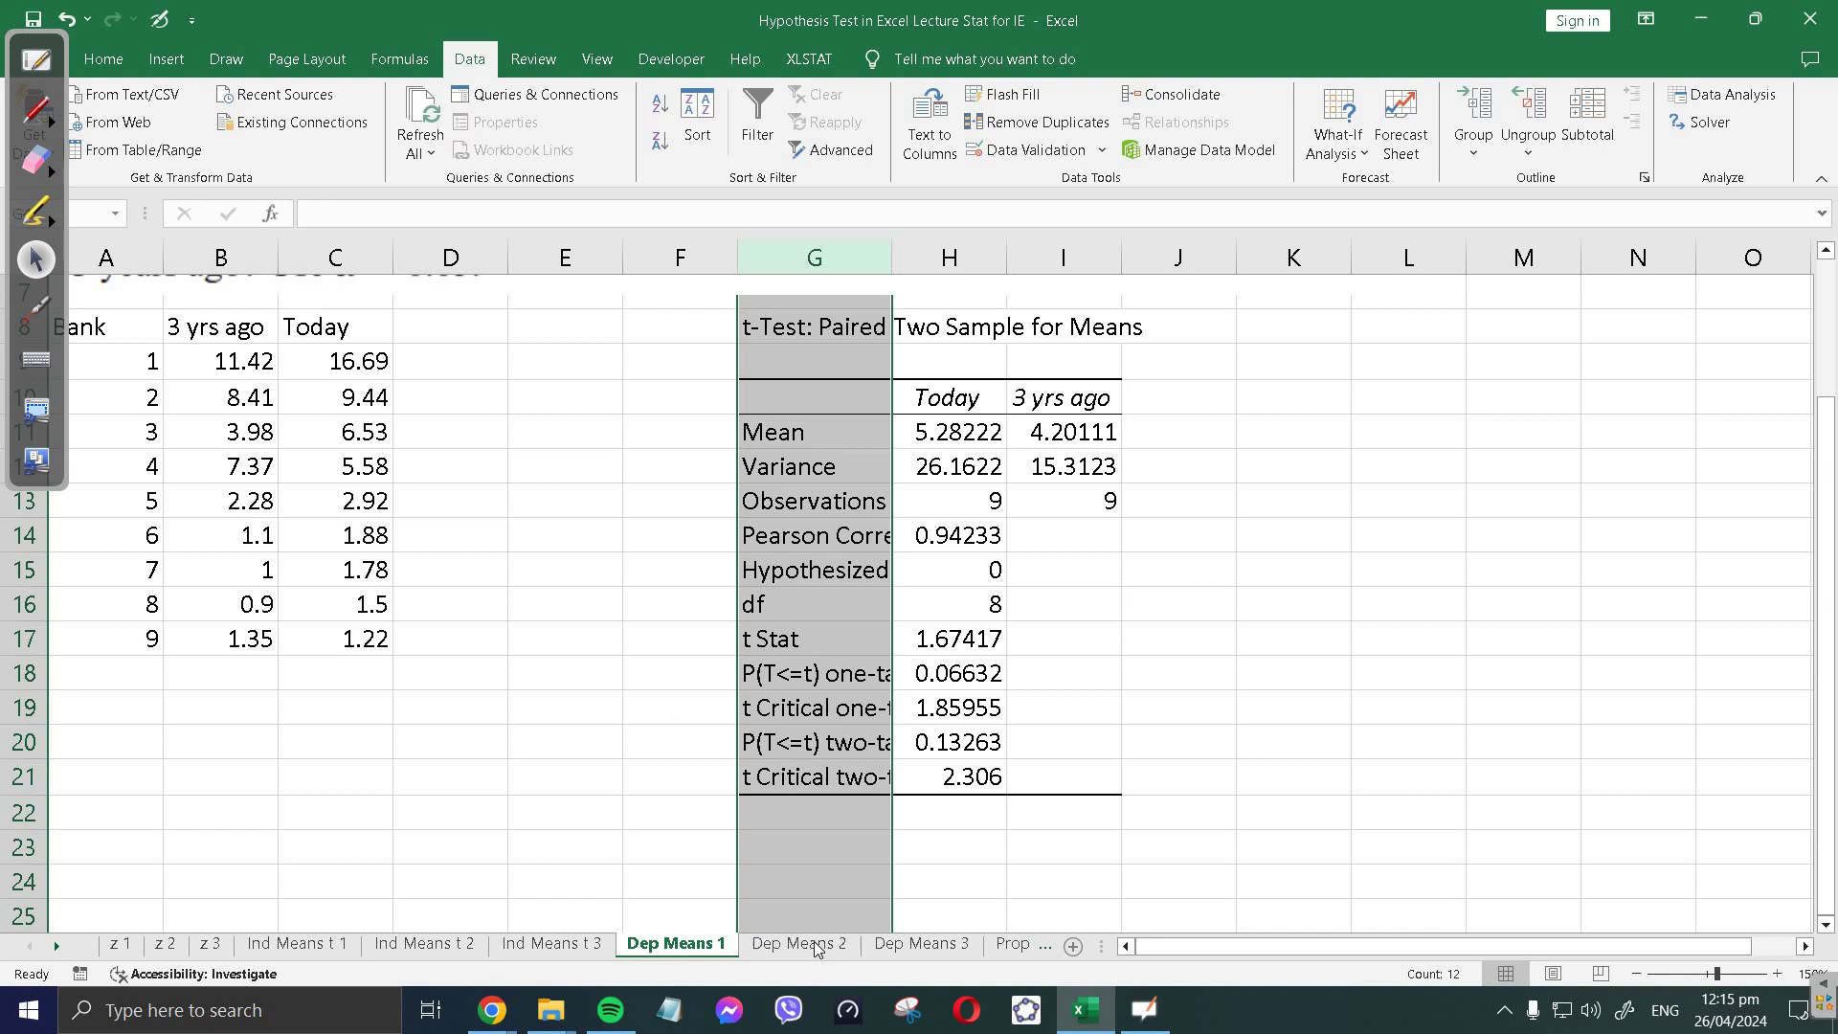
# - Open the Dep Means 2 sheet with the PGA golf scores problem and zoom it to 150%
pyautogui.click(798, 946)
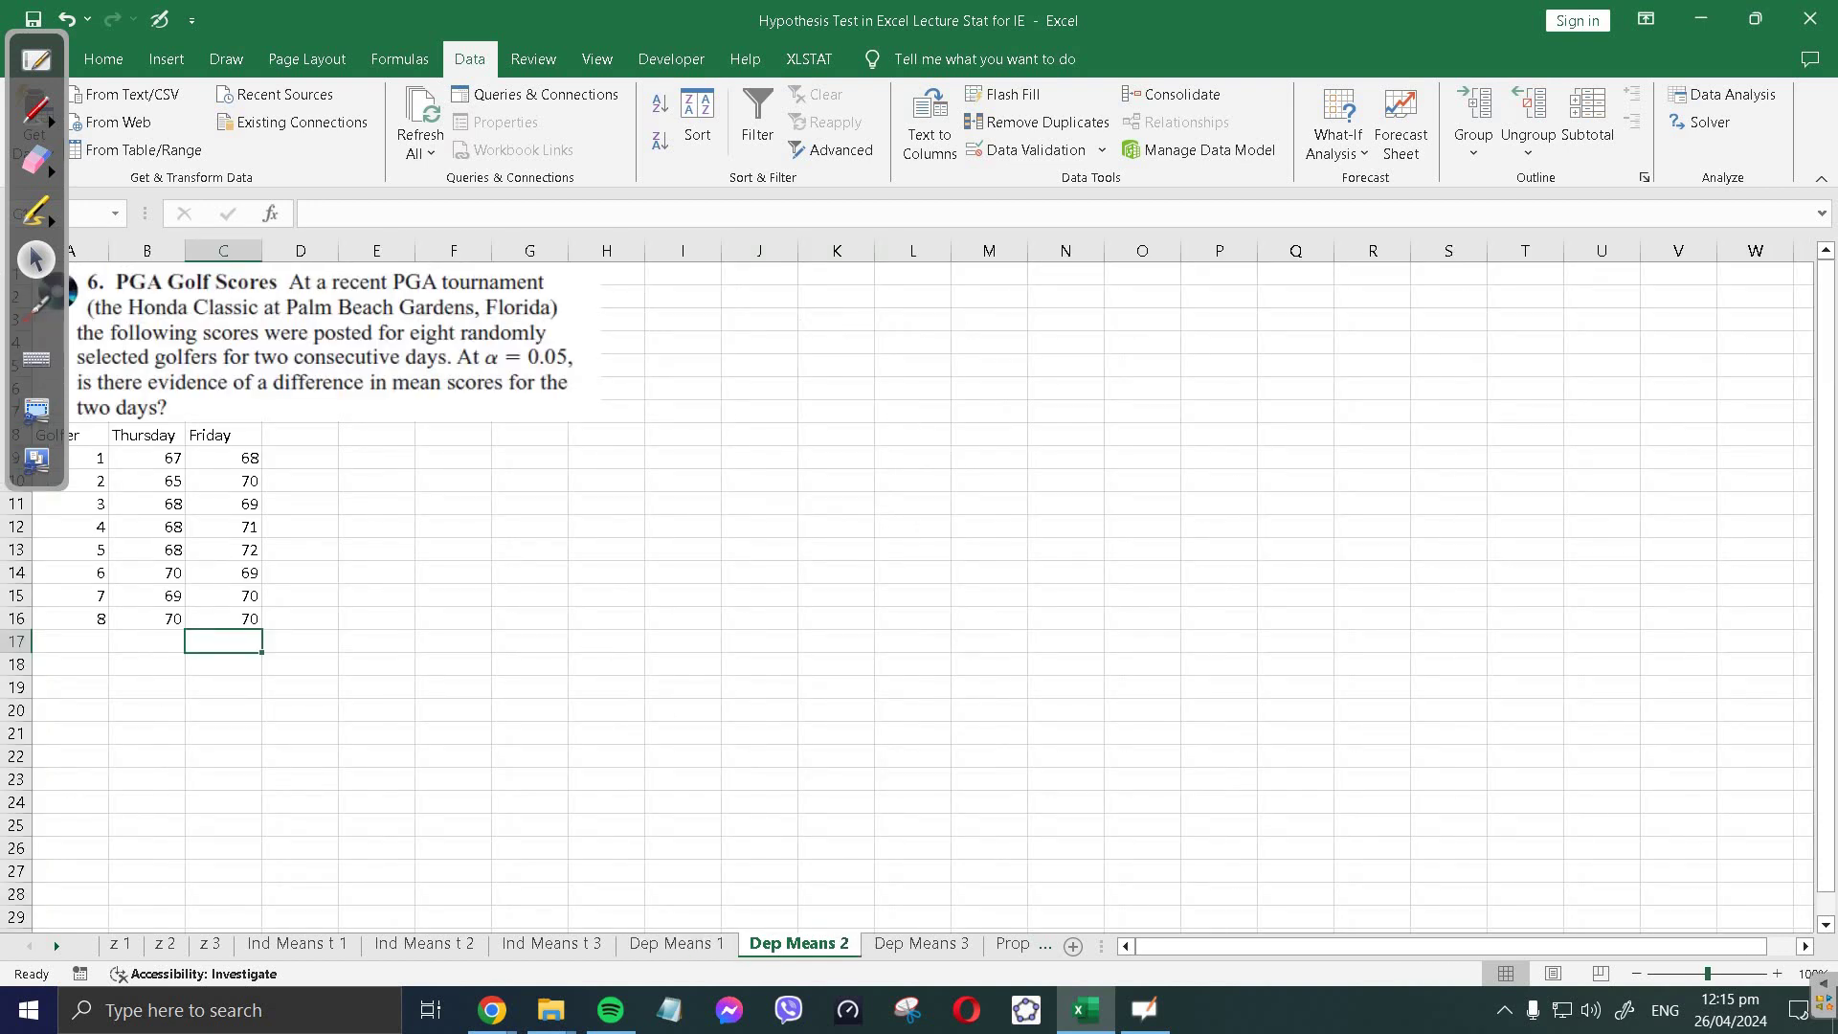
pyautogui.click(1777, 973)
pyautogui.click(1777, 972)
pyautogui.click(1777, 972)
pyautogui.click(1777, 975)
pyautogui.click(1777, 974)
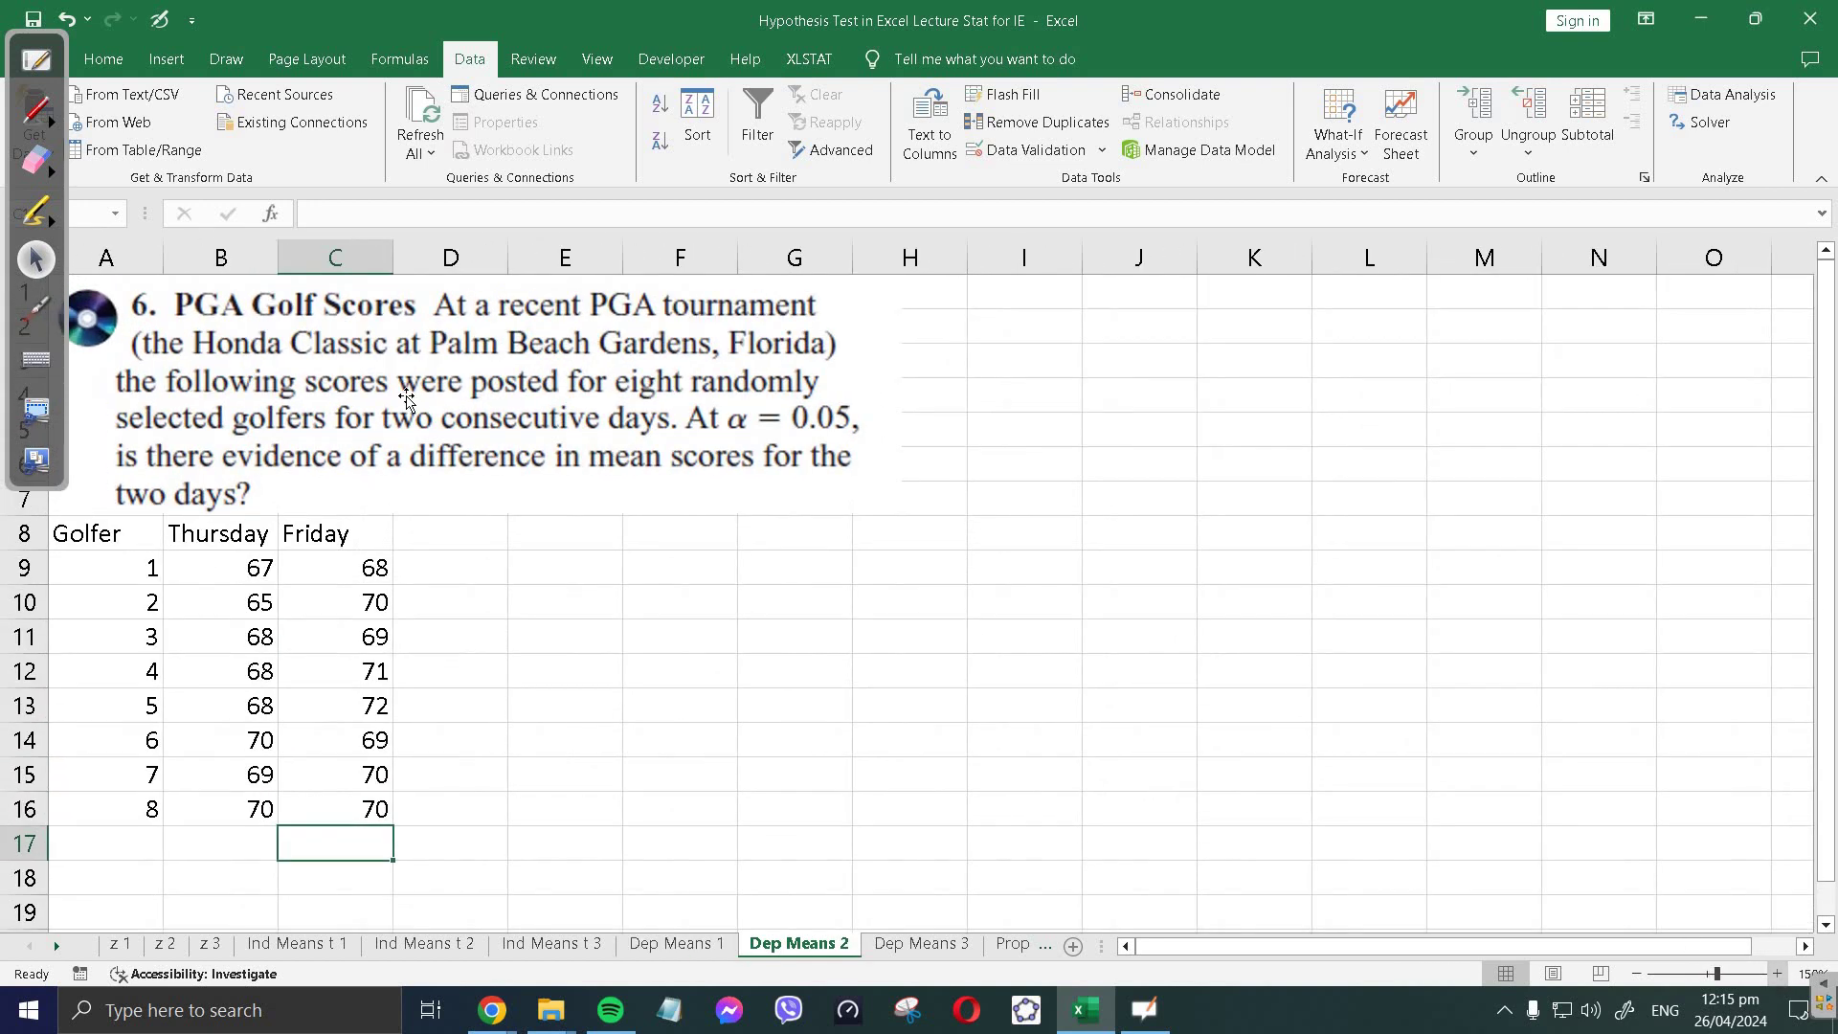
pyautogui.click(38, 308)
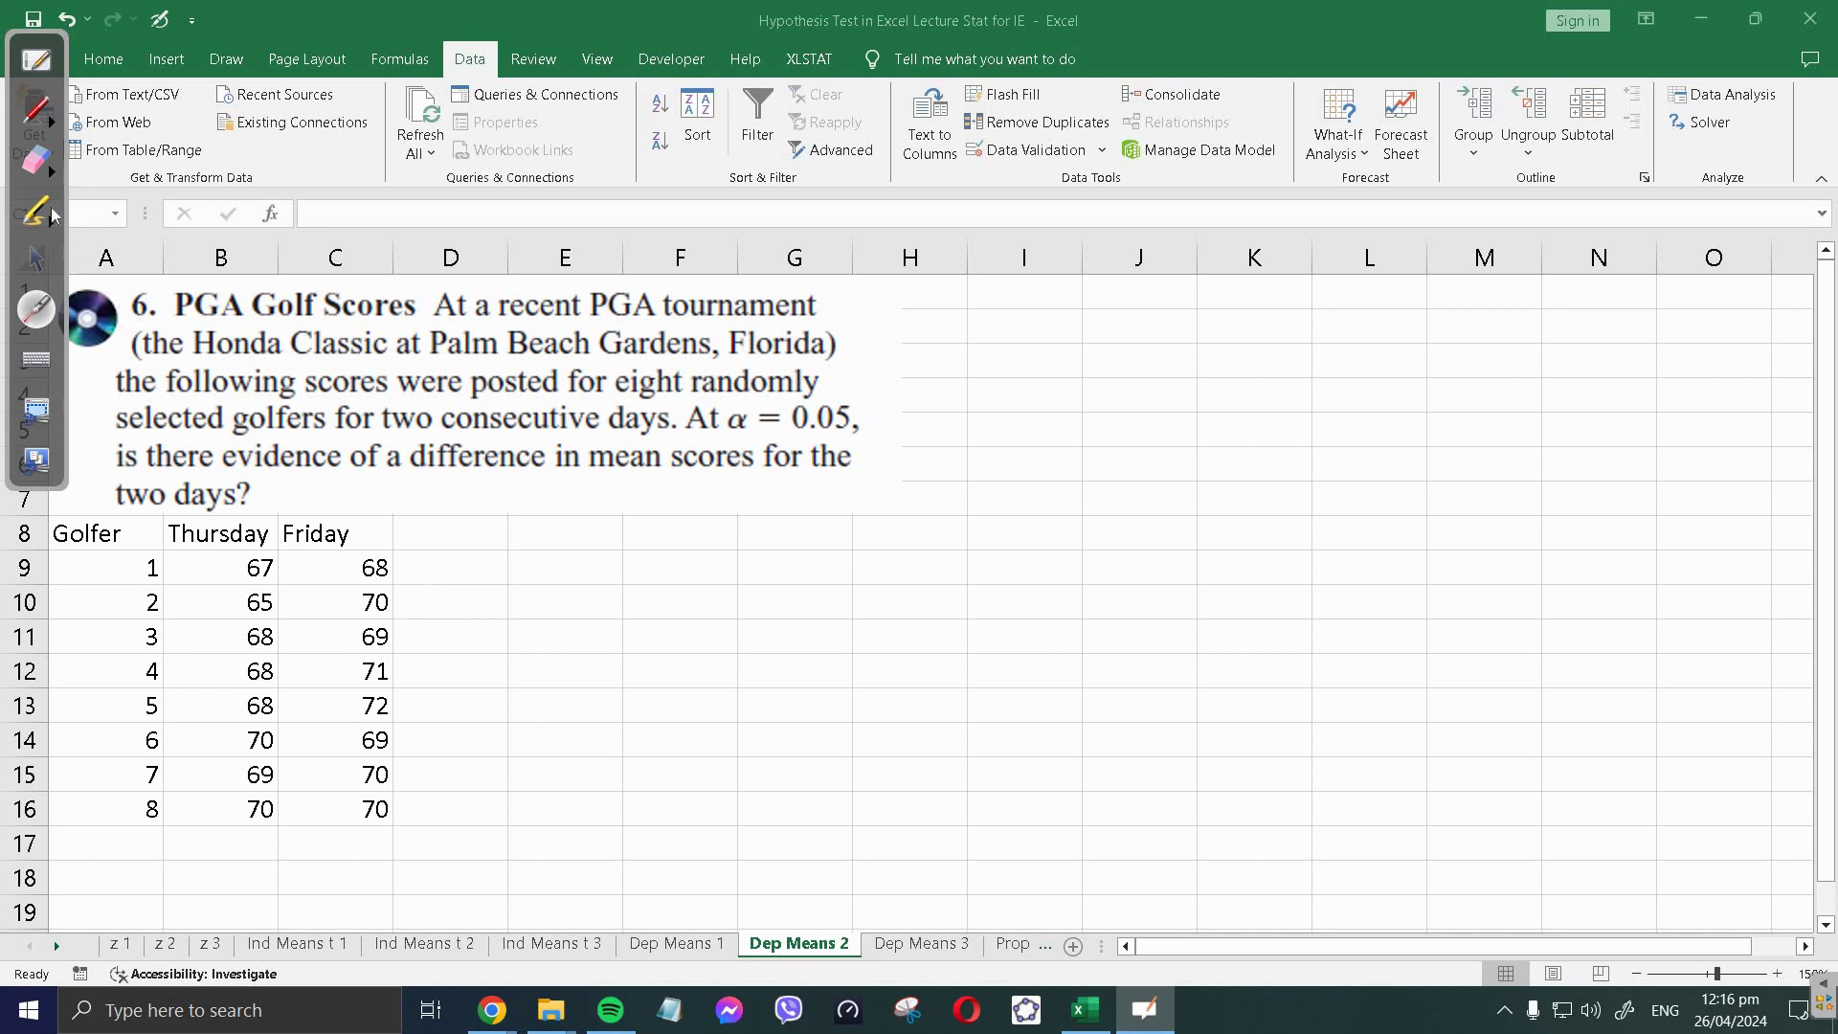
pyautogui.click(37, 259)
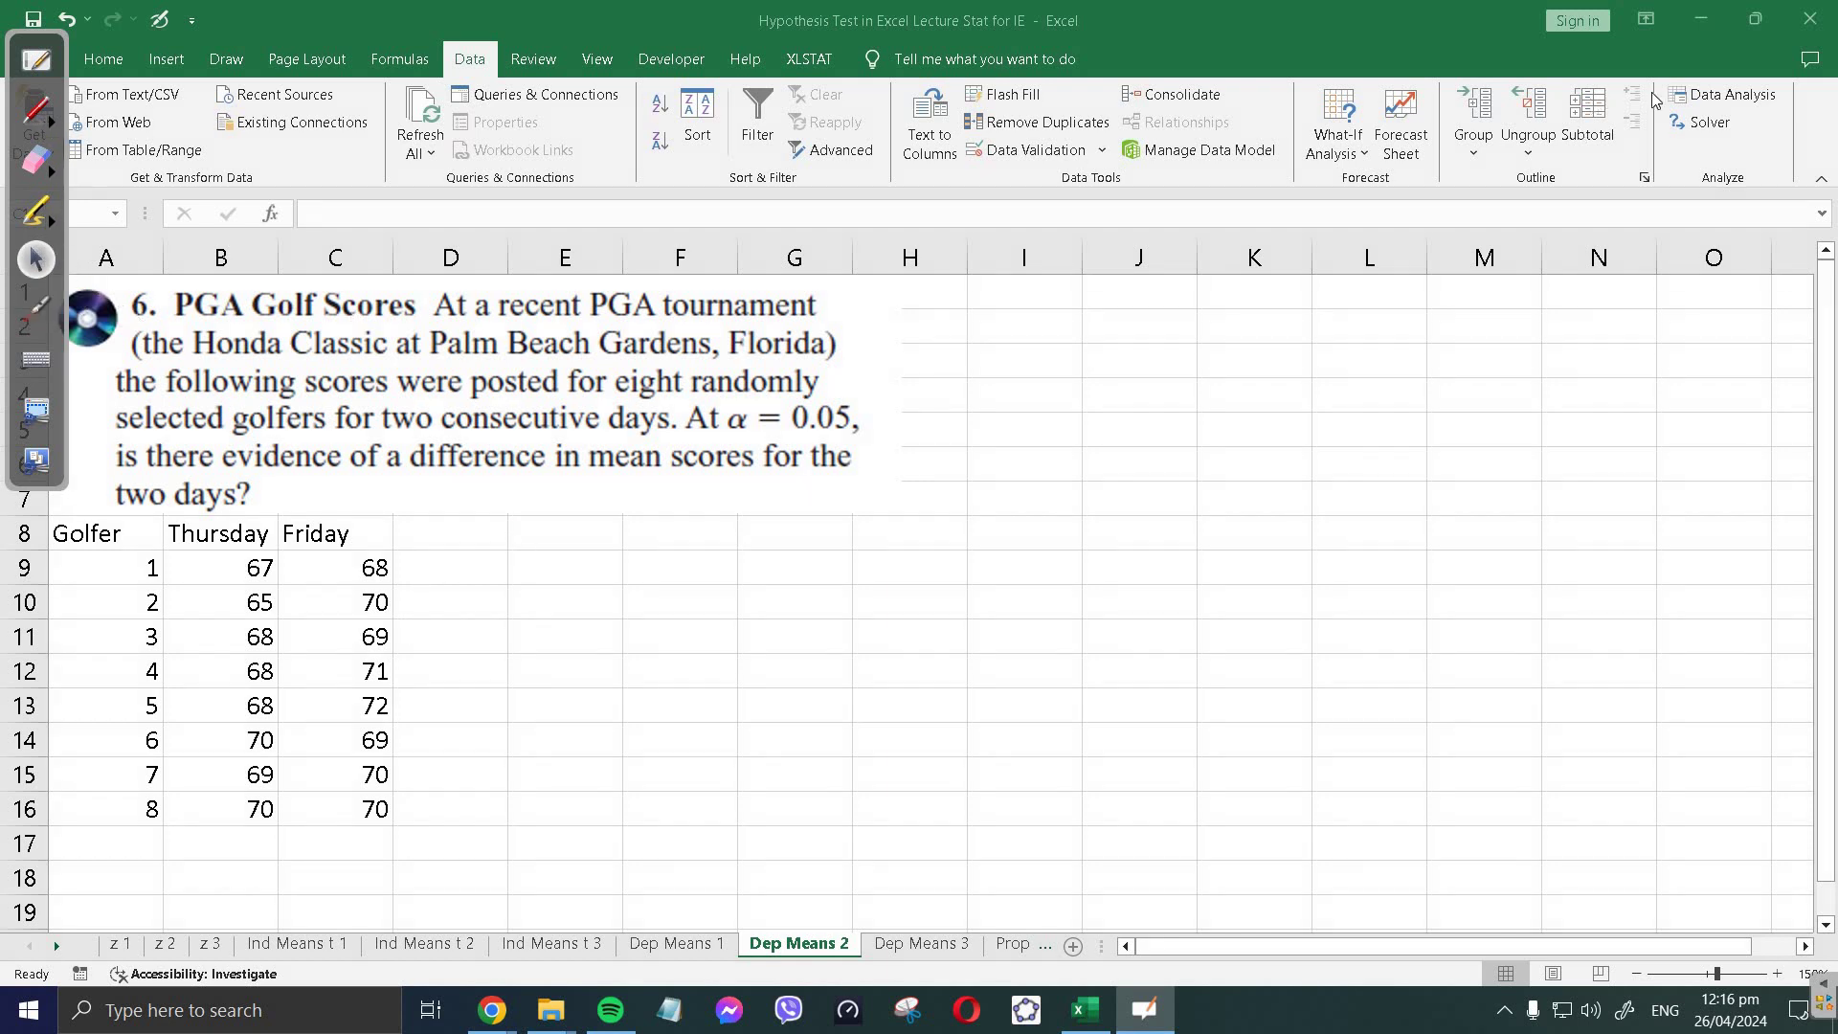
# - Start the "t-Test: Paired Two Sample for Means" analysis for the golf scores
pyautogui.click(335, 843)
pyautogui.click(1724, 94)
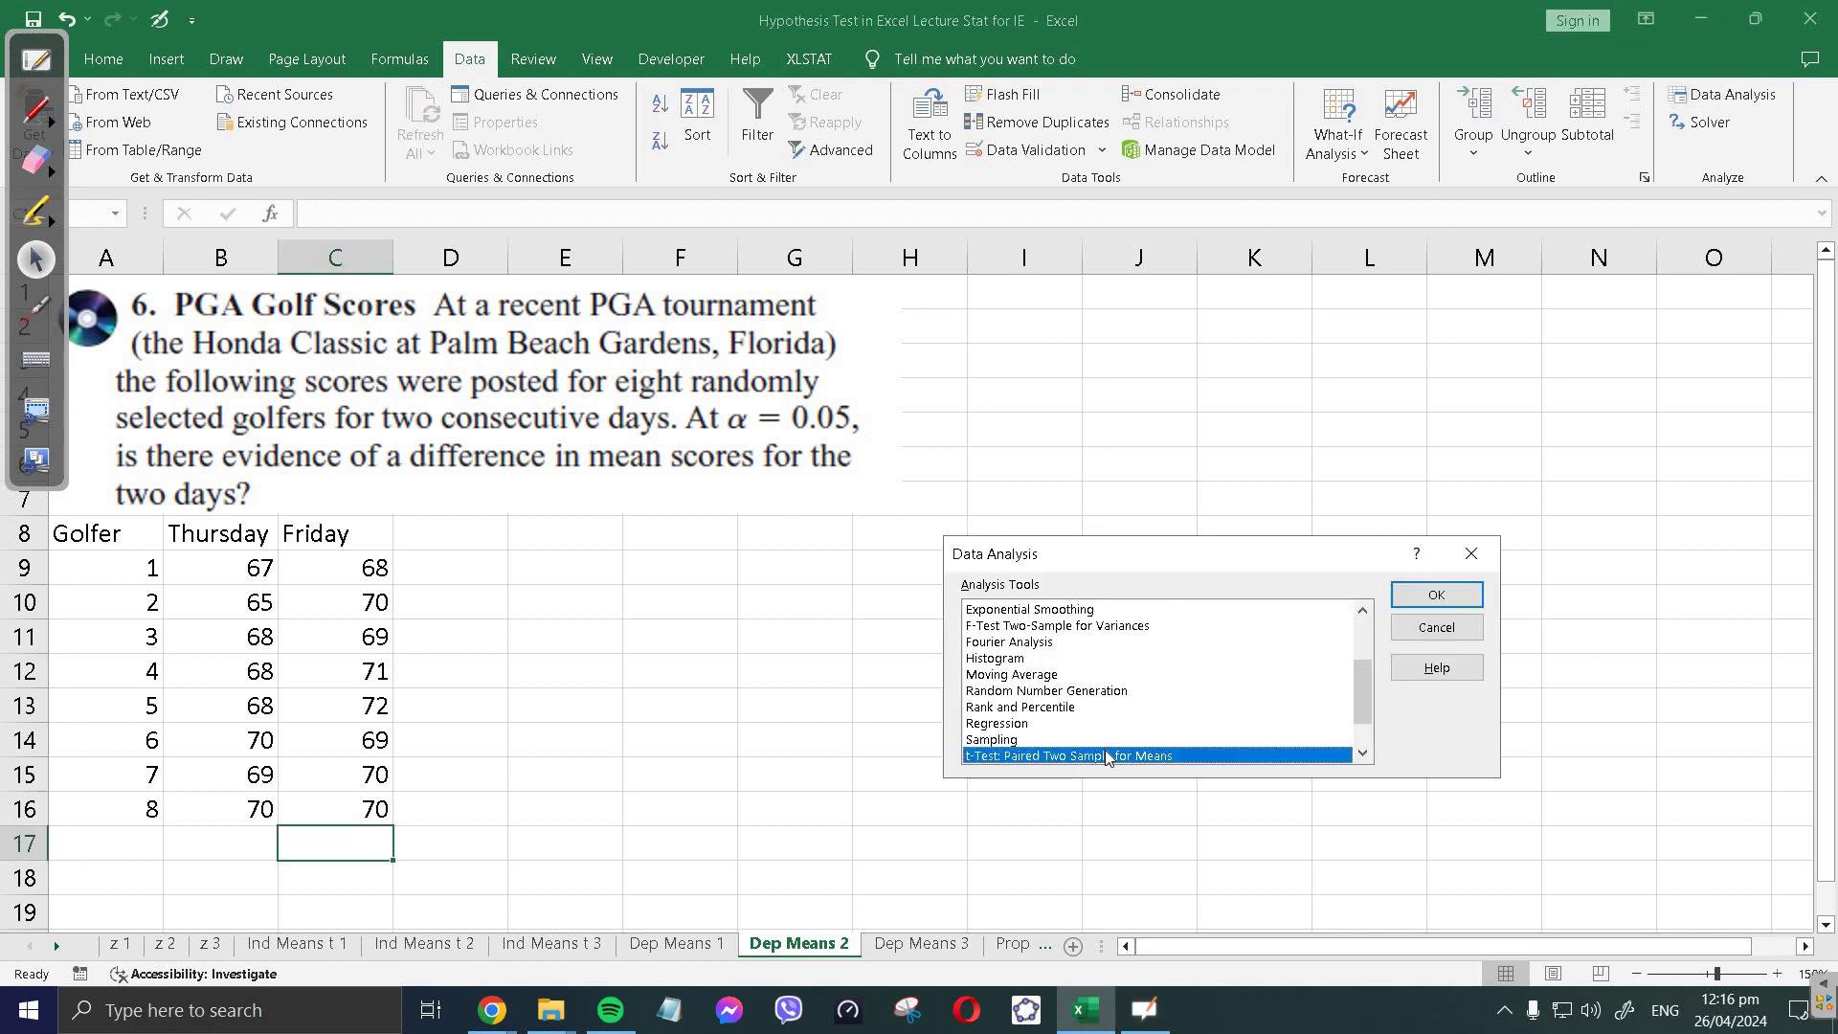
pyautogui.click(1436, 595)
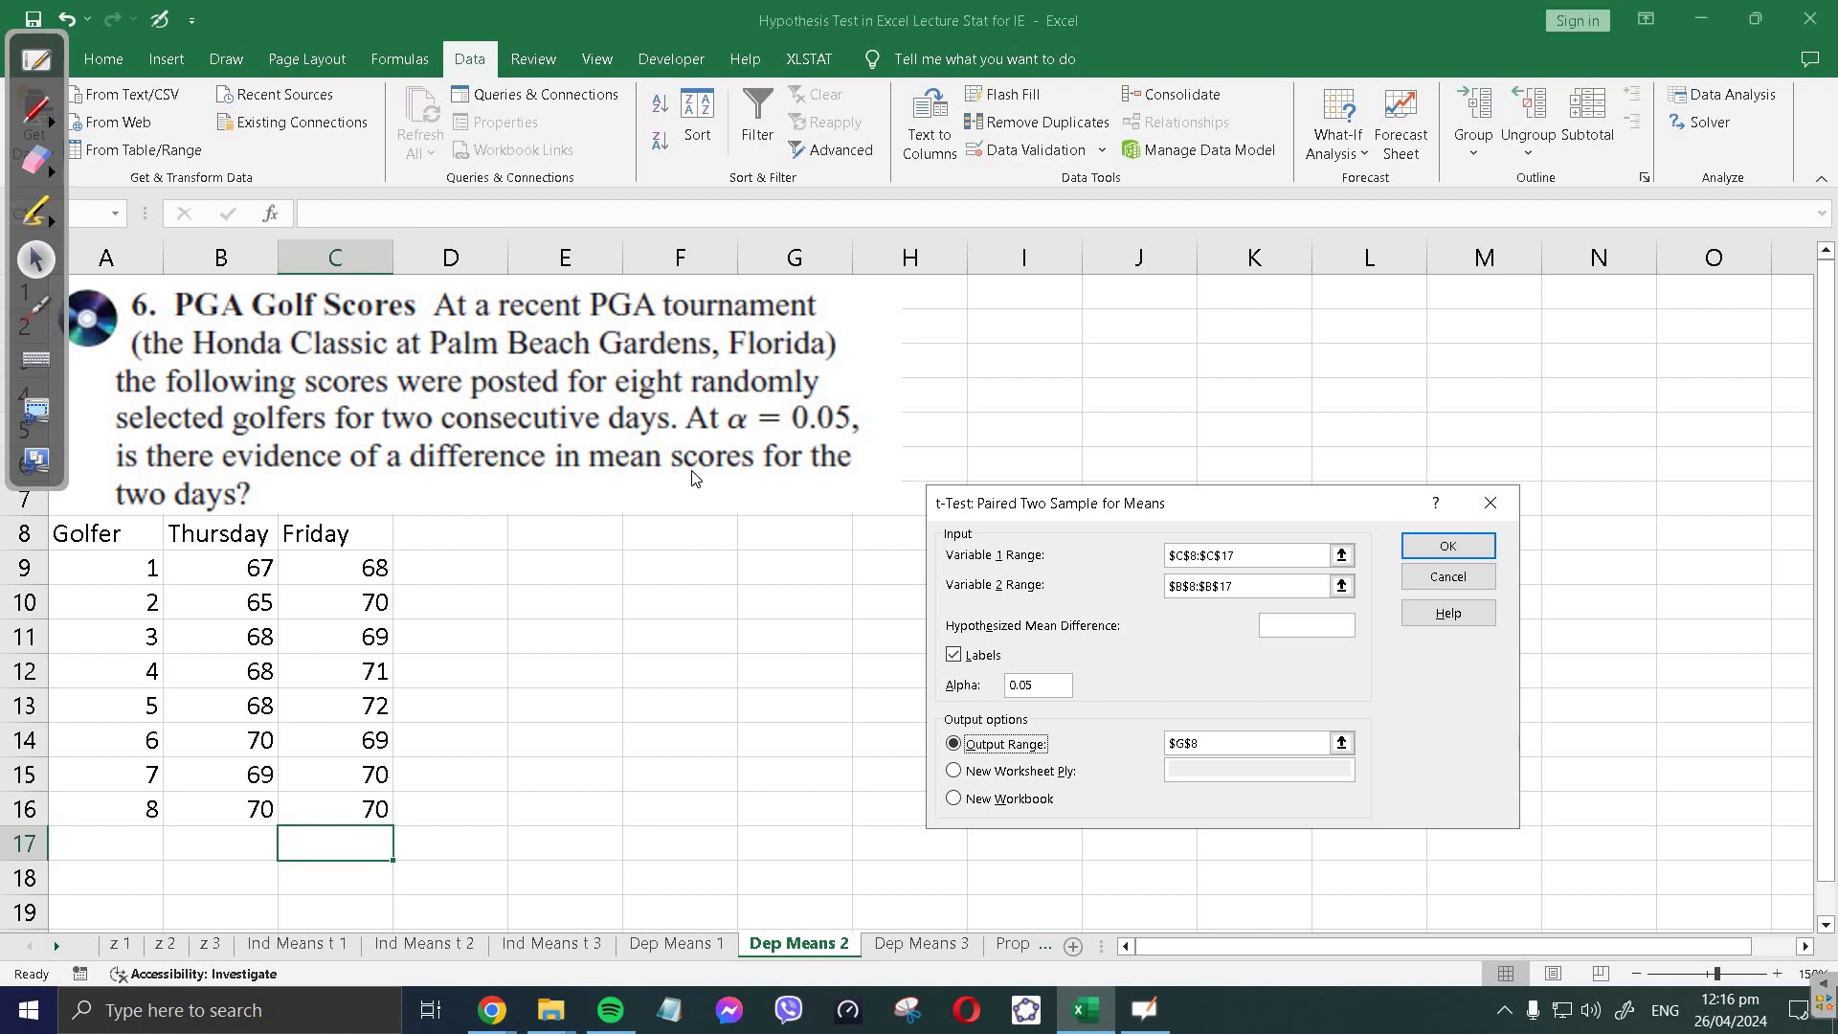
# - Set the Variable 1 range to the Thursday scores B8:B16 and the Variable 2 range to the Friday scores C8:C16
pyautogui.click(1341, 555)
pyautogui.moveTo(246, 532); pyautogui.dragTo(232, 811)
pyautogui.click(1505, 532)
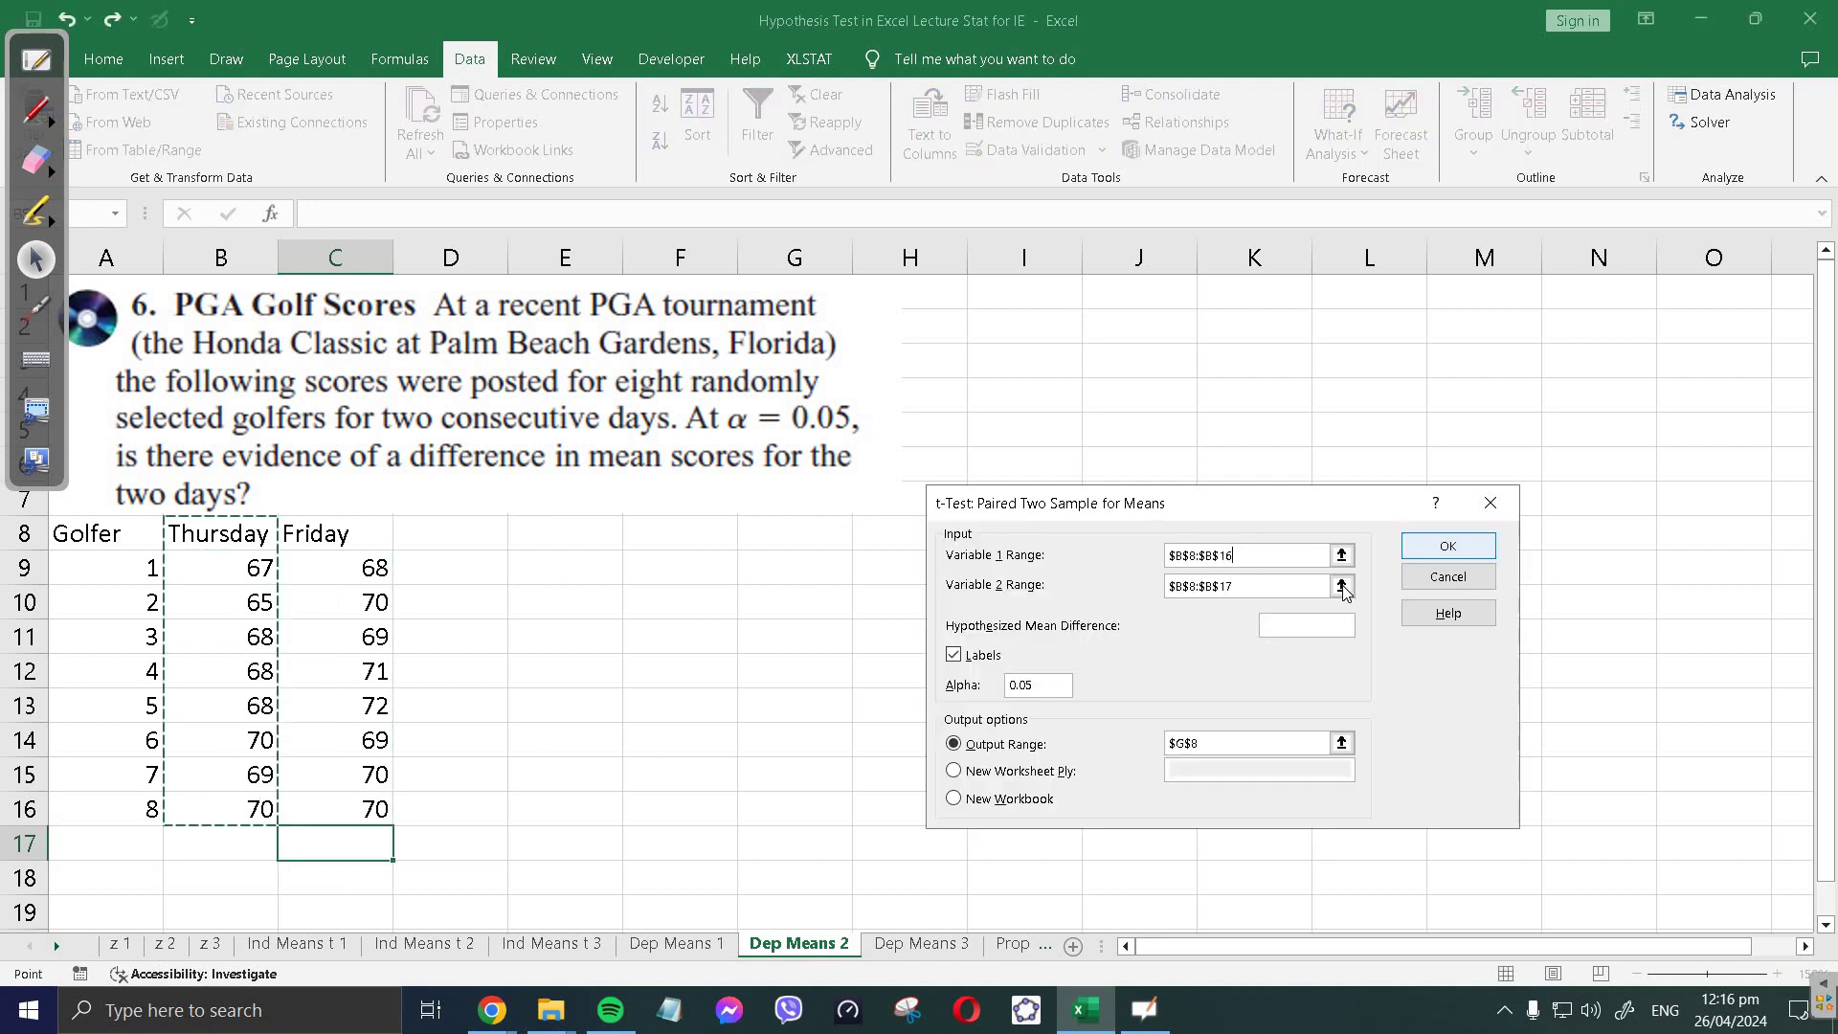
pyautogui.click(1342, 586)
pyautogui.moveTo(345, 534); pyautogui.dragTo(364, 812)
pyautogui.press('Return')
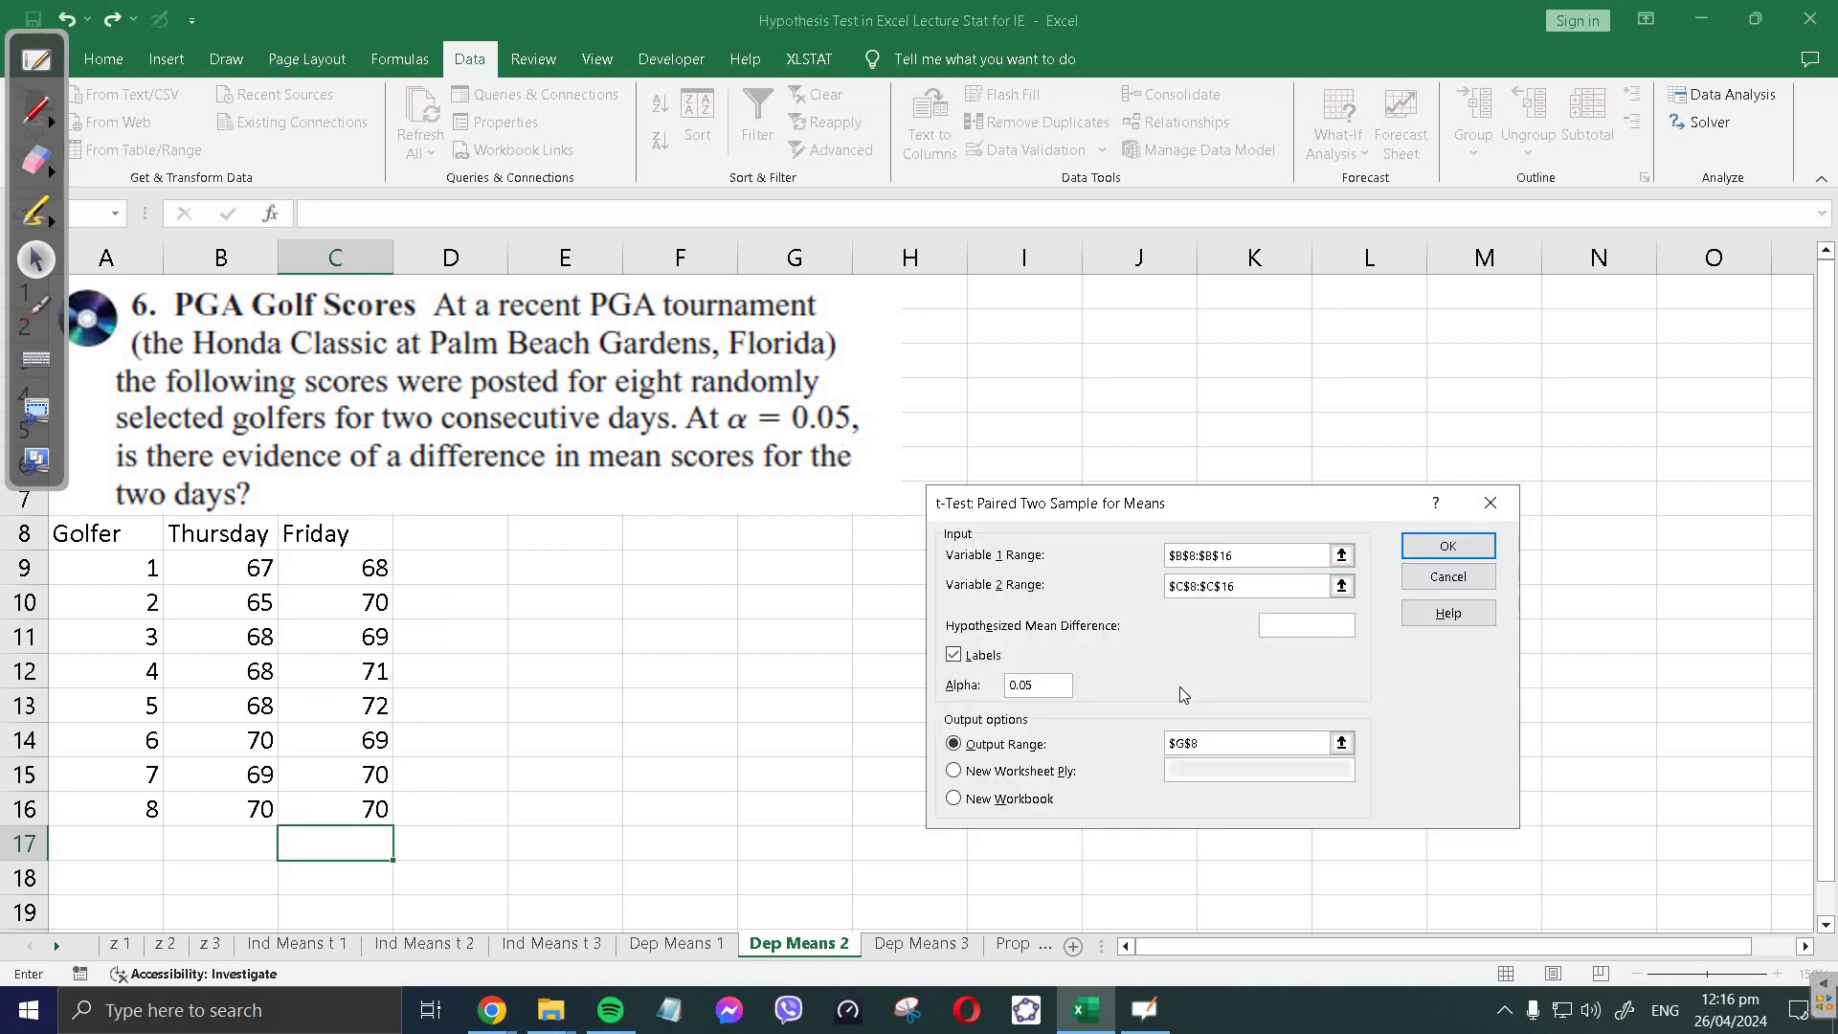
# - Set the output range to cell D8 and run the paired t-test
pyautogui.click(1342, 742)
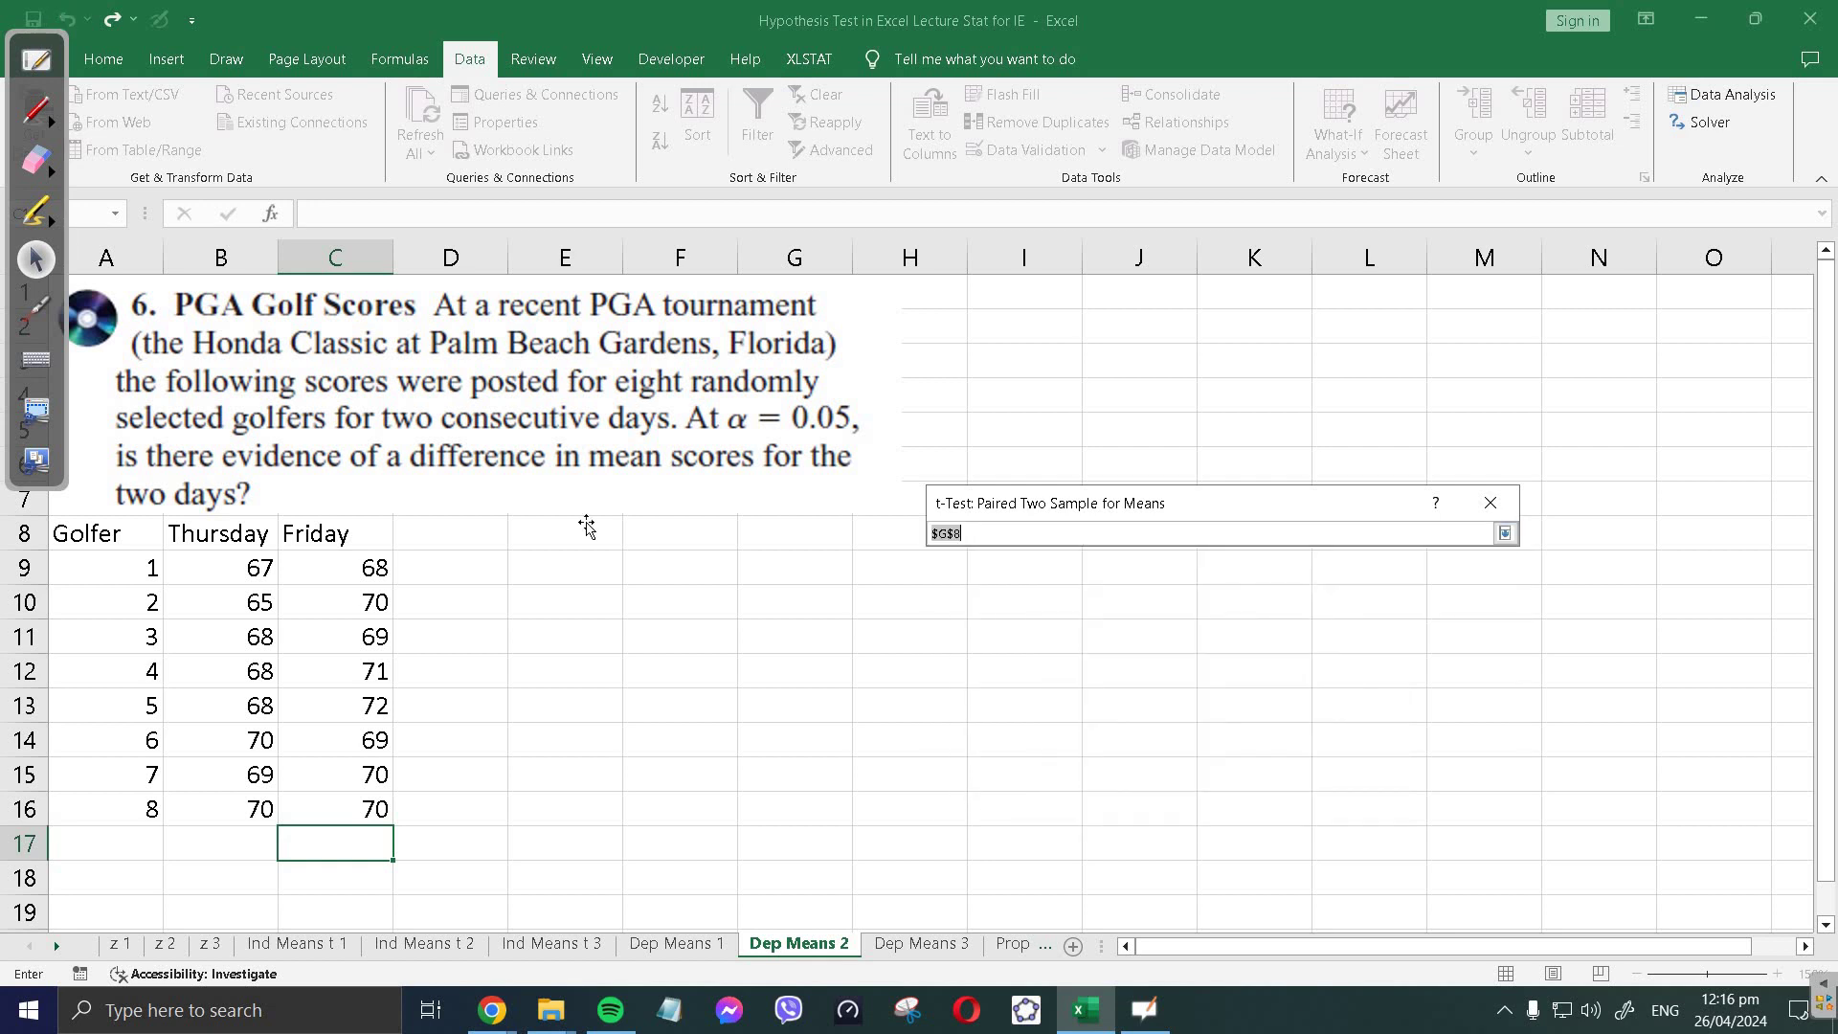
pyautogui.click(494, 534)
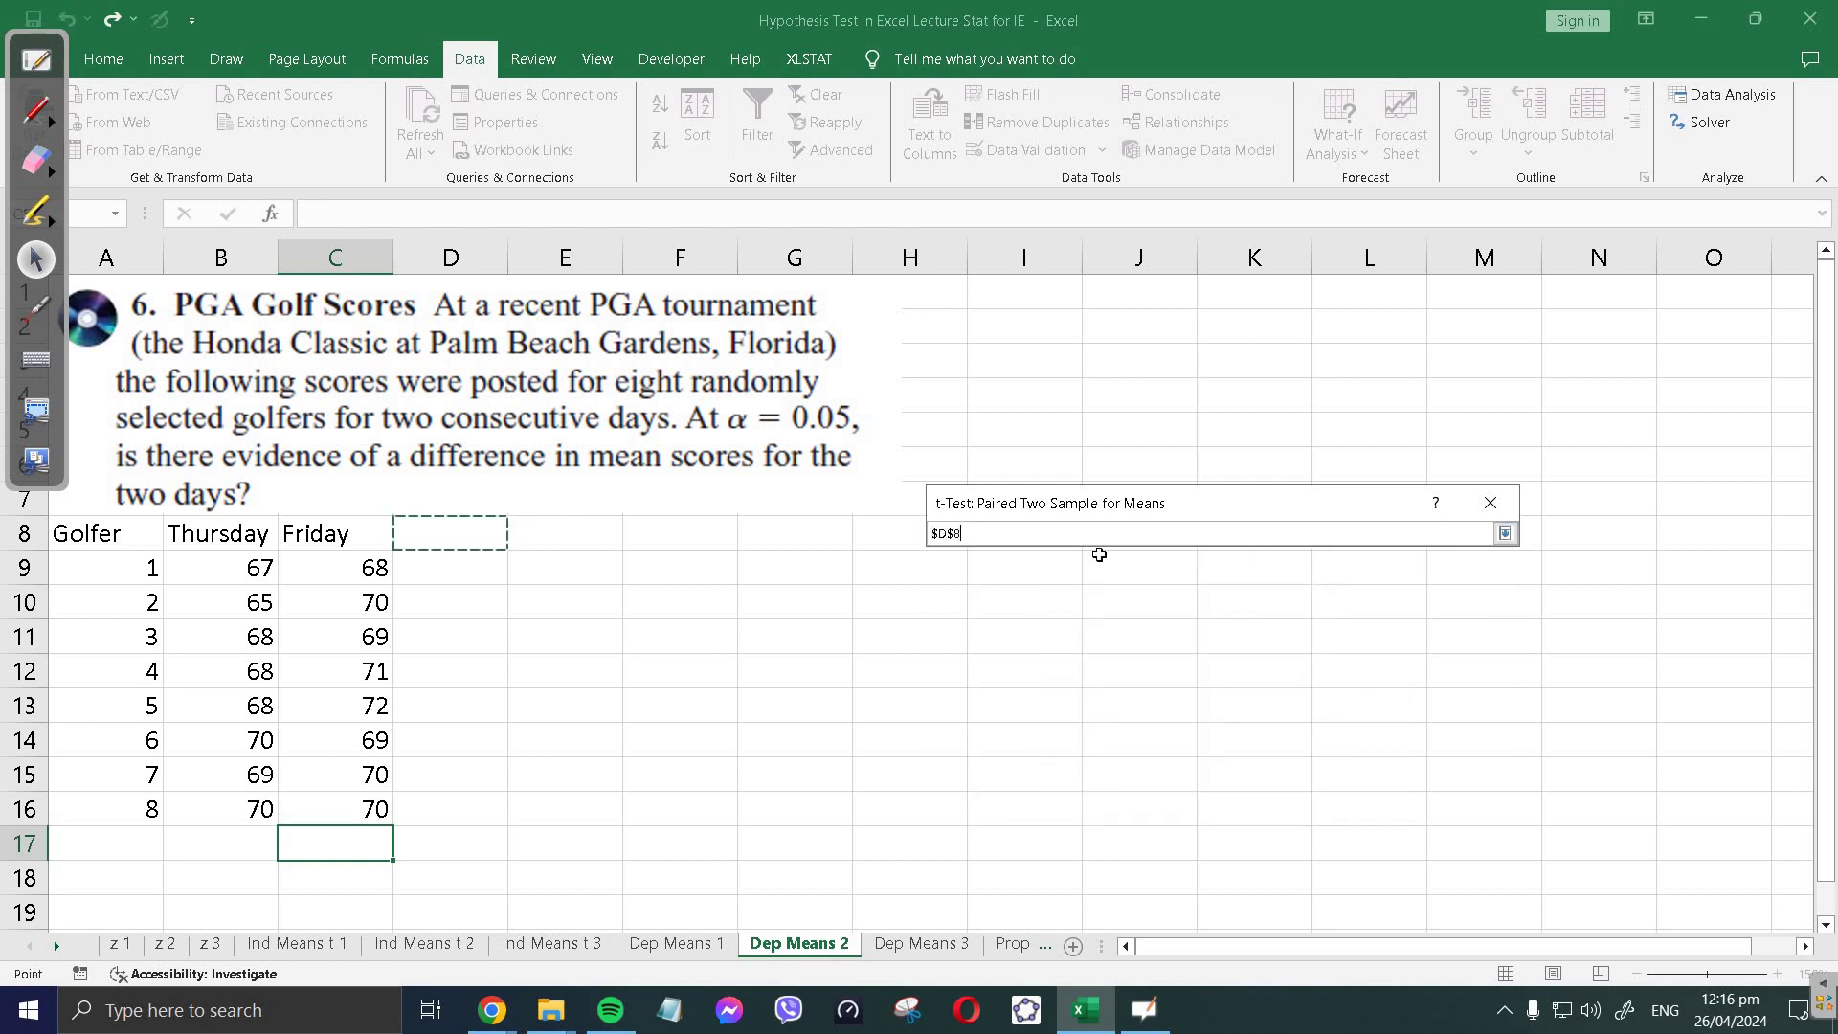
pyautogui.press('Return')
pyautogui.click(1454, 551)
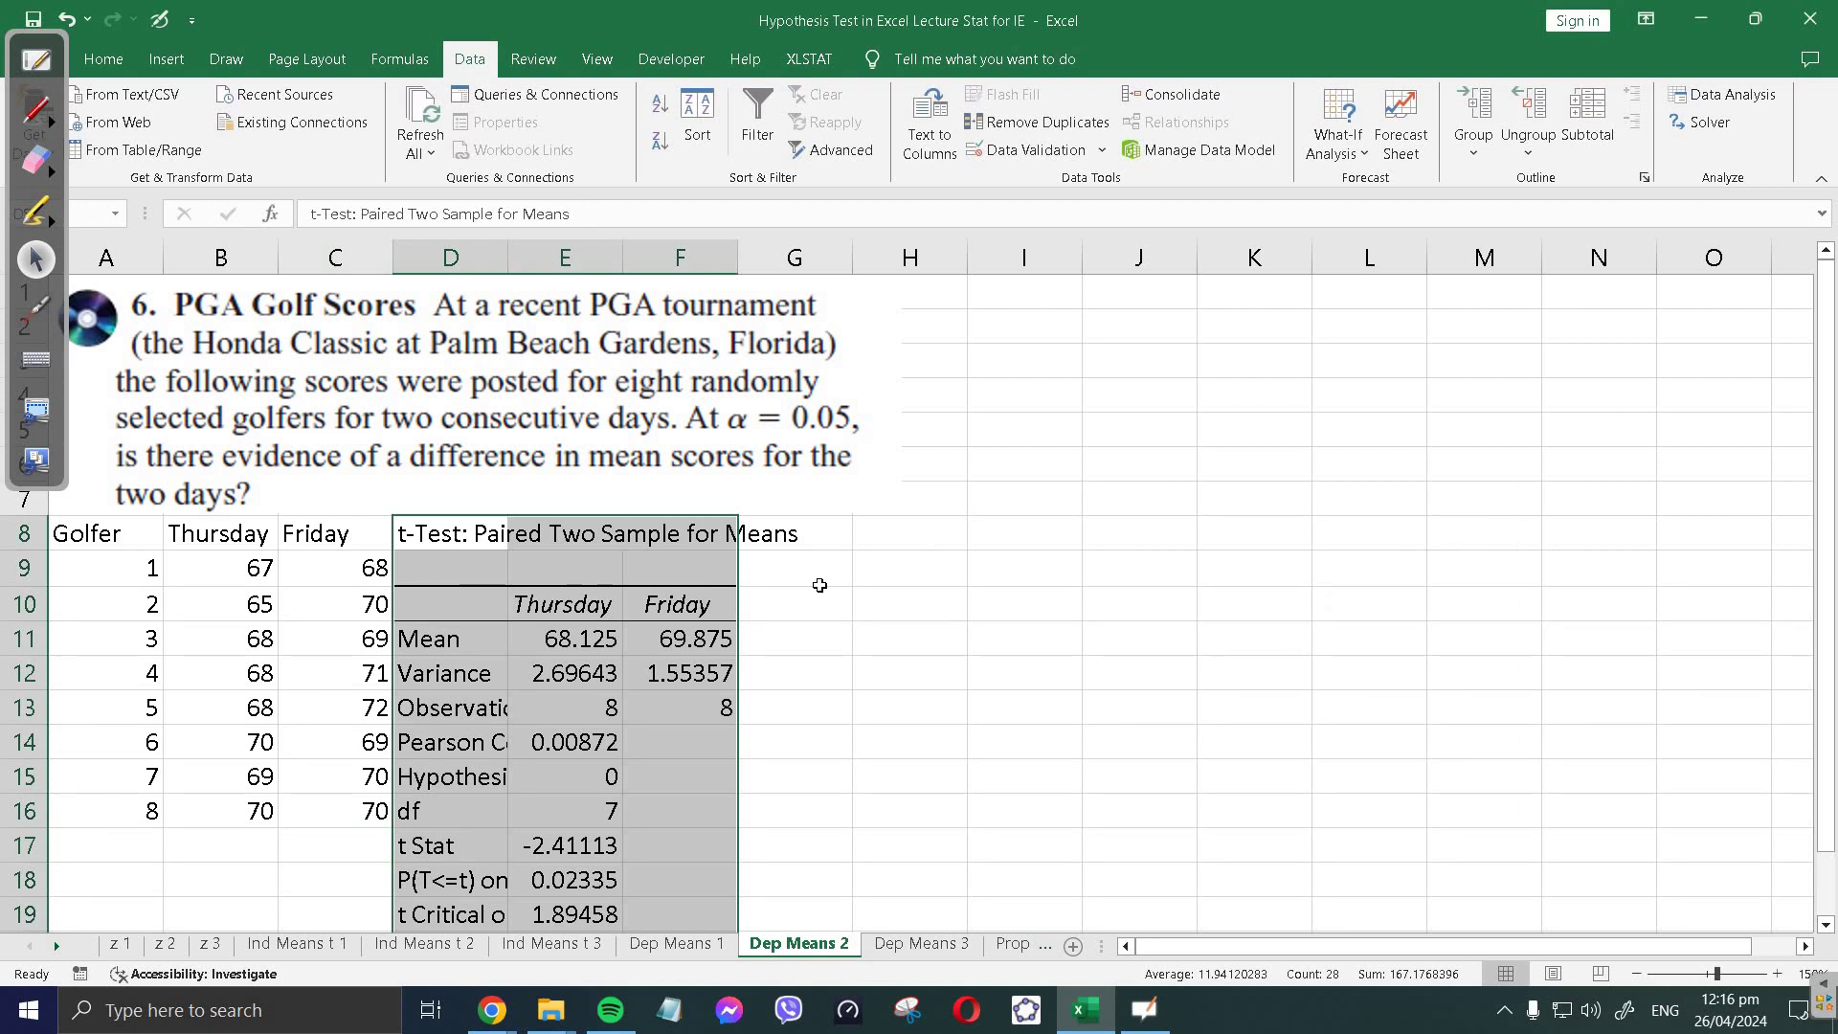
# - Widen column D so that more of the golf scores t-test labels can be read
pyautogui.scroll(-1, 819, 585)
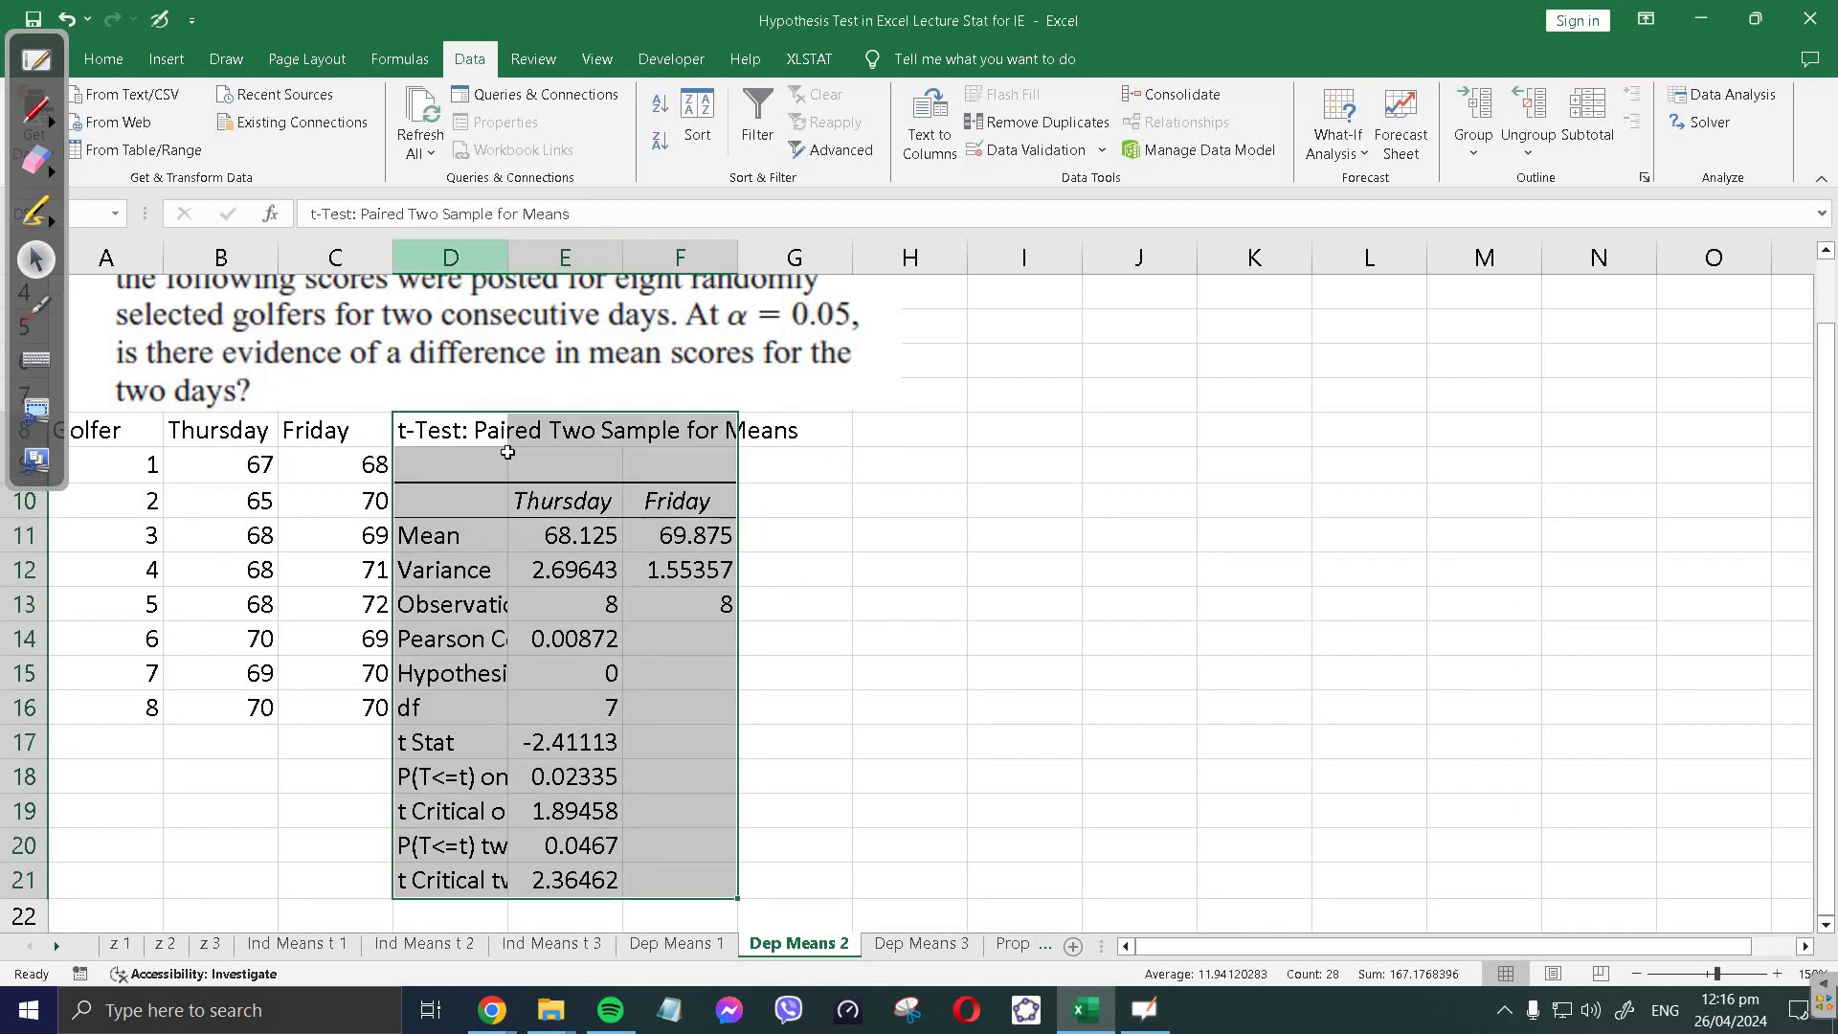
pyautogui.click(513, 493)
pyautogui.moveTo(513, 258); pyautogui.dragTo(570, 259)
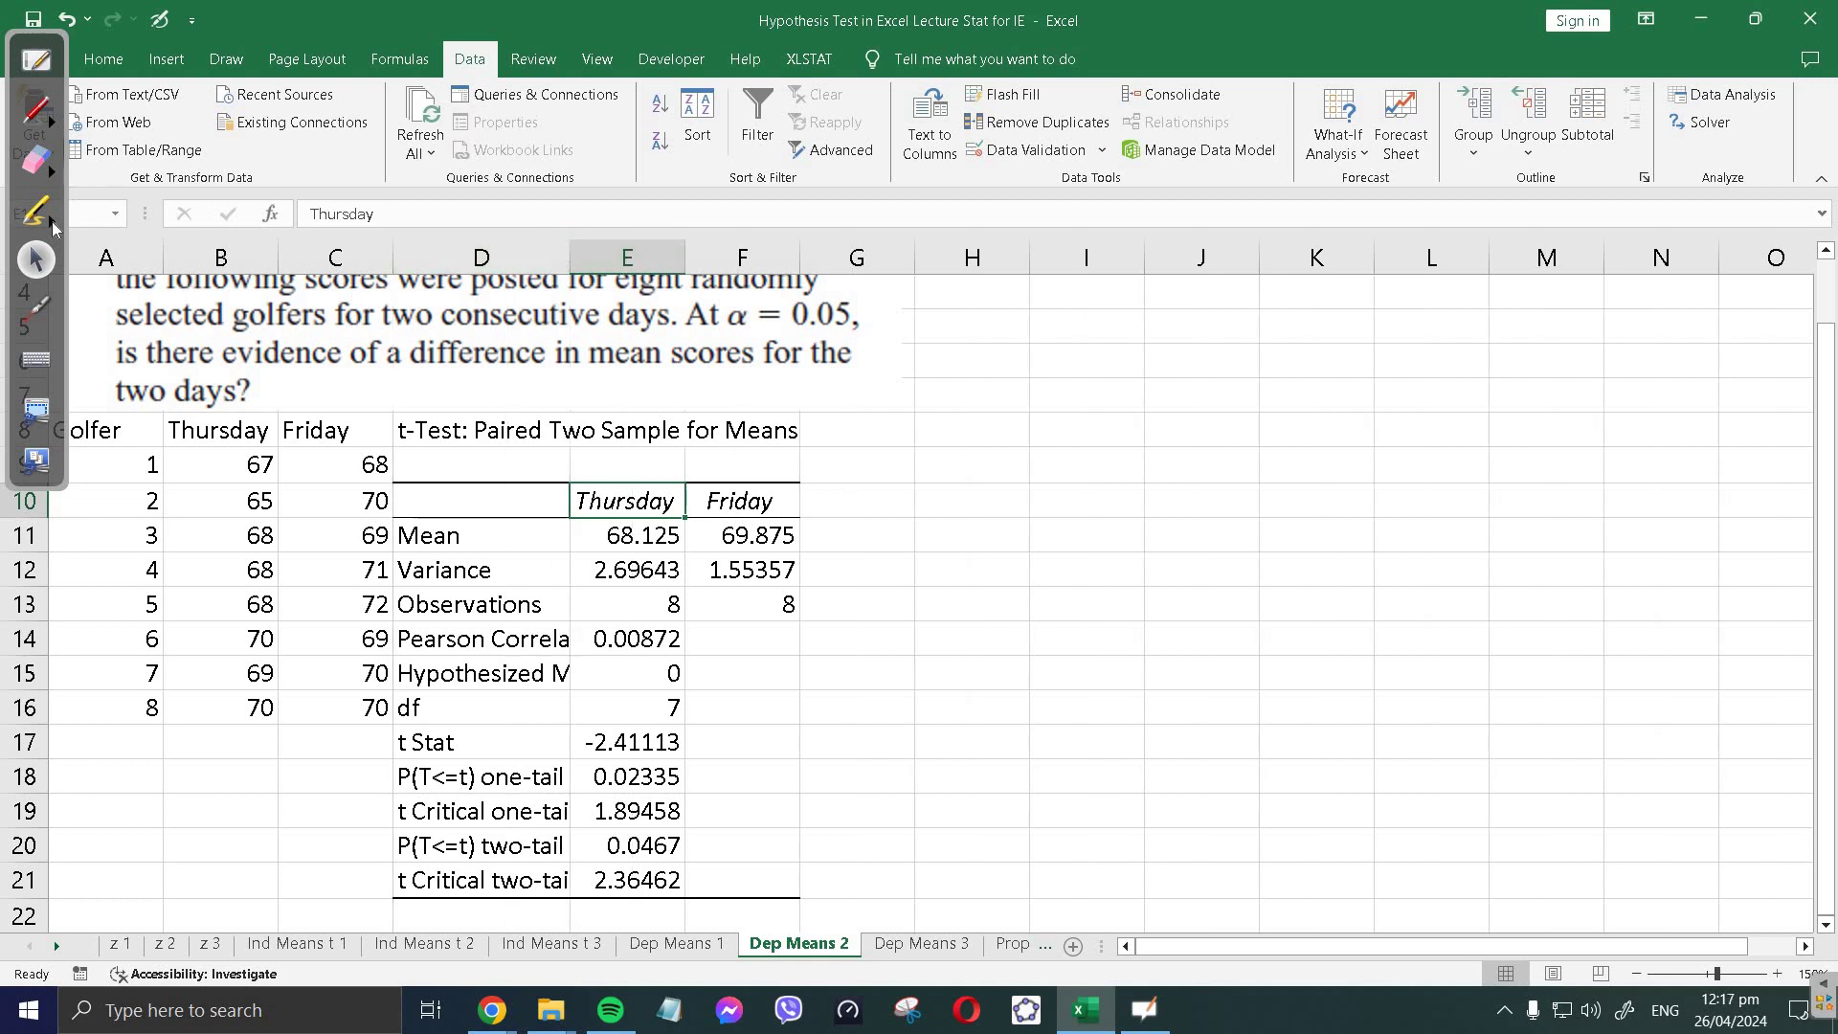
# - Highlight the phrase "difference in mean scores for the two days?" in blue in the golf scores question
pyautogui.click(52, 221)
pyautogui.click(173, 231)
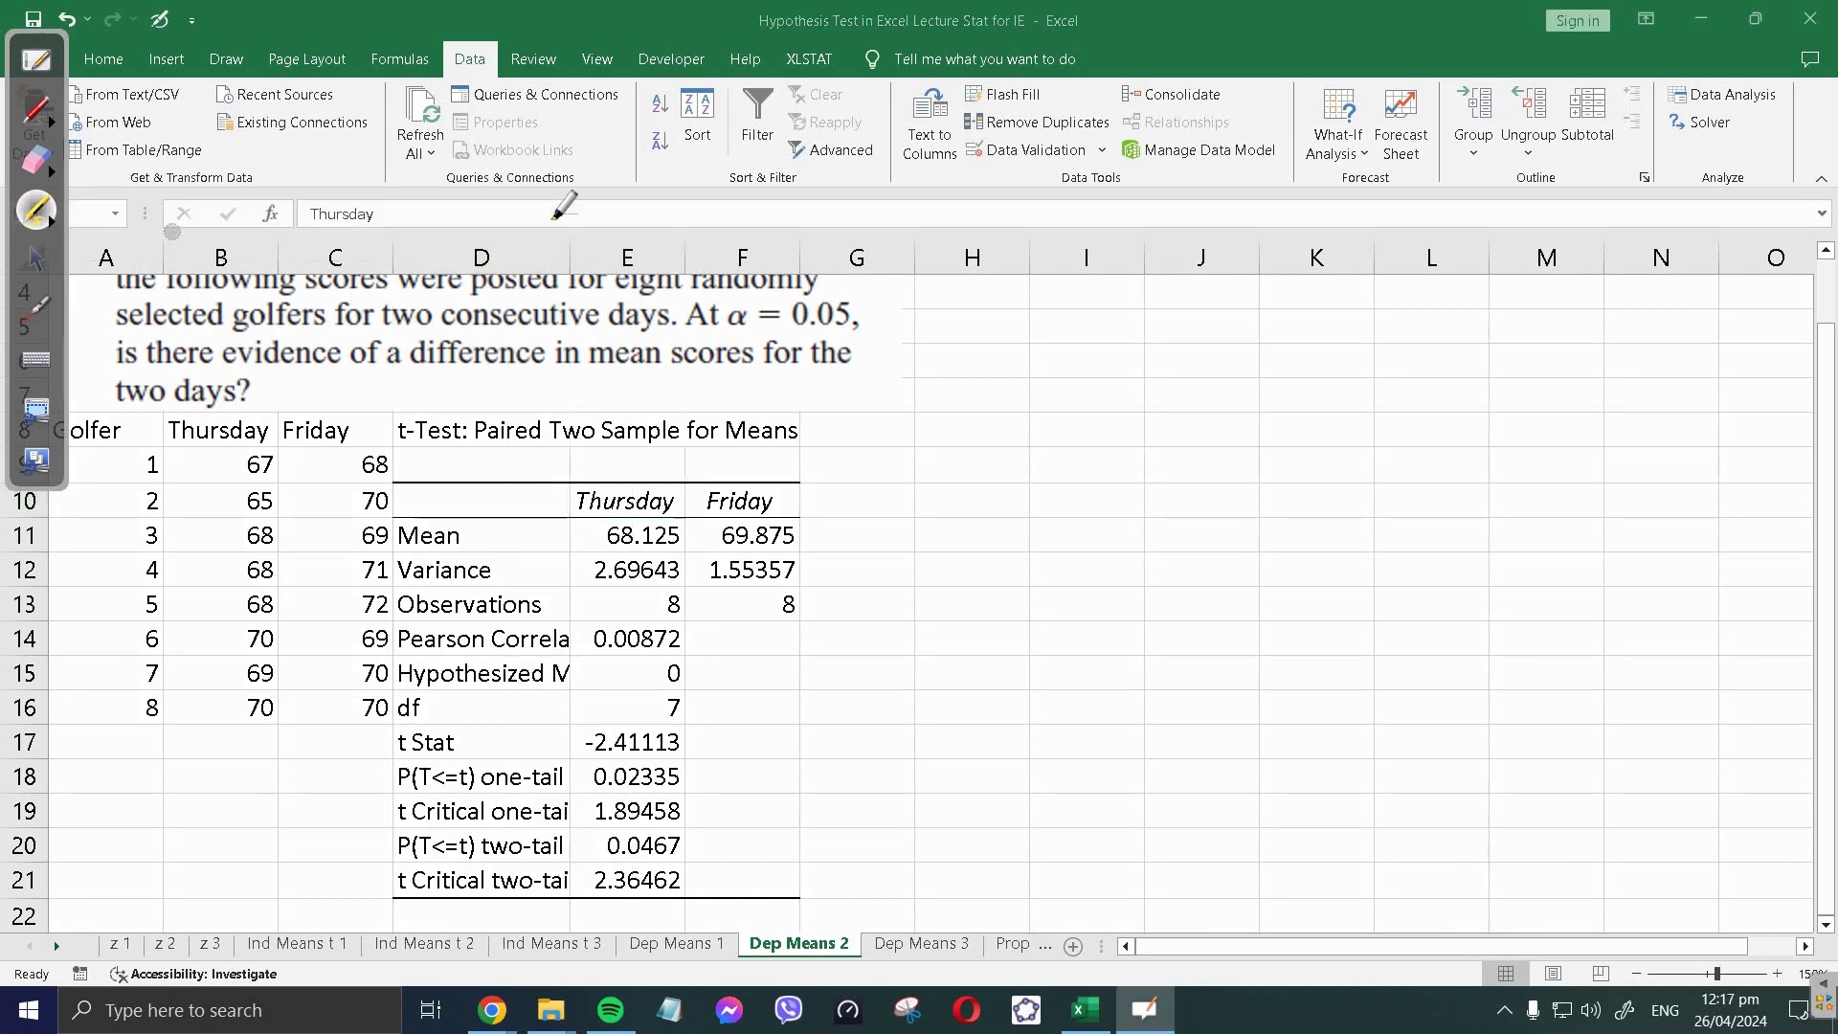
pyautogui.moveTo(401, 355); pyautogui.dragTo(855, 354)
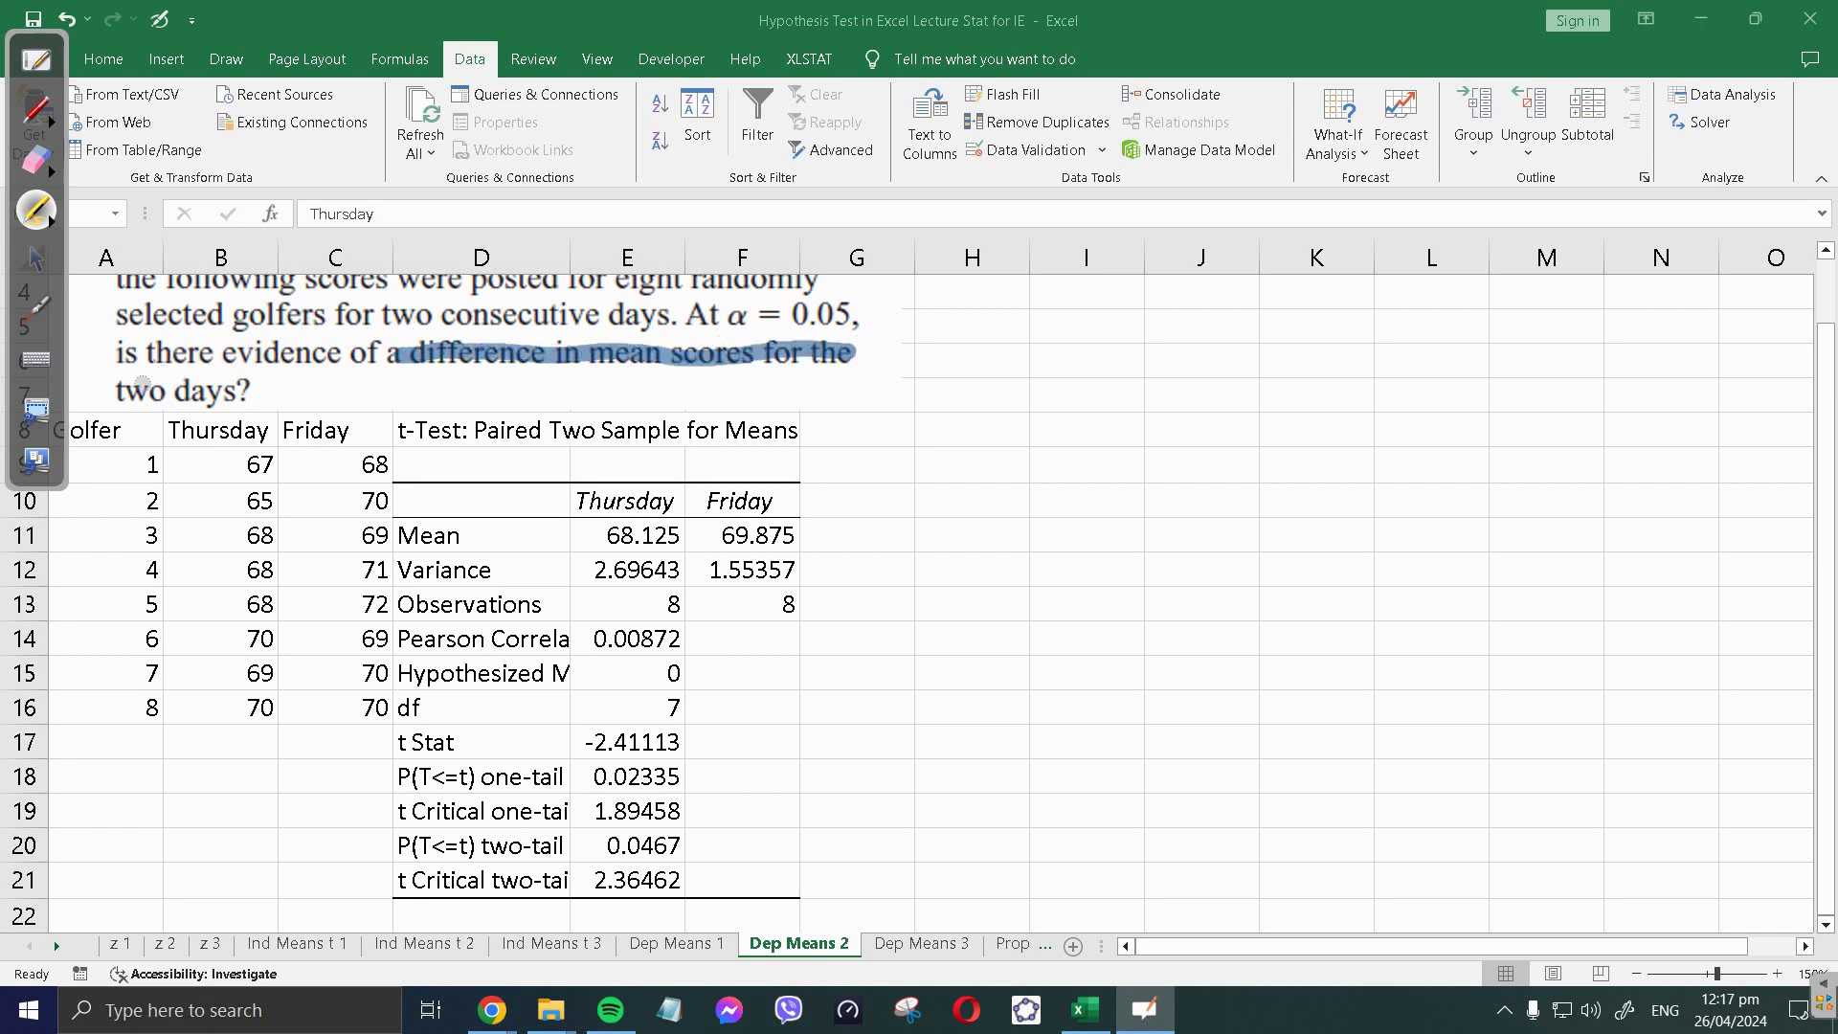
pyautogui.moveTo(124, 390); pyautogui.dragTo(271, 390)
# - Handwrite a circled "a" with the hypothesis labels "Ho:" and "Ha:" in the blank area beside the question
pyautogui.click(52, 124)
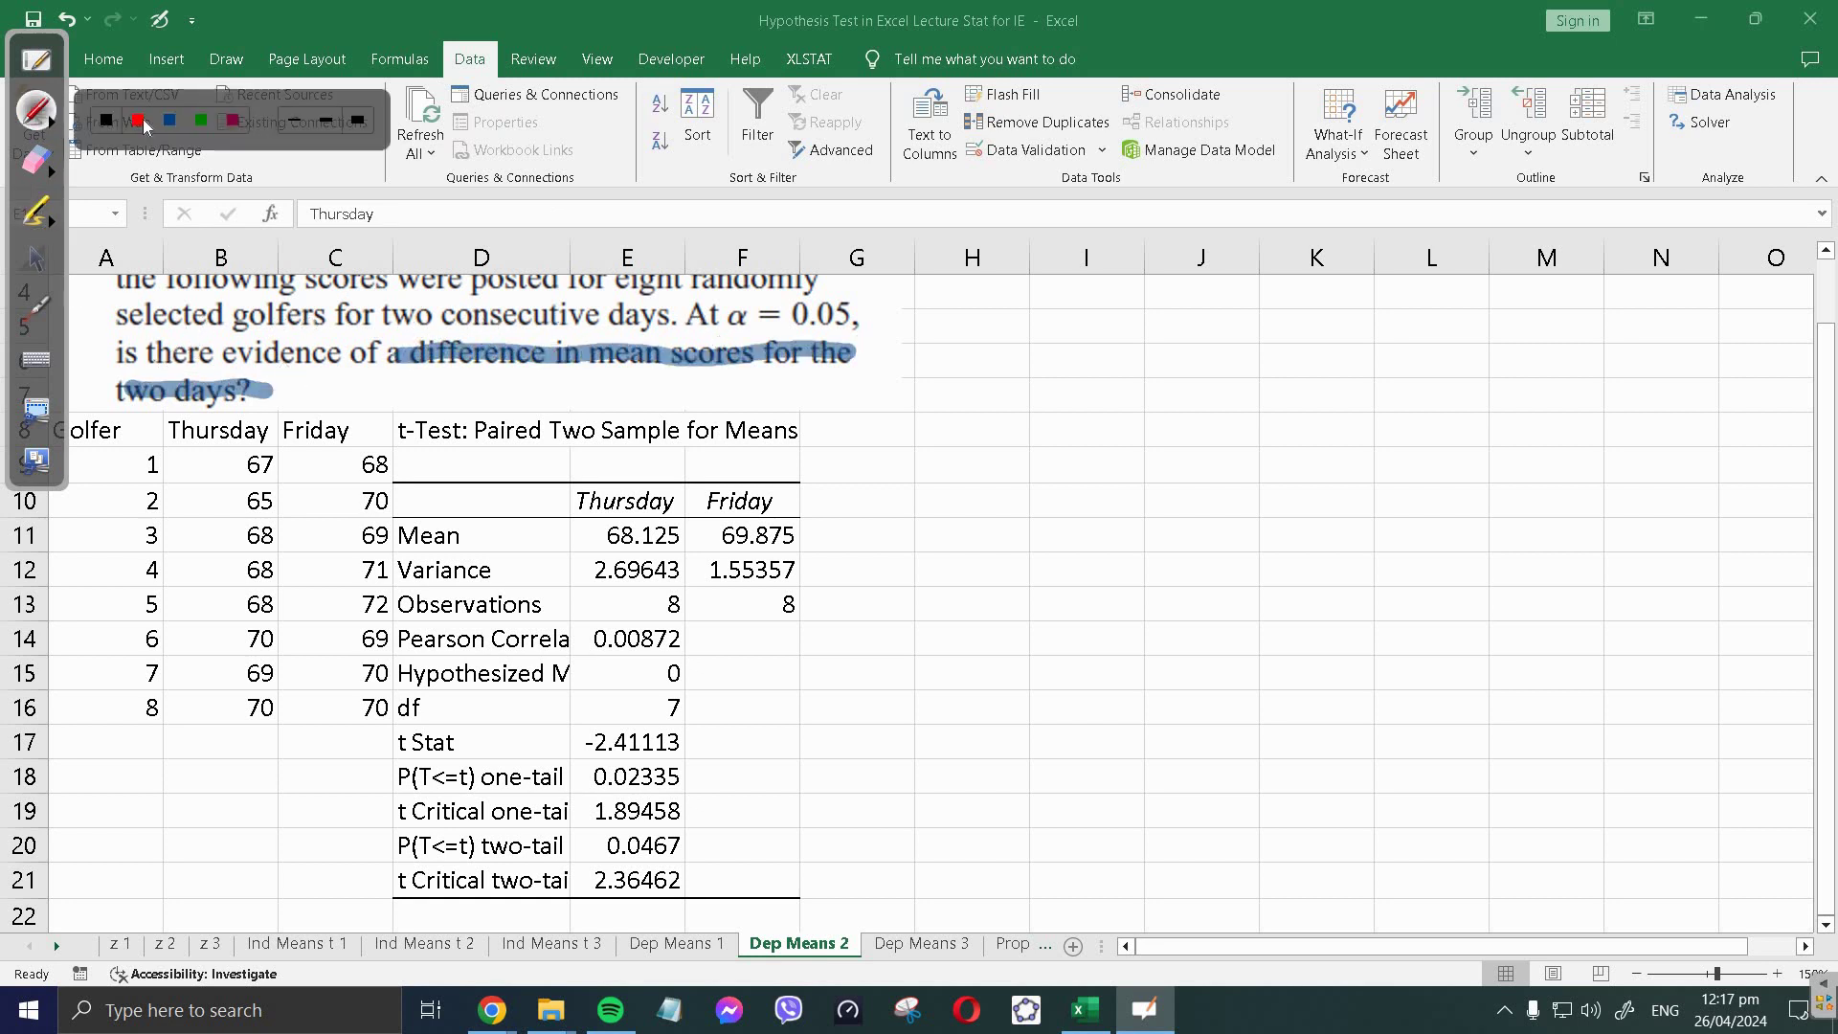
pyautogui.moveTo(962, 335)
pyautogui.mouseDown()
pyautogui.moveTo(934, 316)
pyautogui.moveTo(958, 306)
pyautogui.moveTo(1019, 395)
pyautogui.moveTo(1041, 364)
pyautogui.moveTo(1012, 496)
pyautogui.moveTo(1039, 496)
pyautogui.mouseUp()
pyautogui.moveTo(1050, 473); pyautogui.dragTo(1044, 493)
pyautogui.moveTo(1058, 455); pyautogui.dragTo(1057, 479)
pyautogui.moveTo(1062, 350); pyautogui.dragTo(1063, 353)
pyautogui.moveTo(1063, 365); pyautogui.dragTo(1063, 368)
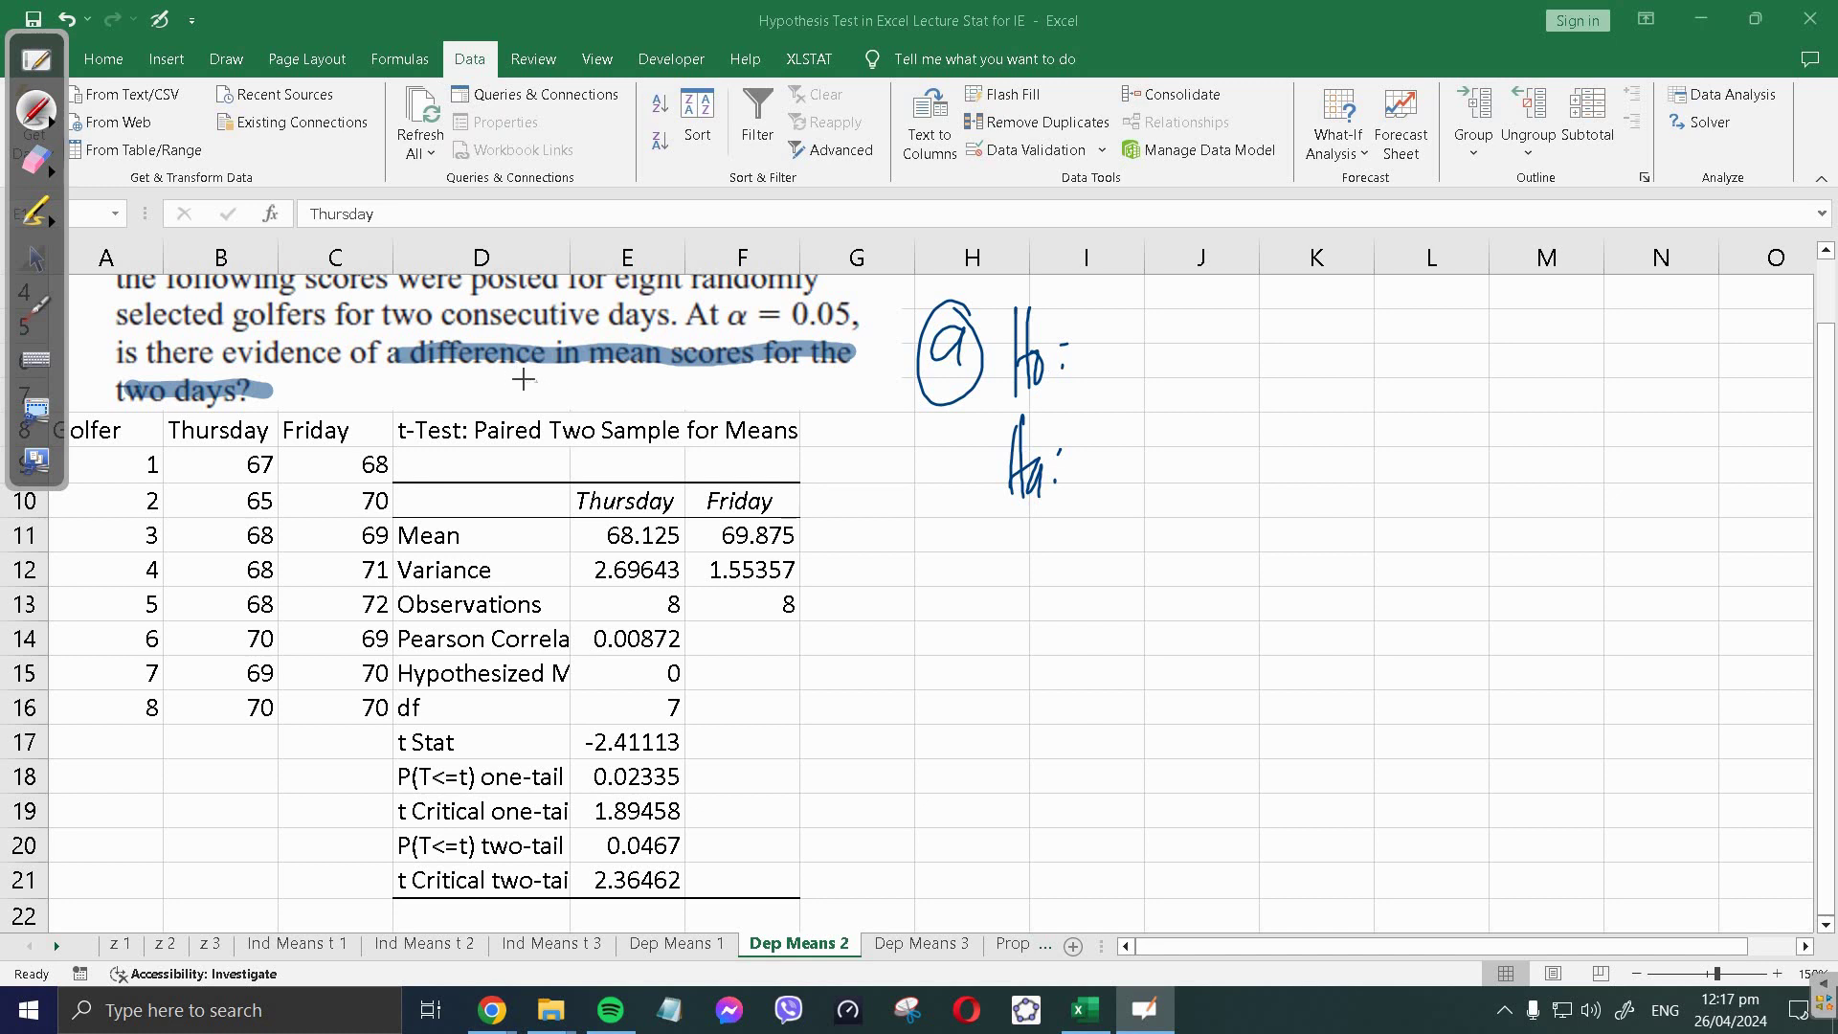
# - Handwrite μT ≠ μF beneath the highlighted phrase in the question
pyautogui.moveTo(491, 404)
pyautogui.mouseDown()
pyautogui.moveTo(527, 391)
pyautogui.moveTo(566, 422)
pyautogui.mouseUp()
pyautogui.moveTo(593, 414)
pyautogui.mouseDown()
pyautogui.moveTo(618, 372)
pyautogui.moveTo(643, 394)
pyautogui.mouseUp()
pyautogui.moveTo(635, 393)
pyautogui.mouseDown()
pyautogui.moveTo(634, 421)
pyautogui.moveTo(659, 404)
pyautogui.mouseUp()
# - Complete the handwritten hypotheses with μT ≠ μF after "Ha:" and μT = μF after "Ho:"
pyautogui.moveTo(1106, 442); pyautogui.dragTo(1189, 462)
pyautogui.moveTo(1189, 428)
pyautogui.mouseDown()
pyautogui.moveTo(1170, 494)
pyautogui.moveTo(1231, 443)
pyautogui.moveTo(1245, 500)
pyautogui.mouseUp()
pyautogui.moveTo(1235, 471); pyautogui.dragTo(1251, 469)
pyautogui.moveTo(1102, 329)
pyautogui.mouseDown()
pyautogui.moveTo(1138, 358)
pyautogui.moveTo(1137, 386)
pyautogui.mouseUp()
pyautogui.moveTo(1132, 364)
pyautogui.mouseDown()
pyautogui.moveTo(1214, 356)
pyautogui.moveTo(1198, 351)
pyautogui.mouseUp()
pyautogui.moveTo(1189, 387)
pyautogui.mouseDown()
pyautogui.moveTo(1235, 325)
pyautogui.moveTo(1247, 373)
pyautogui.mouseUp()
pyautogui.moveTo(1250, 352); pyautogui.dragTo(1246, 385)
pyautogui.moveTo(1245, 360); pyautogui.dragTo(1275, 354)
pyautogui.moveTo(1258, 371); pyautogui.dragTo(1270, 370)
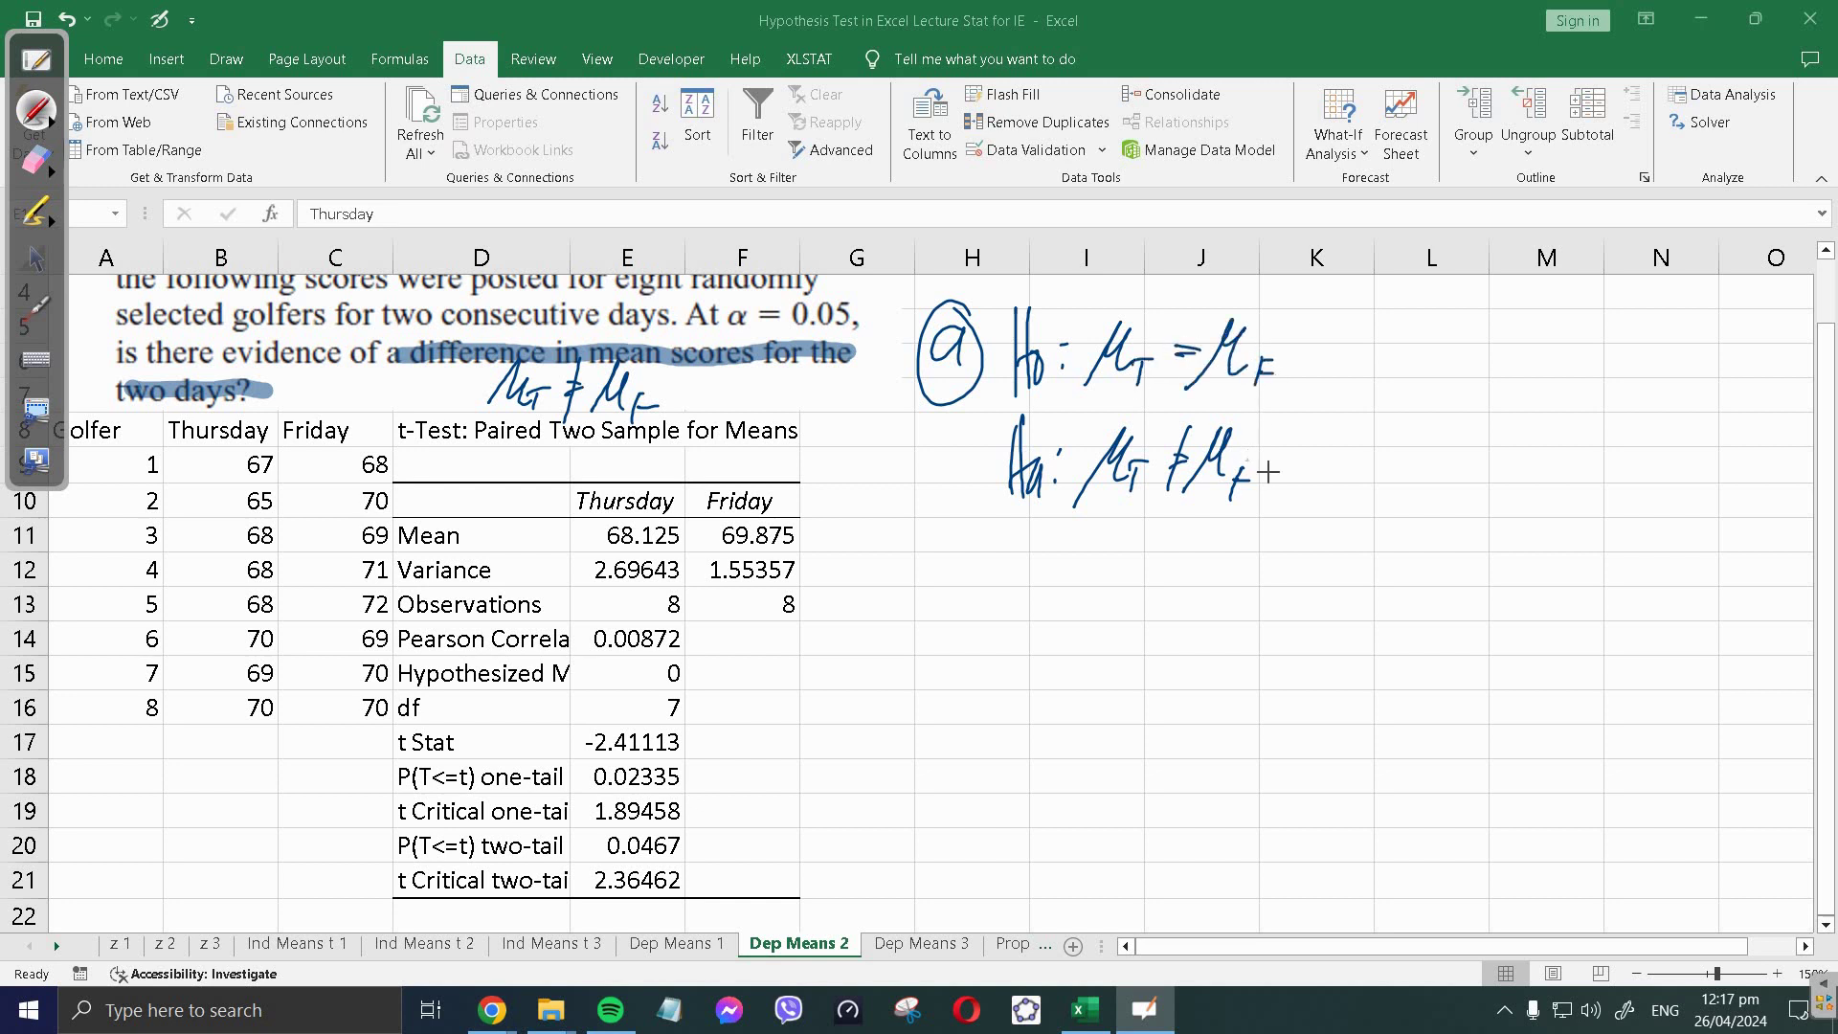
pyautogui.moveTo(1237, 470); pyautogui.dragTo(1261, 466)
# - Handwrite "Two-tail test" beneath the alternative hypothesis
pyautogui.moveTo(990, 522)
pyautogui.mouseDown()
pyautogui.moveTo(1020, 509)
pyautogui.moveTo(1001, 557)
pyautogui.moveTo(1083, 524)
pyautogui.mouseUp()
pyautogui.moveTo(1097, 506)
pyautogui.mouseDown()
pyautogui.moveTo(1101, 552)
pyautogui.moveTo(1178, 563)
pyautogui.mouseUp()
pyautogui.moveTo(1174, 532); pyautogui.dragTo(1223, 557)
pyautogui.moveTo(1237, 522)
pyautogui.mouseDown()
pyautogui.moveTo(1241, 559)
pyautogui.moveTo(1256, 531)
pyautogui.mouseUp()
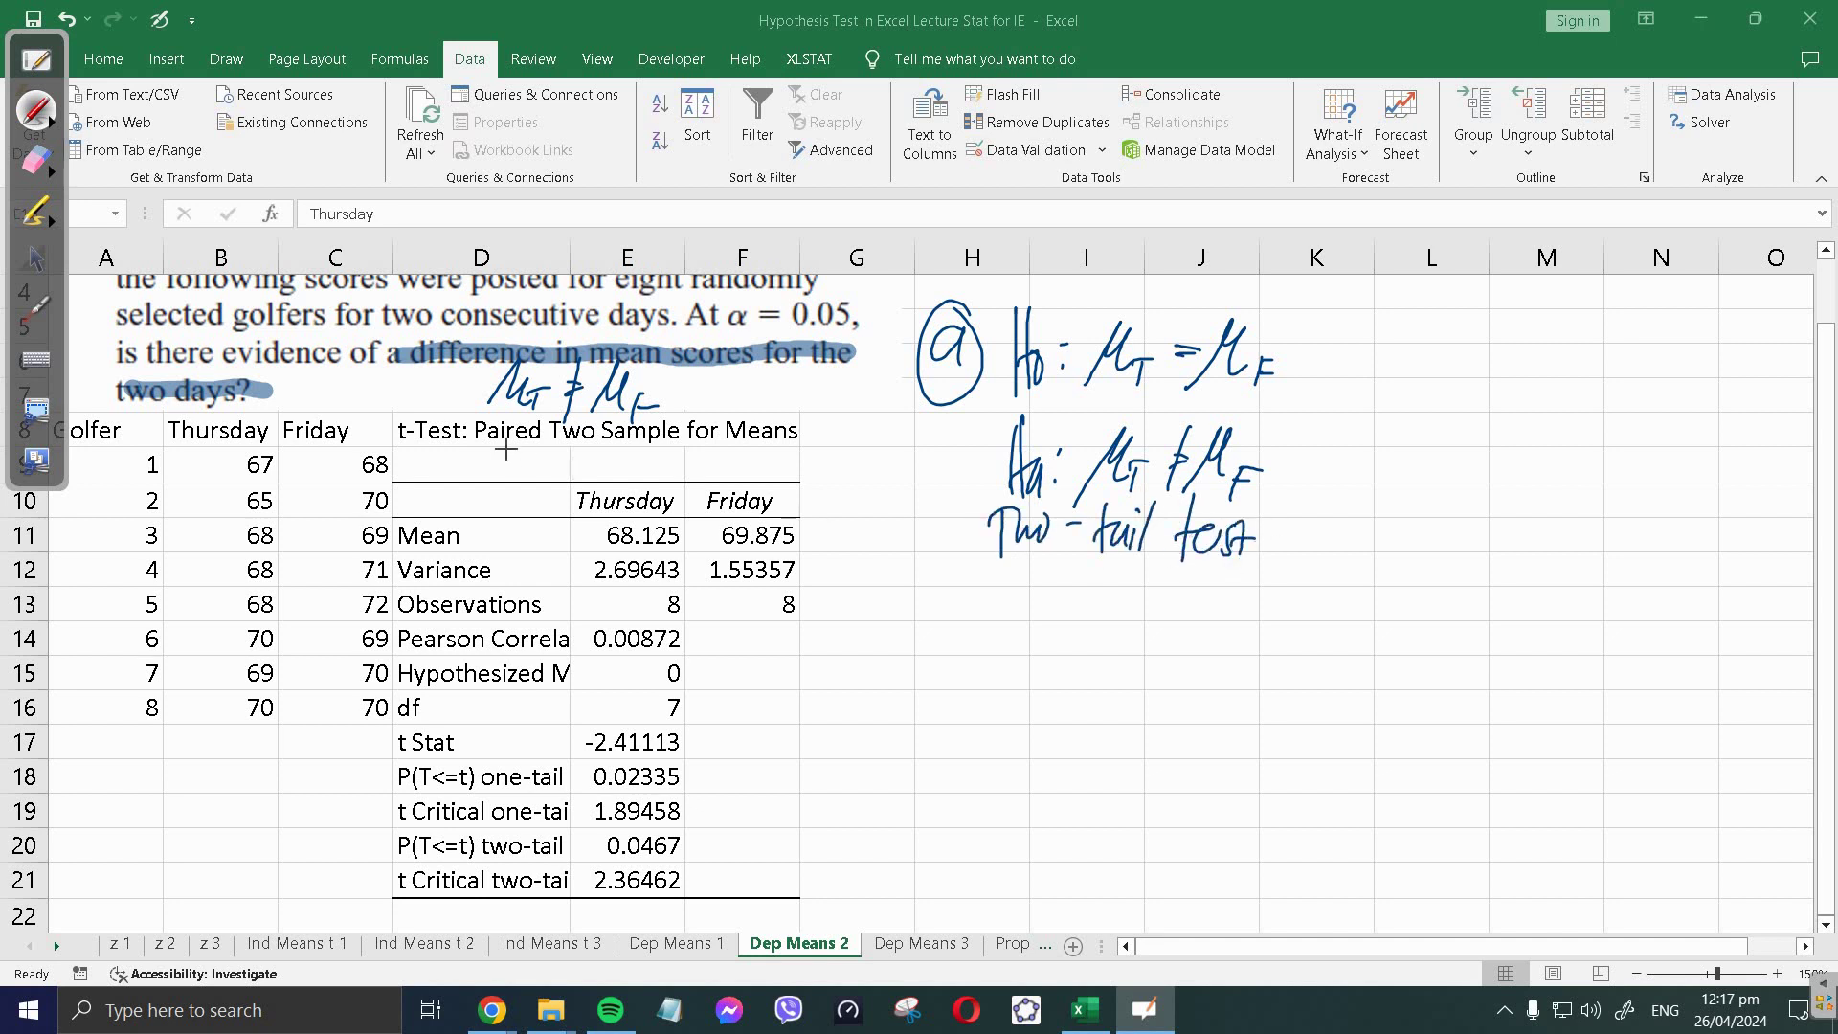
# - Mark the t-test output table as parts b–c with circled handwritten letters near its title
pyautogui.moveTo(507, 444); pyautogui.dragTo(535, 517)
pyautogui.moveTo(564, 469); pyautogui.dragTo(639, 485)
pyautogui.moveTo(612, 421); pyautogui.dragTo(627, 417)
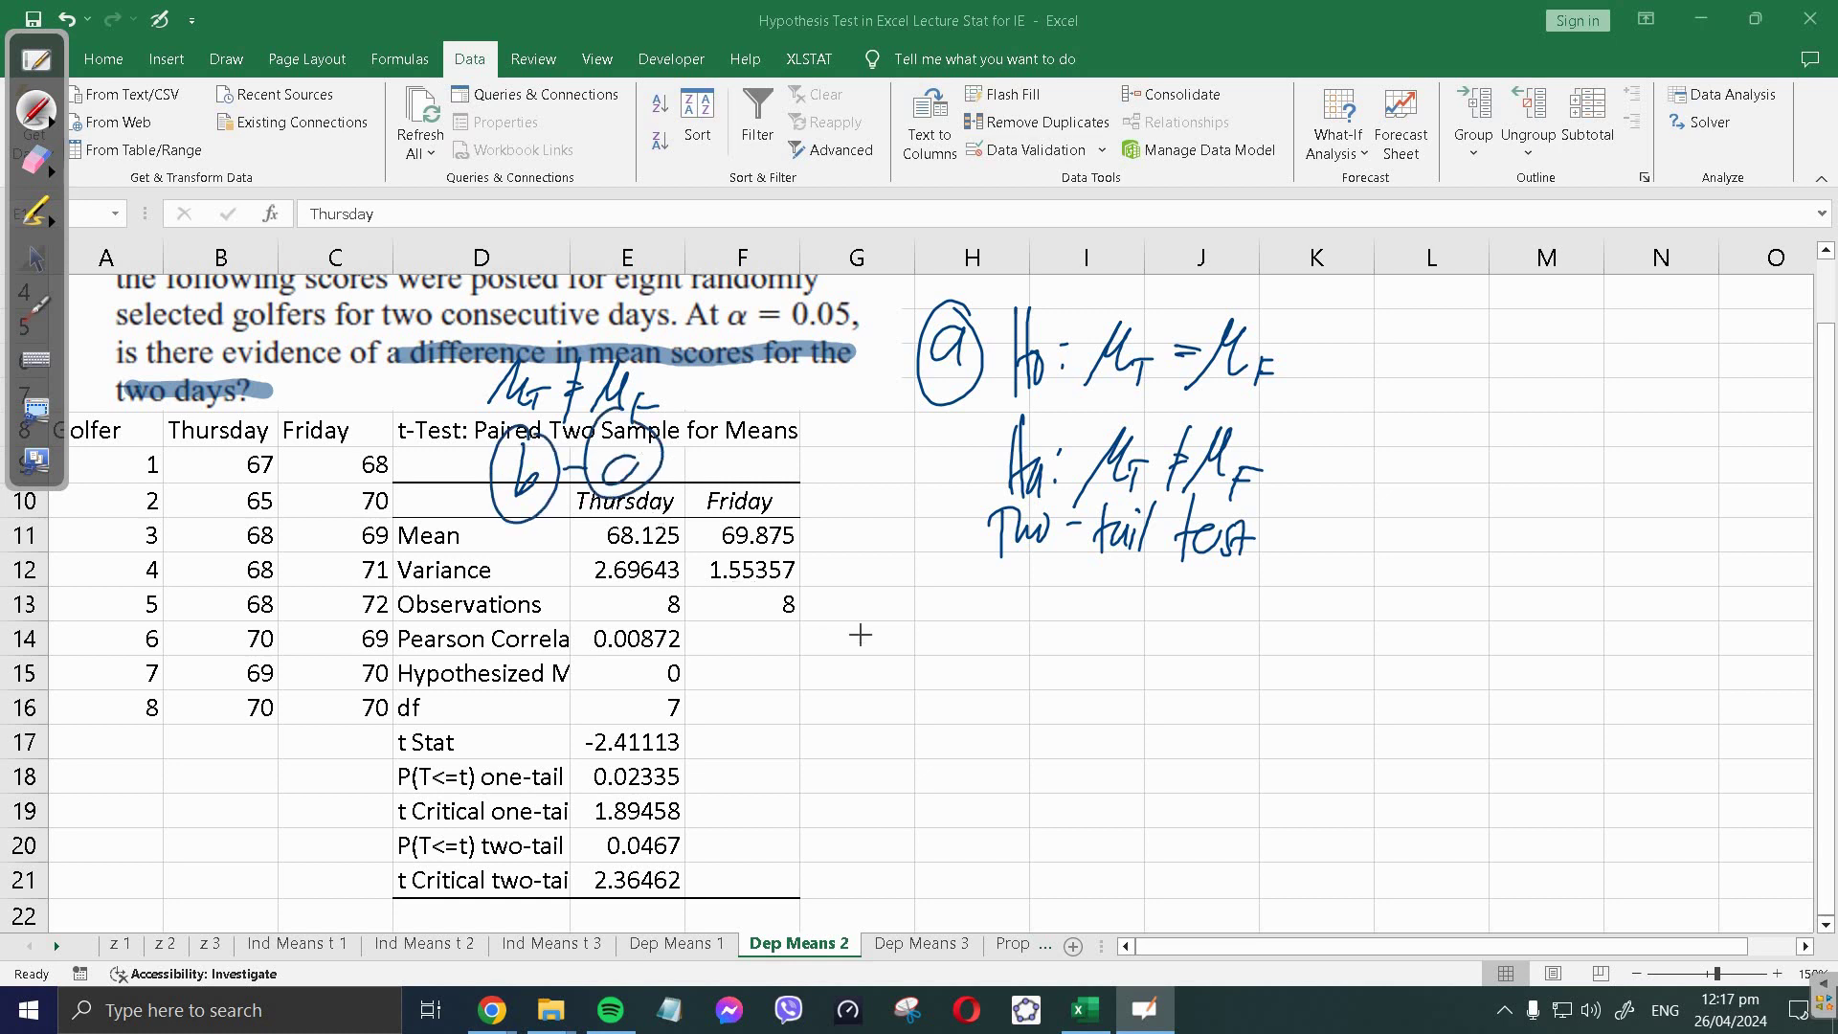
# - Write a circled "d" beside the output table, circle the two-tail p-value, and note "p = 0.0467"
pyautogui.moveTo(876, 575)
pyautogui.mouseDown()
pyautogui.moveTo(867, 632)
pyautogui.moveTo(890, 563)
pyautogui.mouseUp()
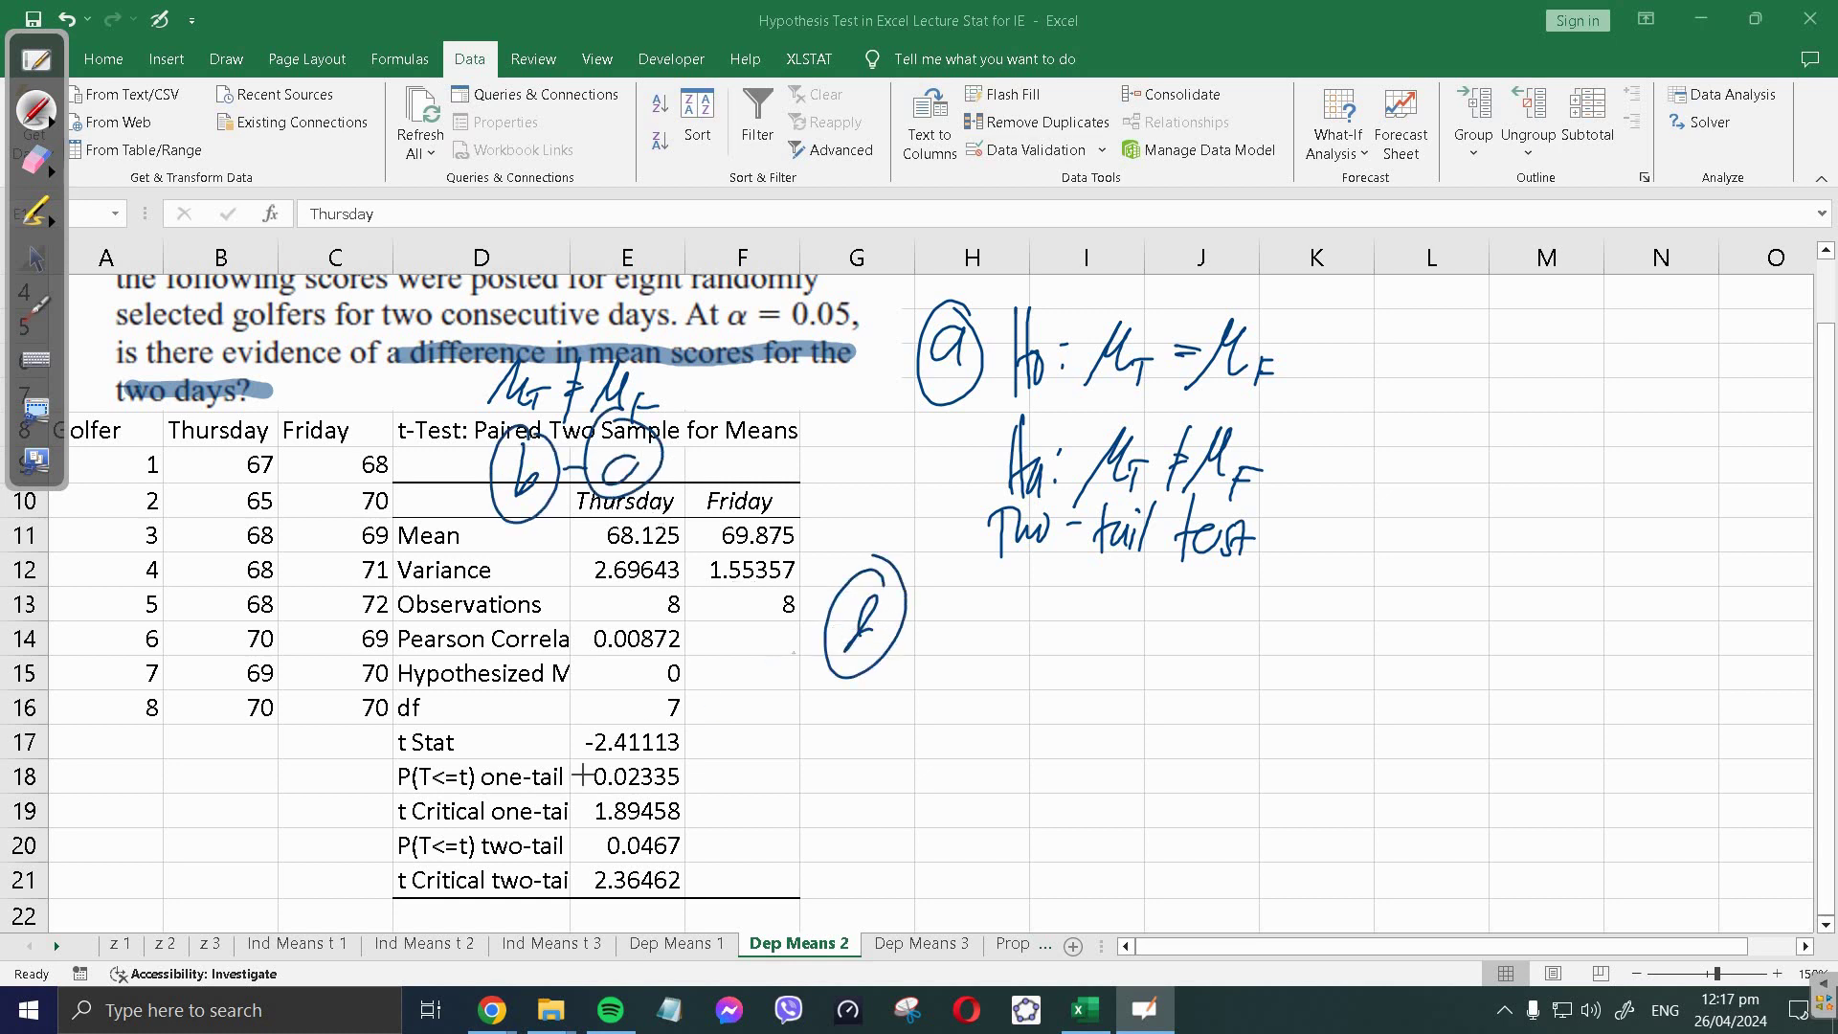
pyautogui.moveTo(652, 821)
pyautogui.mouseDown()
pyautogui.moveTo(657, 867)
pyautogui.moveTo(670, 822)
pyautogui.mouseUp()
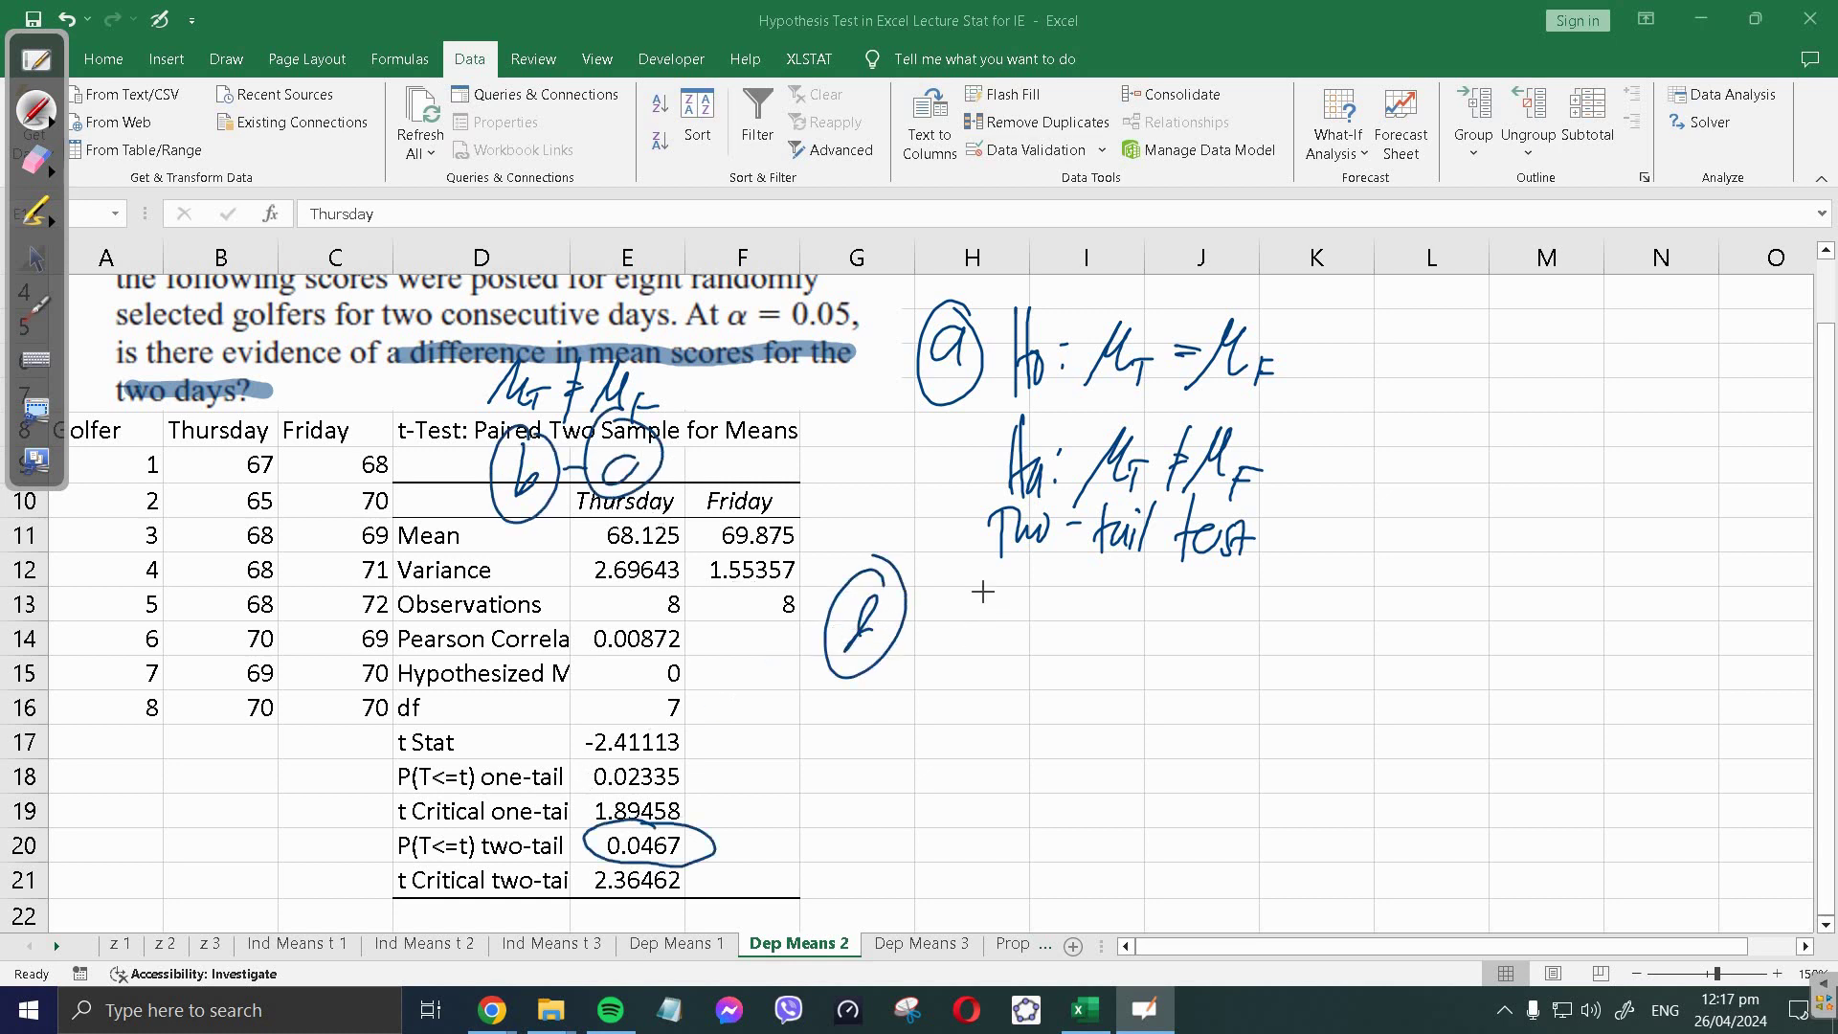
pyautogui.moveTo(940, 613); pyautogui.dragTo(934, 677)
pyautogui.moveTo(1008, 602); pyautogui.dragTo(1006, 603)
pyautogui.moveTo(1030, 629); pyautogui.dragTo(1051, 614)
pyautogui.moveTo(1082, 608); pyautogui.dragTo(1130, 661)
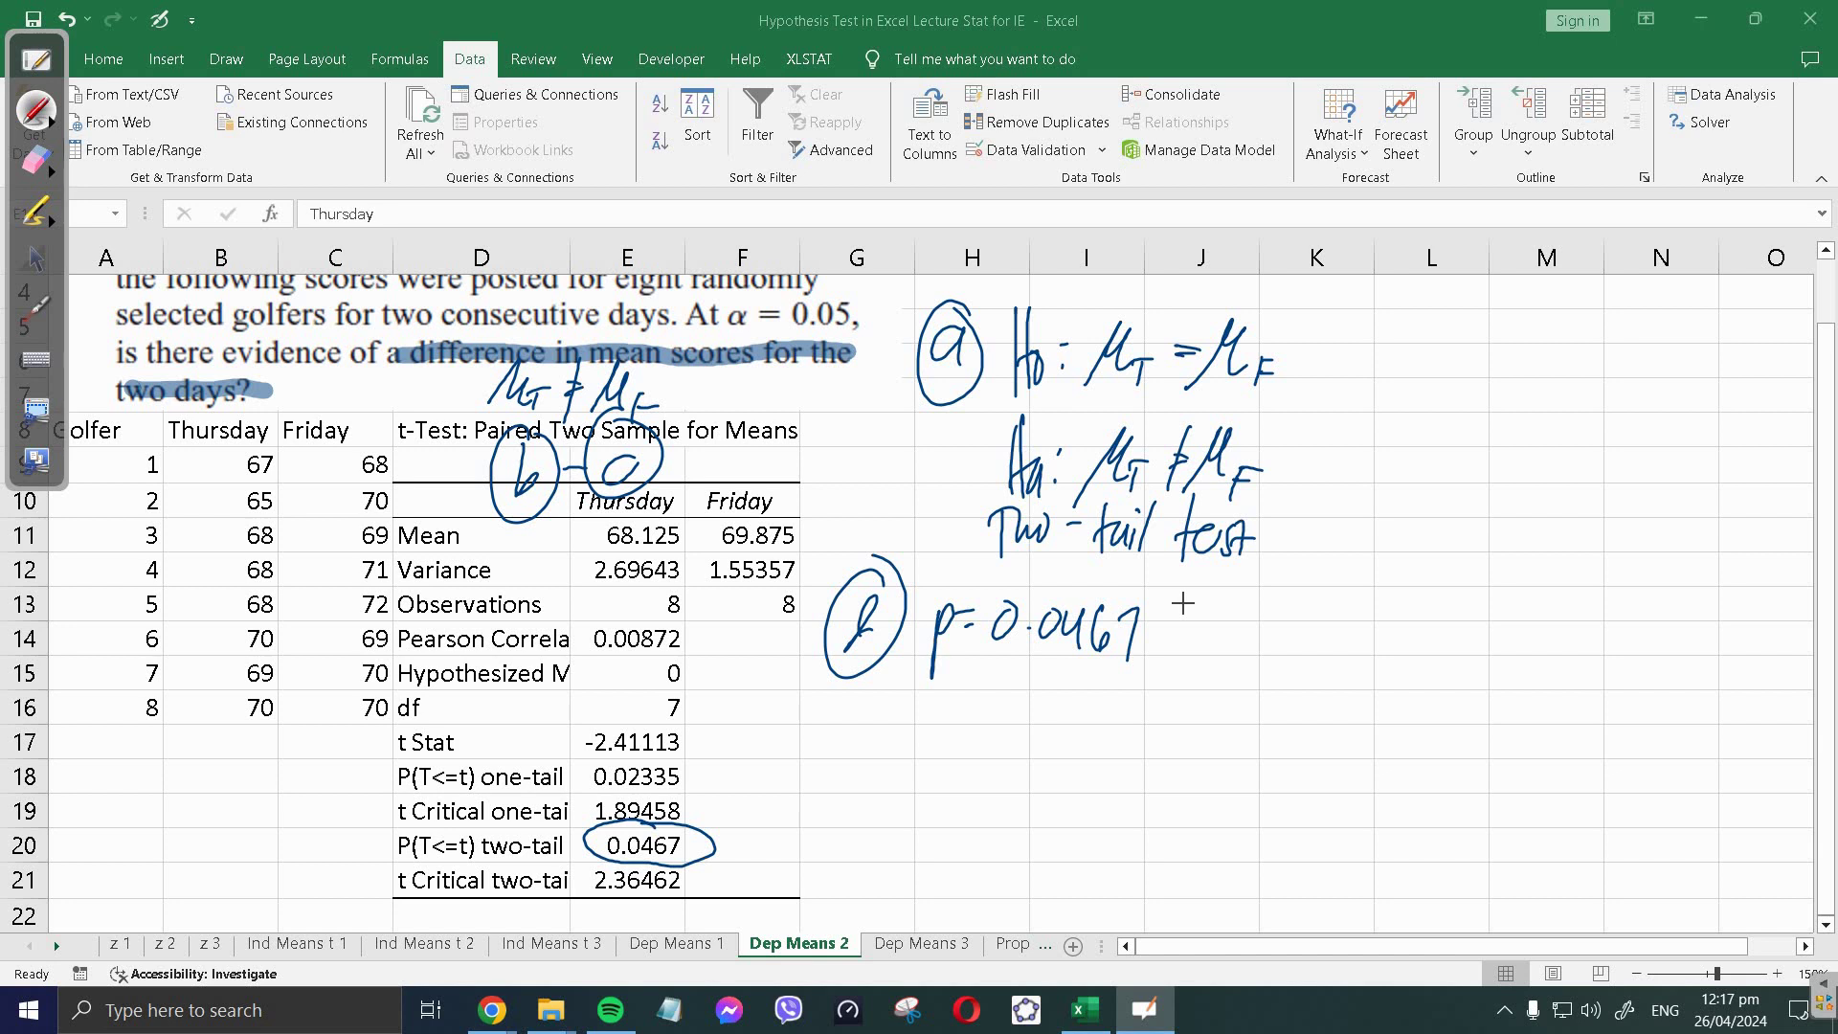
# - Extend the p-value note with "< α = 0.05" and write the decision "rejected Ho" beneath it
pyautogui.moveTo(1267, 618)
pyautogui.mouseDown()
pyautogui.moveTo(1270, 635)
pyautogui.moveTo(1288, 619)
pyautogui.mouseUp()
pyautogui.moveTo(1275, 629); pyautogui.dragTo(1290, 627)
pyautogui.moveTo(1308, 621); pyautogui.dragTo(1357, 614)
pyautogui.moveTo(1357, 614); pyautogui.dragTo(1353, 635)
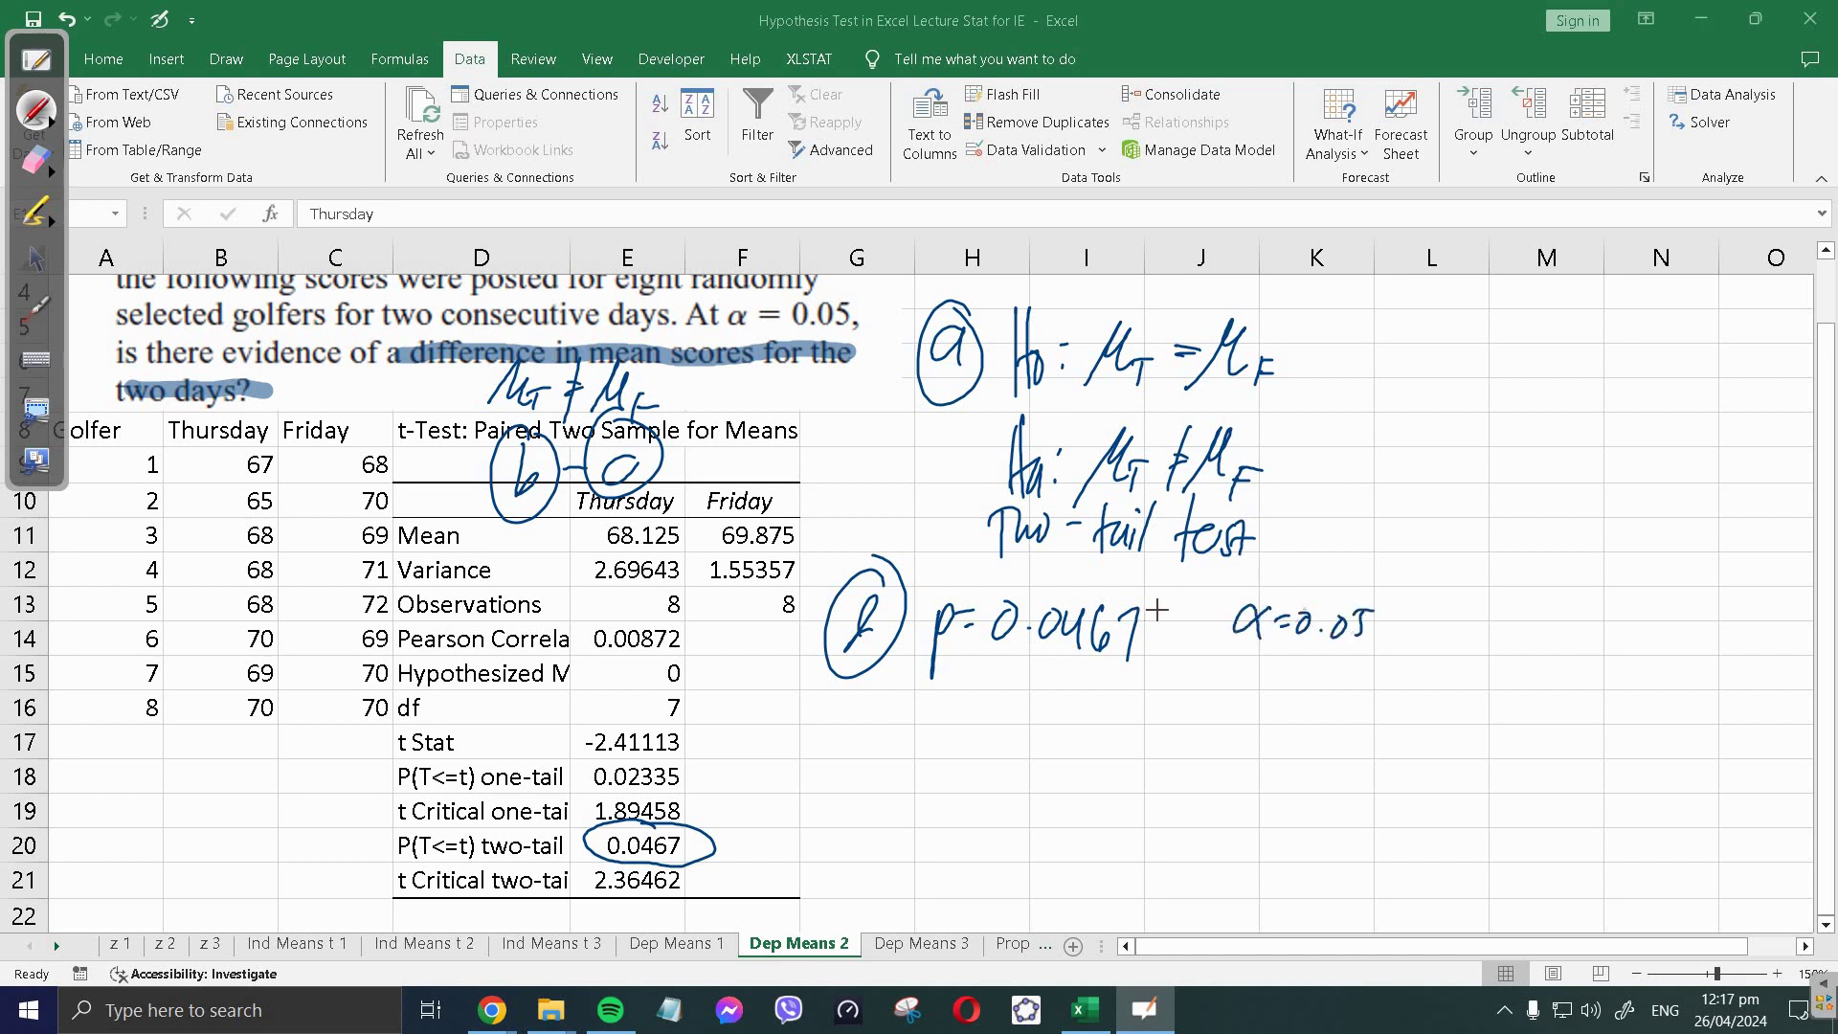
pyautogui.moveTo(1176, 610); pyautogui.dragTo(1191, 654)
pyautogui.moveTo(986, 667)
pyautogui.mouseDown()
pyautogui.moveTo(1001, 704)
pyautogui.moveTo(1091, 692)
pyautogui.moveTo(1203, 731)
pyautogui.mouseUp()
pyautogui.moveTo(1216, 699); pyautogui.dragTo(1227, 713)
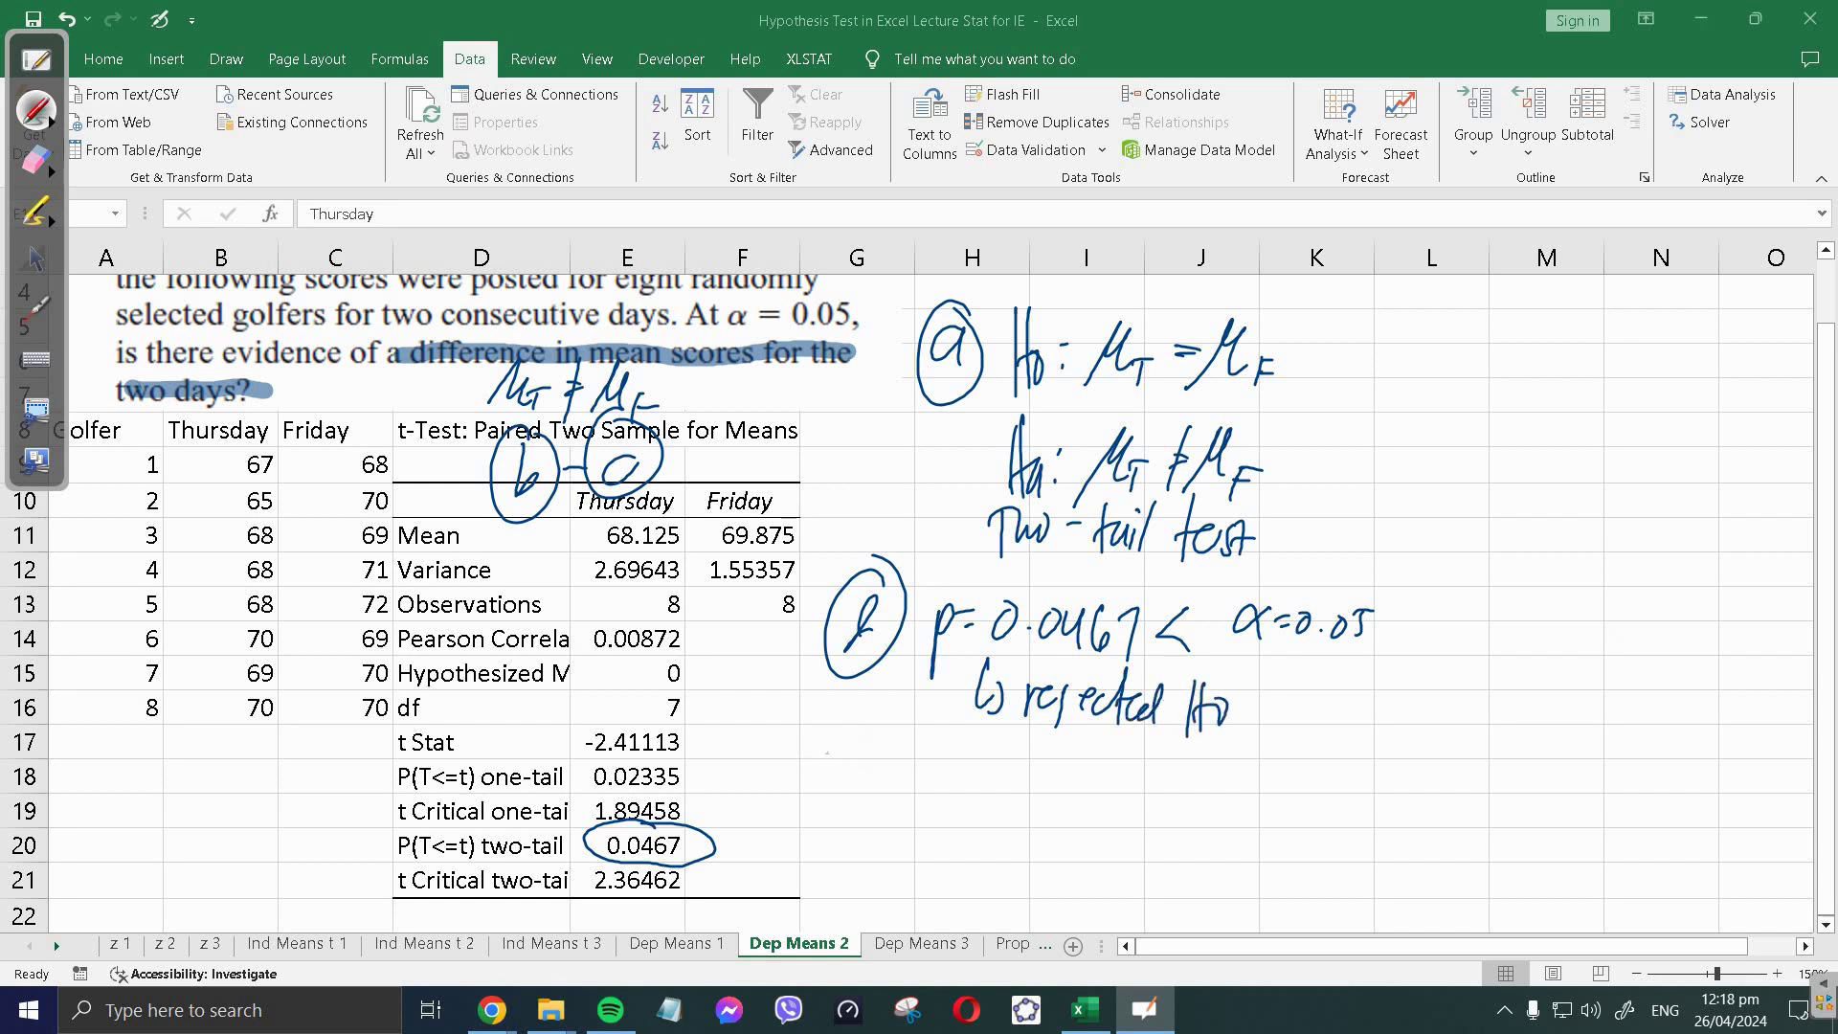
# - Handwrite "Conclusion: There is sufficient evidence to reject Ho. Thus, μT ≠ μF" below the decision
pyautogui.moveTo(787, 744)
pyautogui.mouseDown()
pyautogui.moveTo(799, 774)
pyautogui.moveTo(1144, 770)
pyautogui.moveTo(1187, 800)
pyautogui.moveTo(1217, 770)
pyautogui.moveTo(1288, 765)
pyautogui.moveTo(1364, 797)
pyautogui.moveTo(1485, 766)
pyautogui.moveTo(1542, 785)
pyautogui.moveTo(1633, 742)
pyautogui.moveTo(1666, 788)
pyautogui.mouseUp()
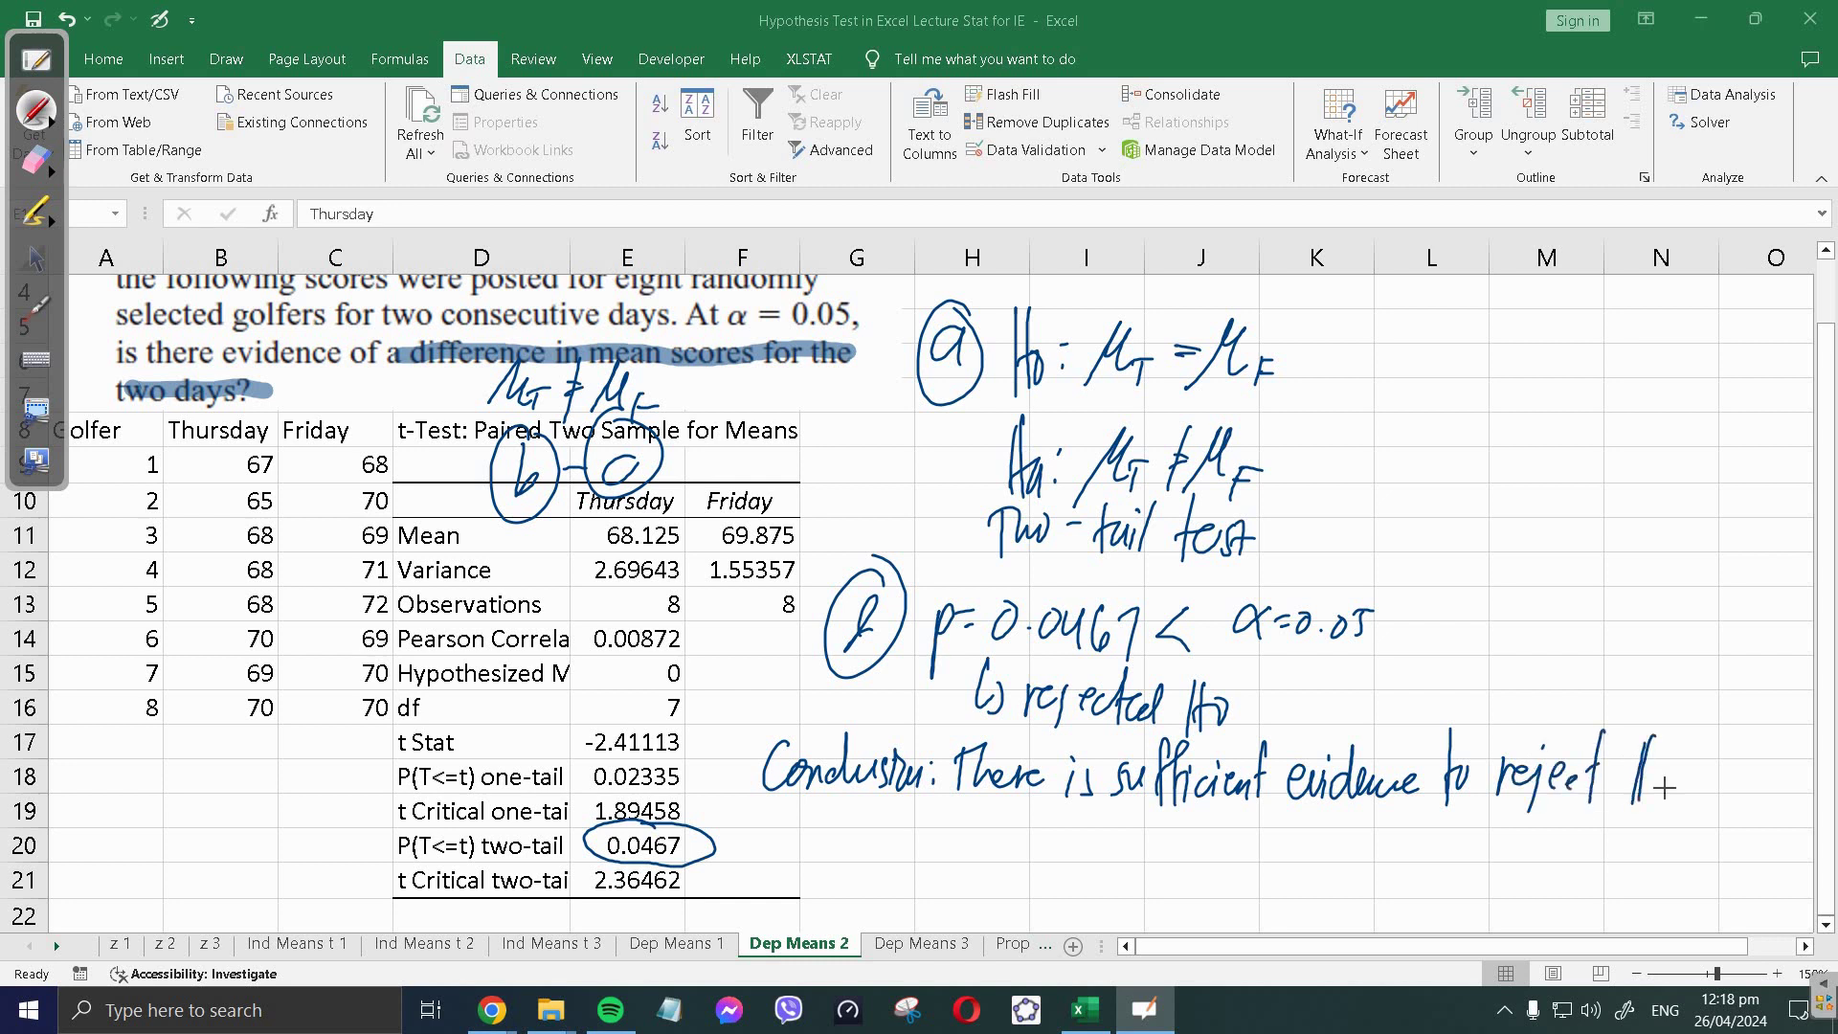
pyautogui.moveTo(901, 813)
pyautogui.mouseDown()
pyautogui.moveTo(934, 859)
pyautogui.moveTo(1030, 879)
pyautogui.moveTo(1158, 835)
pyautogui.moveTo(1149, 852)
pyautogui.moveTo(1218, 895)
pyautogui.moveTo(1228, 853)
pyautogui.mouseUp()
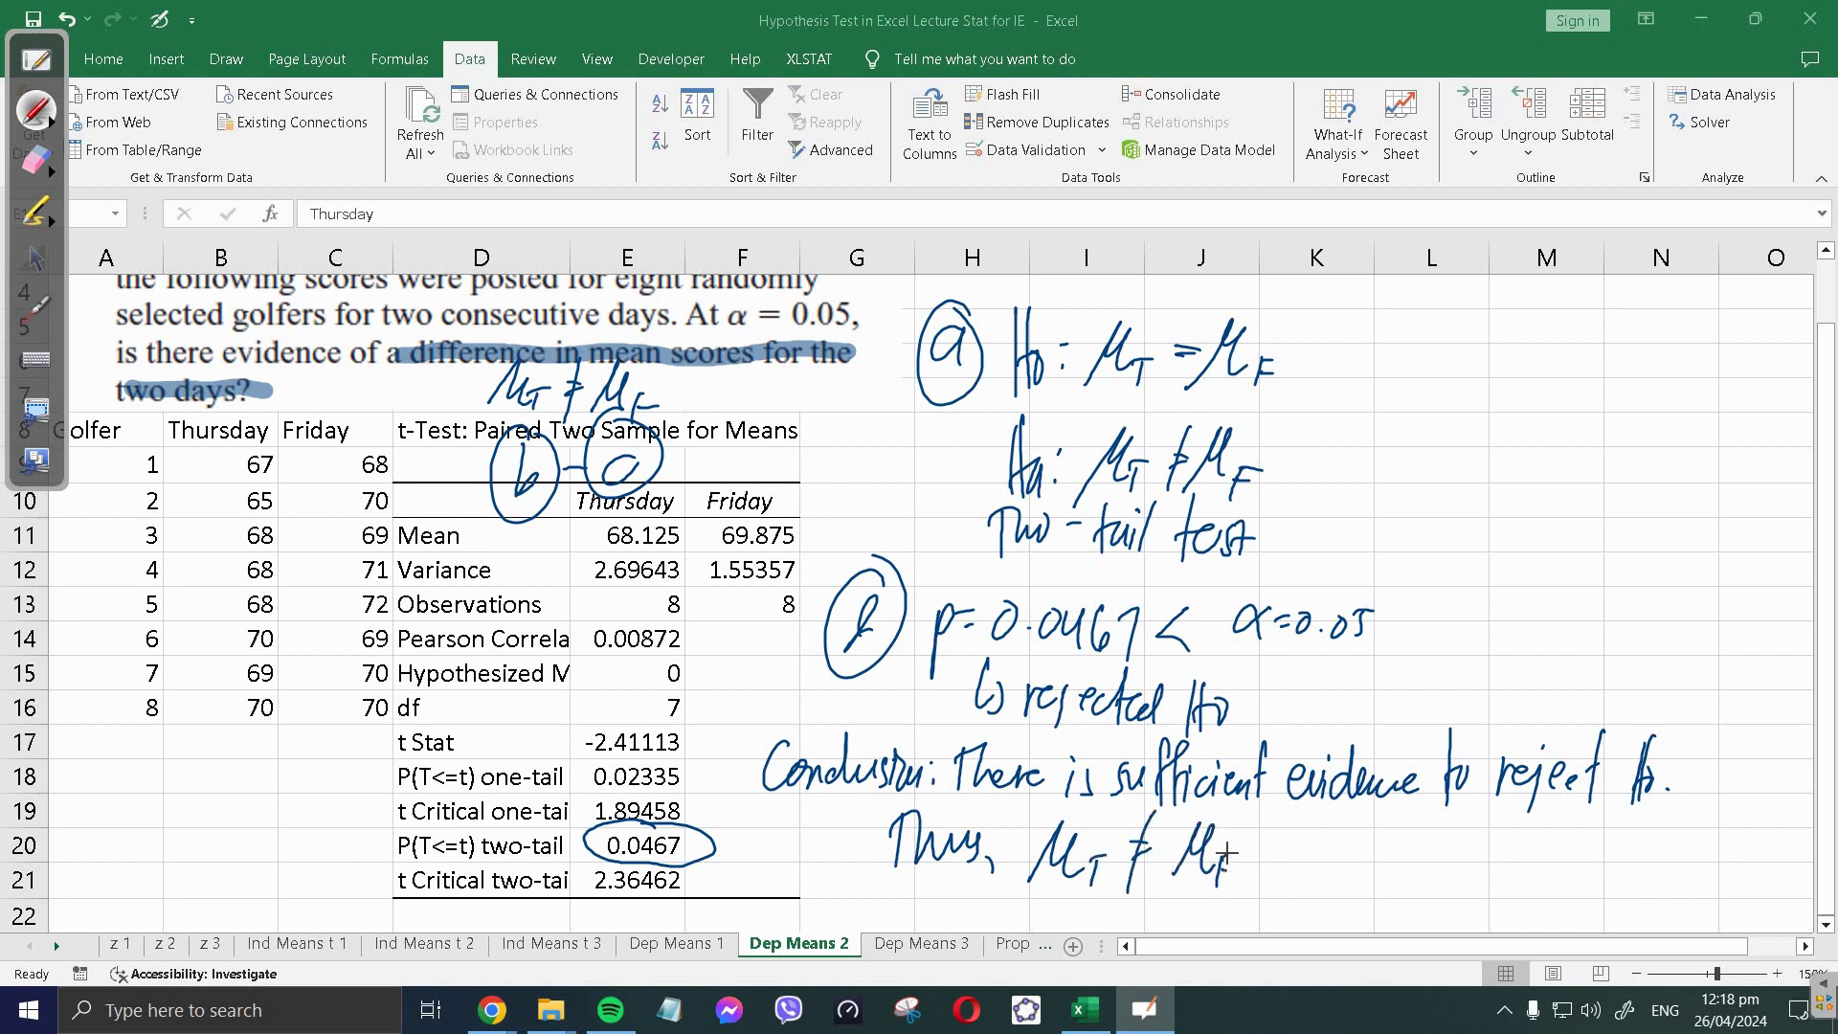